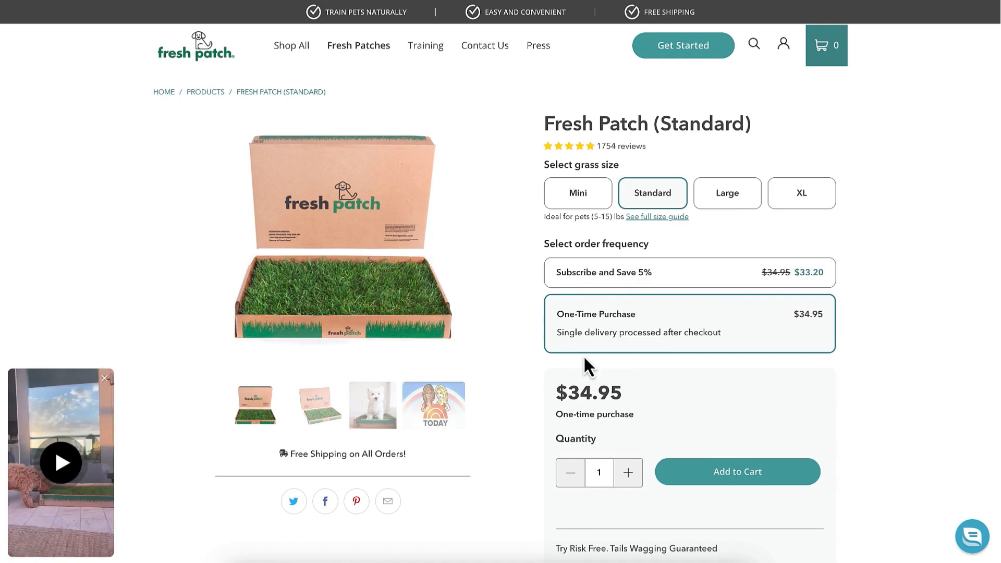
Subscribe to the Fresh Patch (Standard) with delivery every 3 weeks, add it to the cart, and proceed to checkout.
left_click(613, 282)
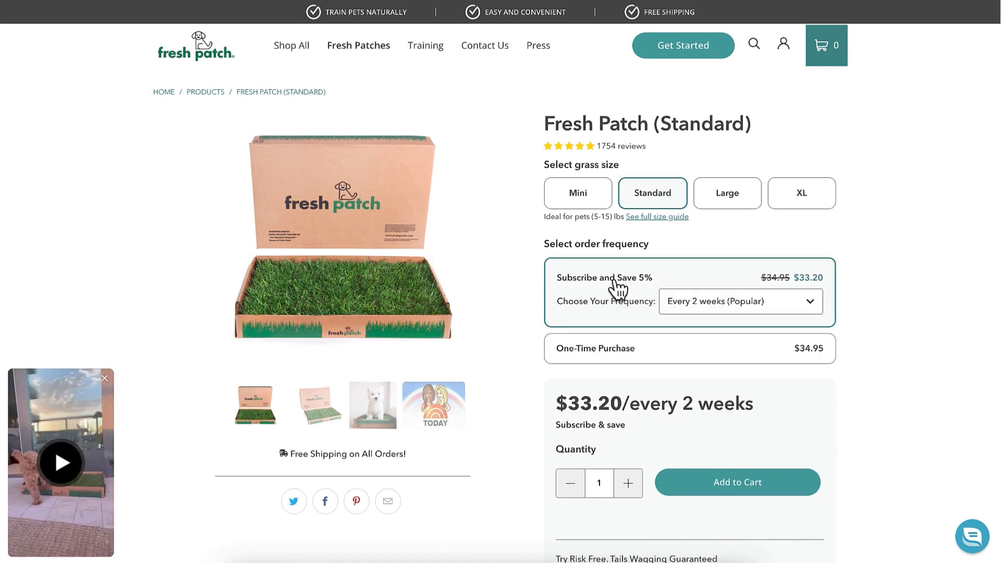
left_click(738, 298)
left_click(714, 317)
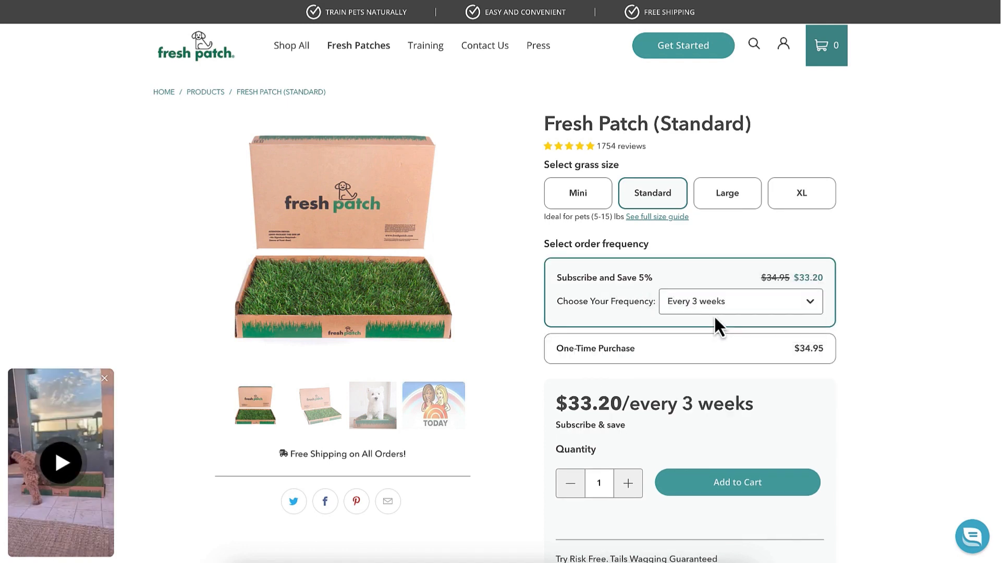
left_click(740, 493)
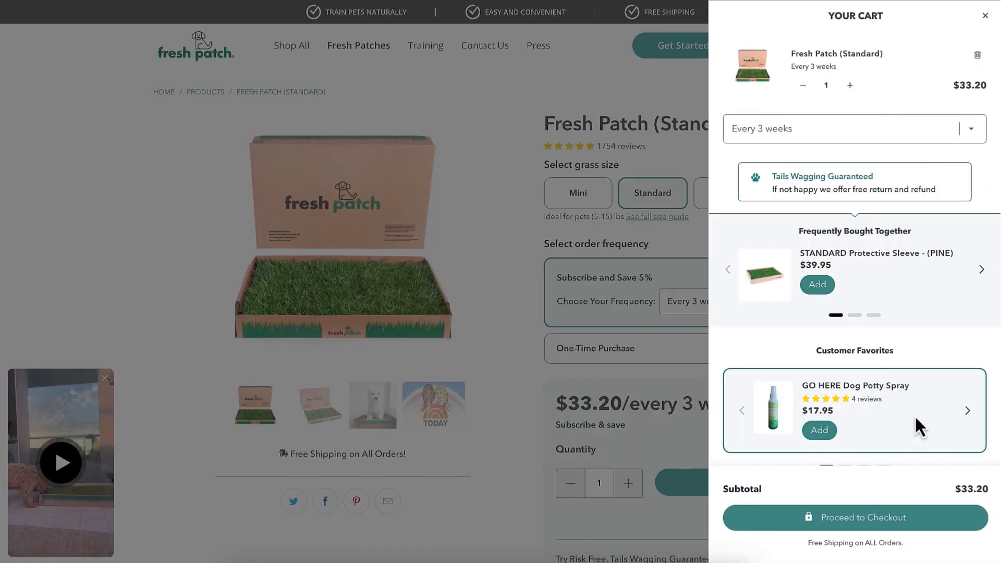
left_click(861, 523)
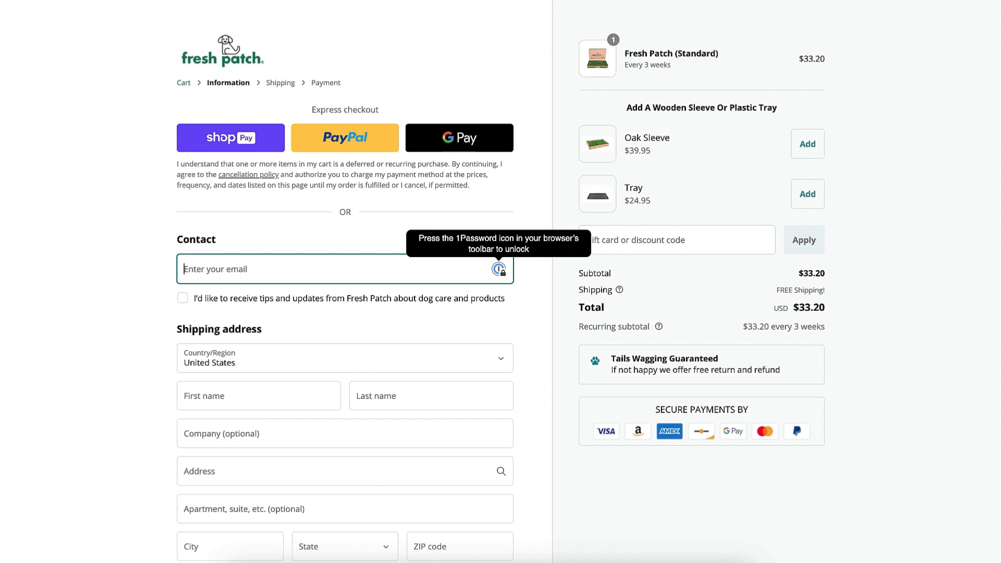
Return to the Fresh Patch home page, start the guided order, and add the Standard grass size.
left_click(221, 55)
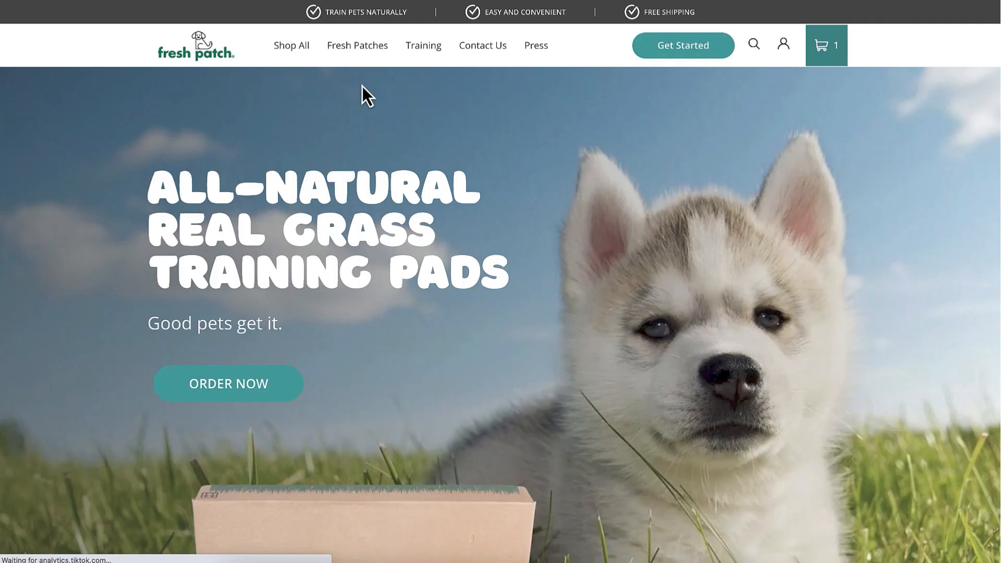
left_click(703, 49)
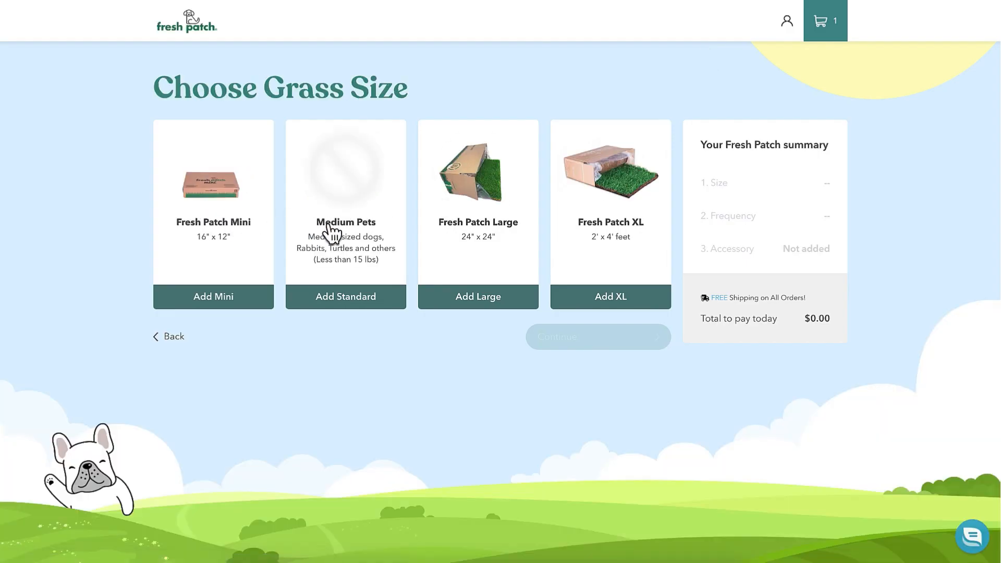
left_click(371, 305)
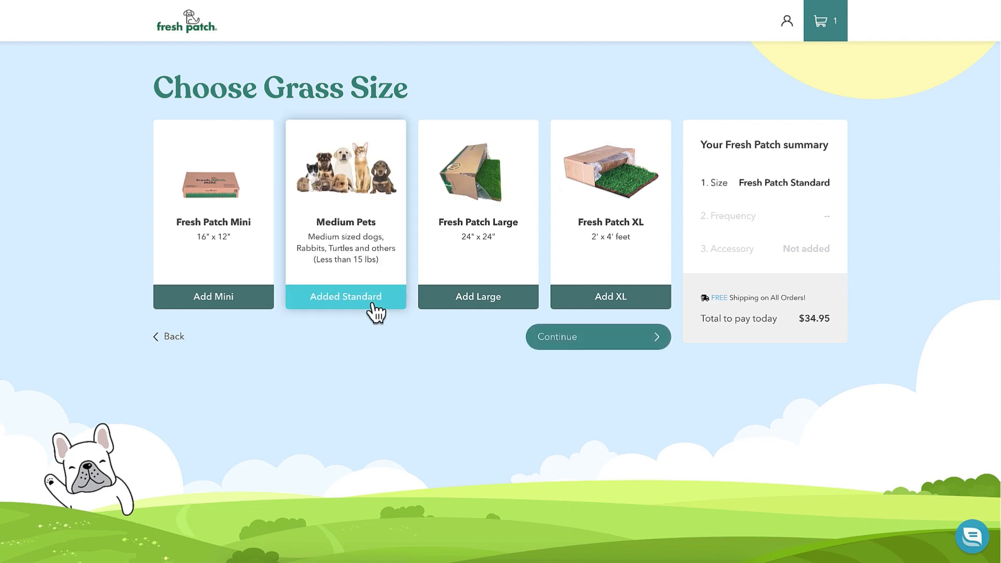
Continue with Subscribe and Save every 2 weeks, add the Oak Sleeve accessory, and add the order to the cart.
left_click(560, 333)
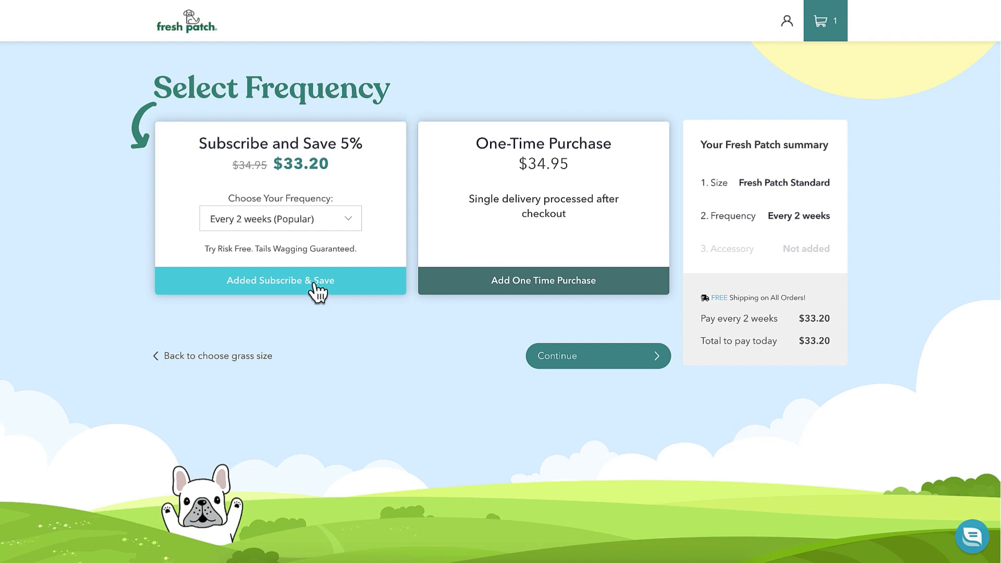
left_click(594, 362)
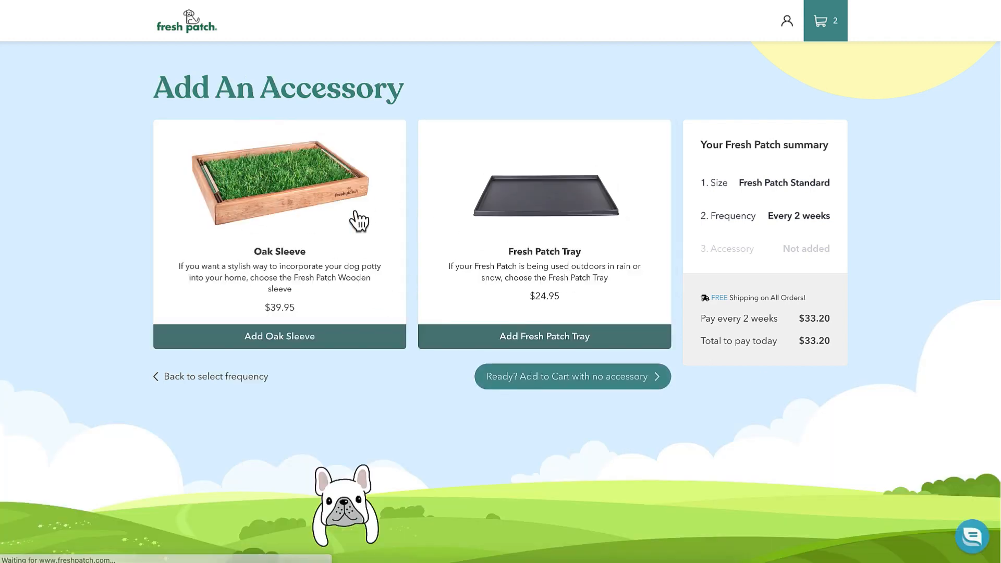
left_click(308, 341)
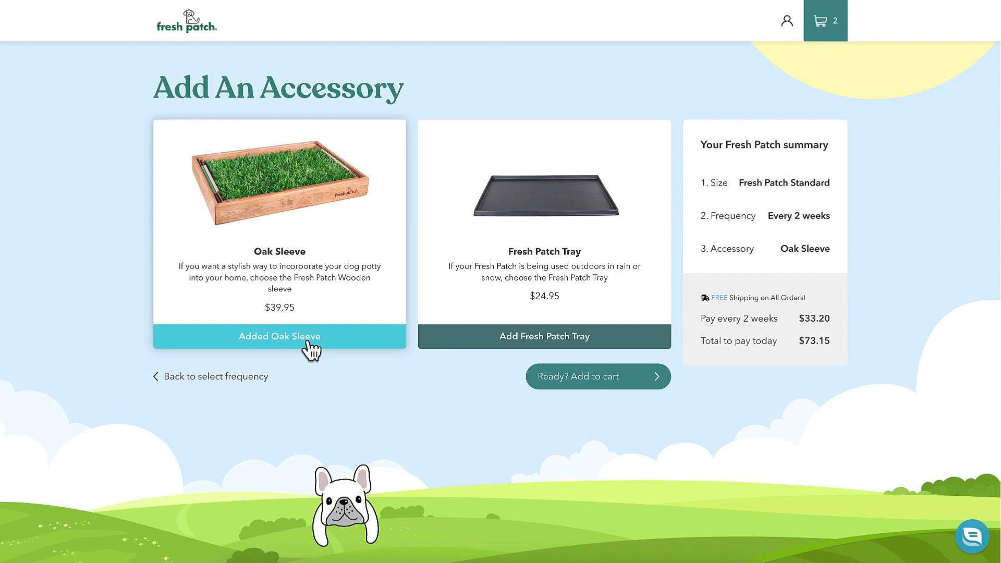
left_click(598, 388)
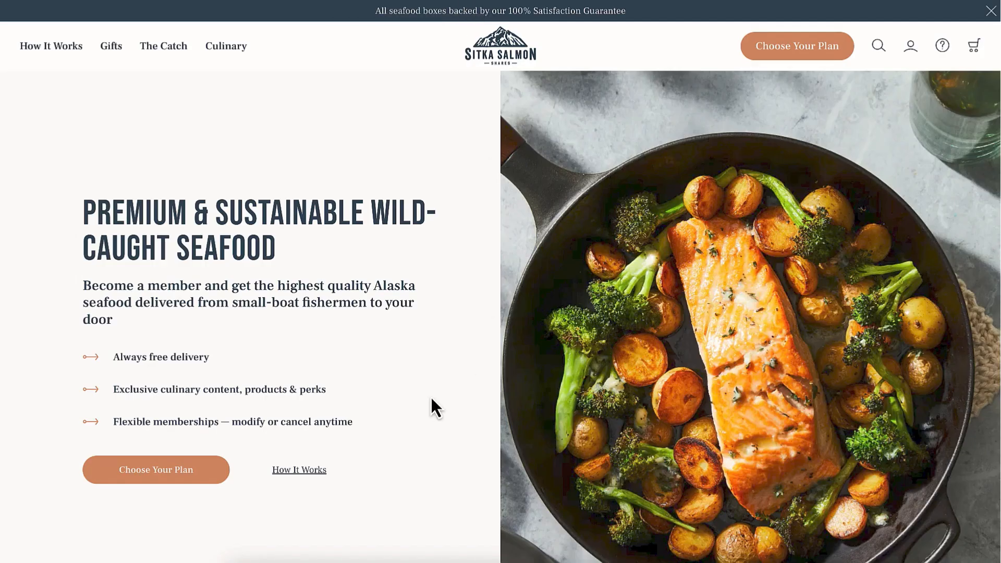
On the Sitka Salmon Shares site, start choosing a plan and select the Salmon Box for customization.
left_click(172, 483)
scroll(624, 235, "down", 2)
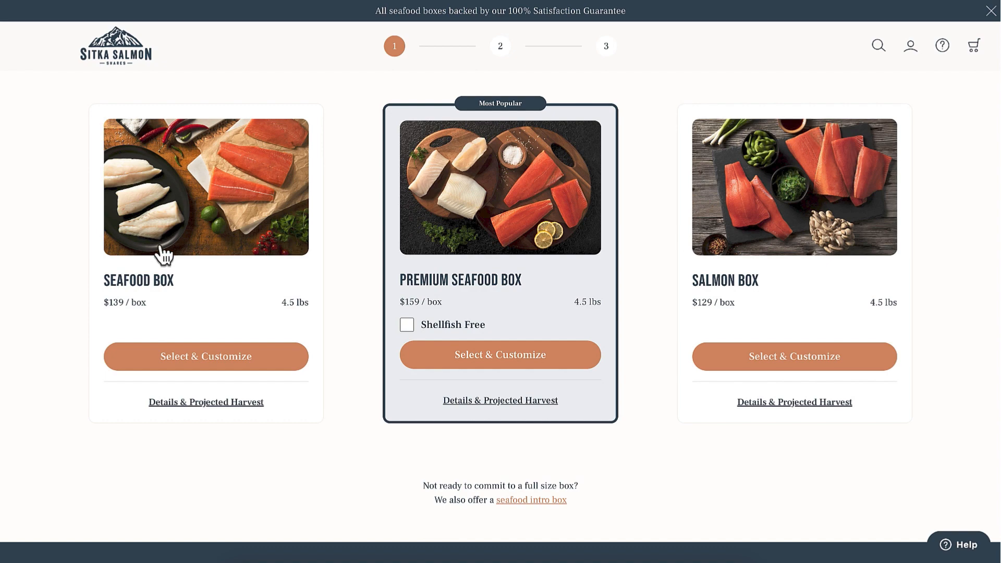
left_click(713, 359)
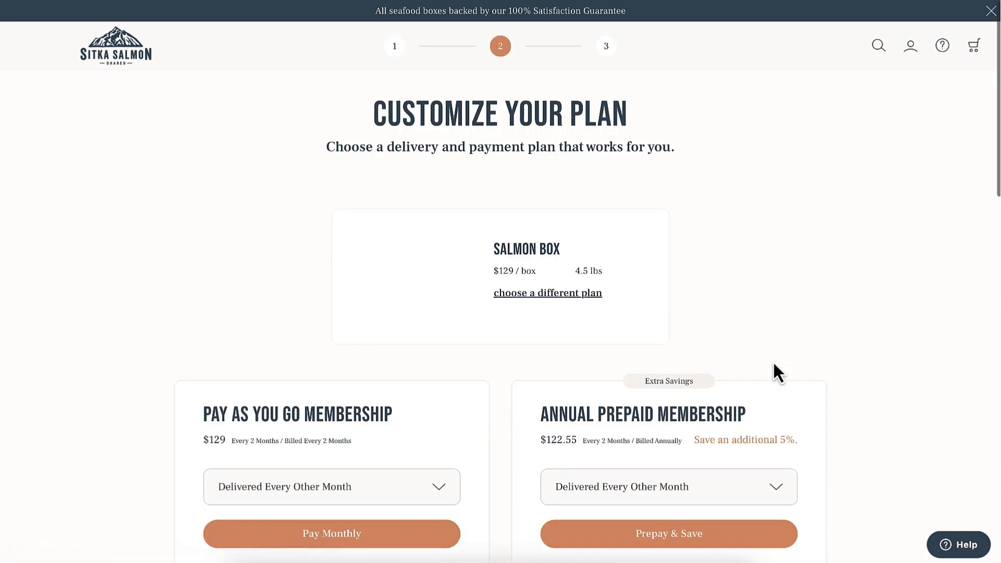
Set the Pay As You Go membership to Delivered Monthly and choose to pay monthly.
scroll(519, 275, "down", 5)
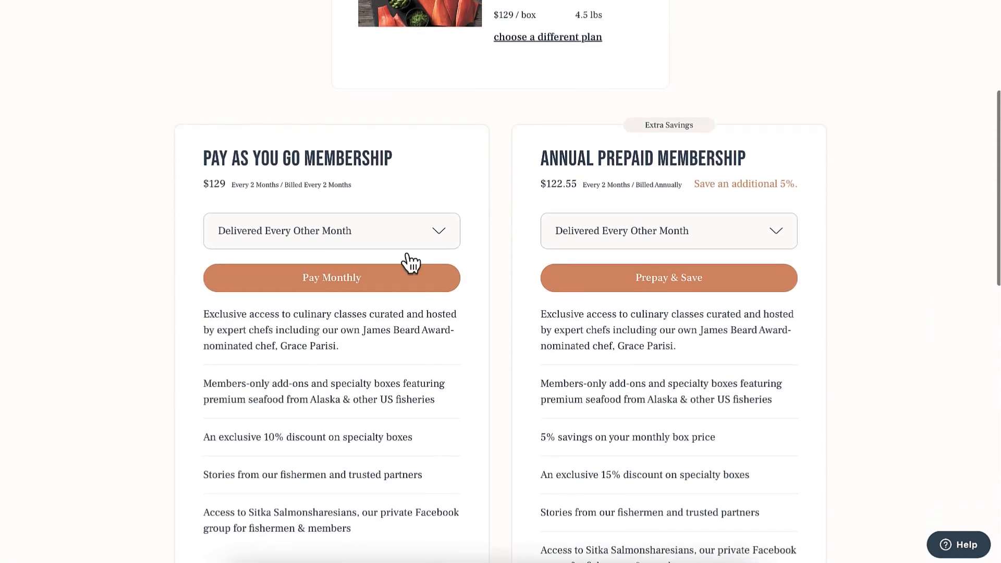
left_click(328, 237)
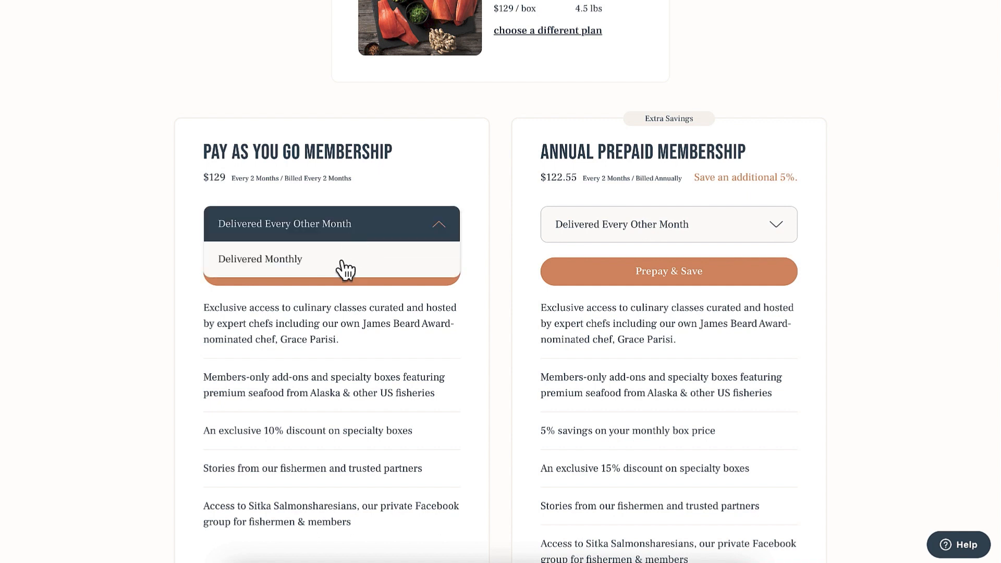
left_click(345, 261)
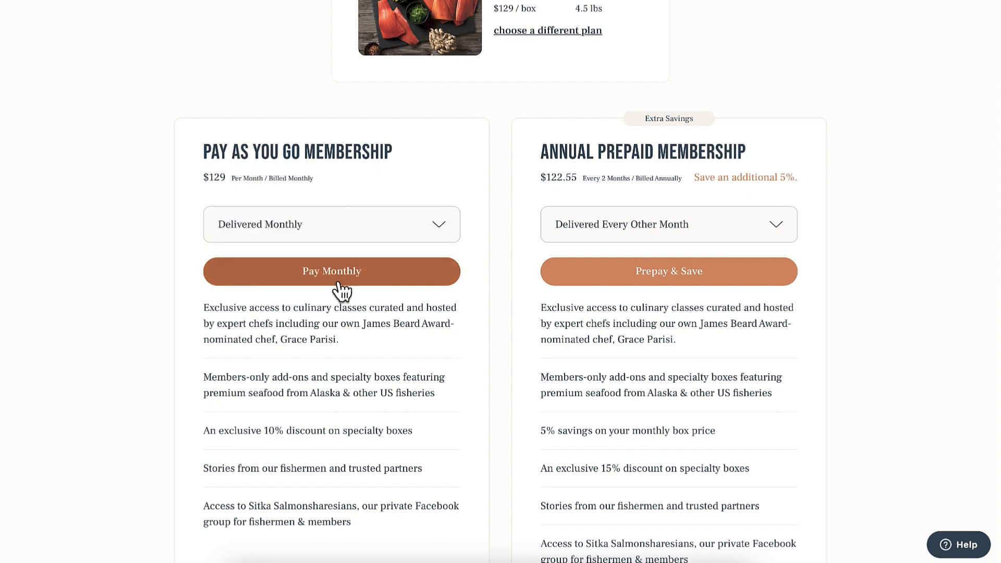
left_click(341, 284)
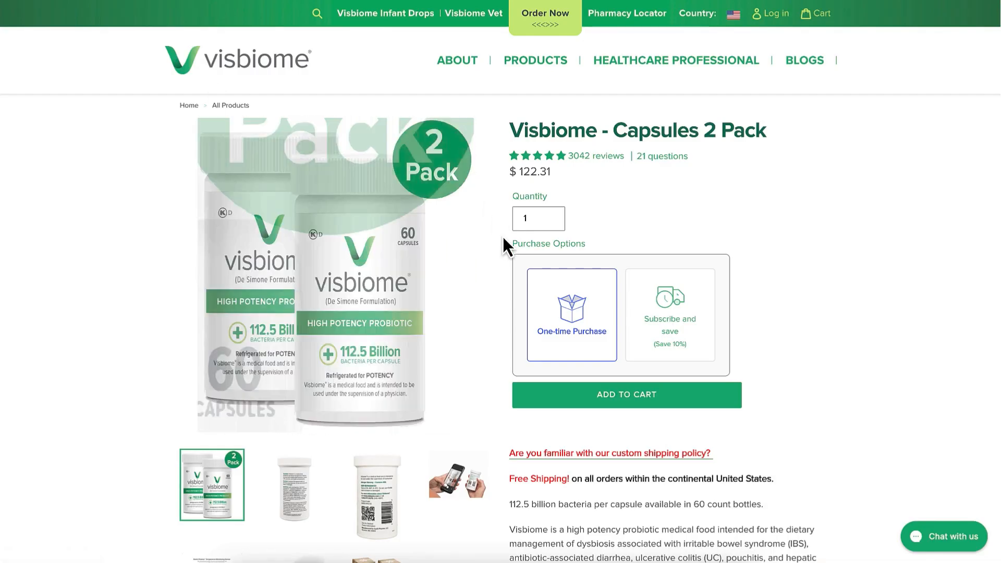
On the Visbiome Capsules 2 Pack page, try the purchase options and delivery frequencies, settling on Subscribe and save with Monthly delivery.
left_click(655, 314)
scroll(662, 311, "down", 2)
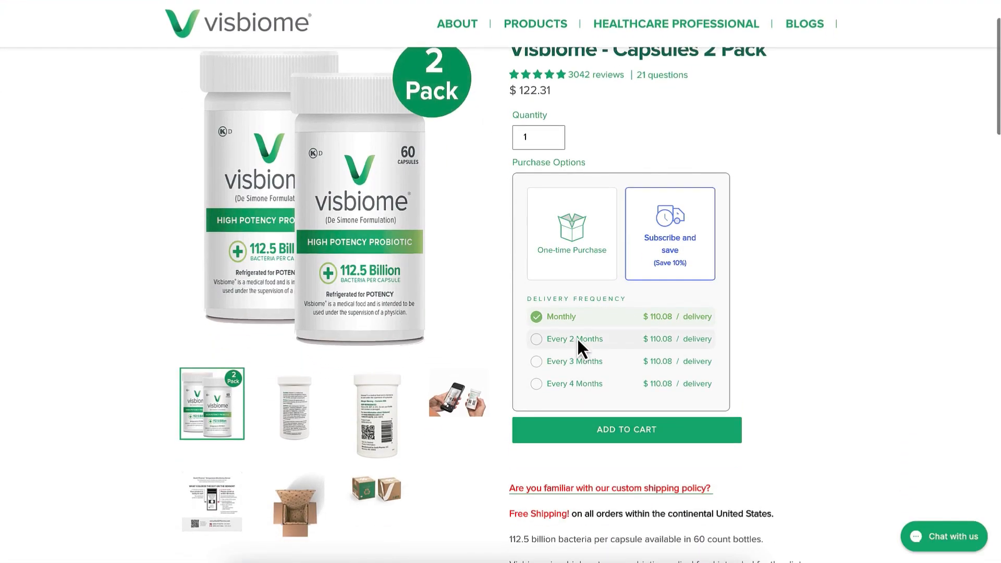
left_click(575, 339)
left_click(574, 360)
left_click(566, 319)
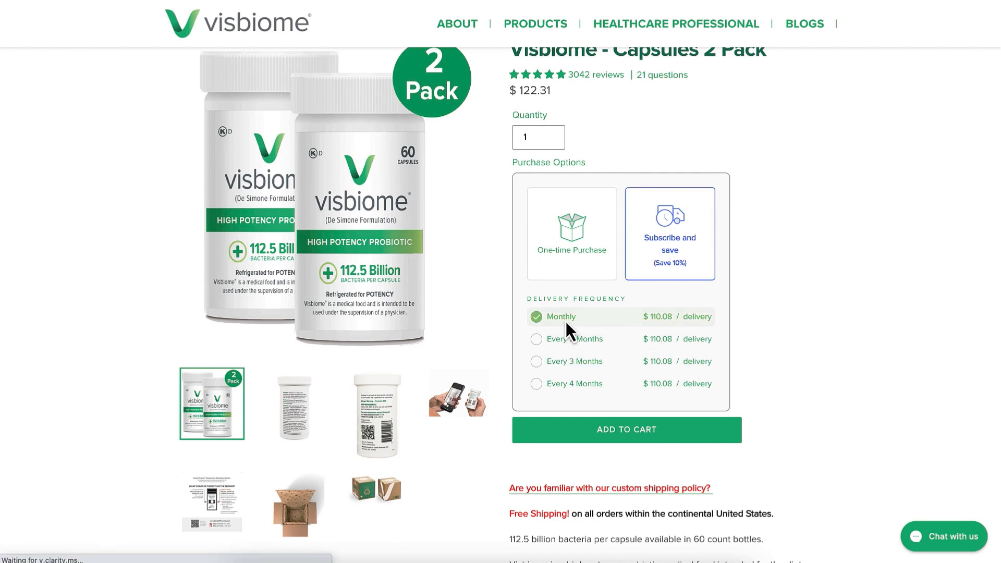
left_click(582, 266)
left_click(668, 258)
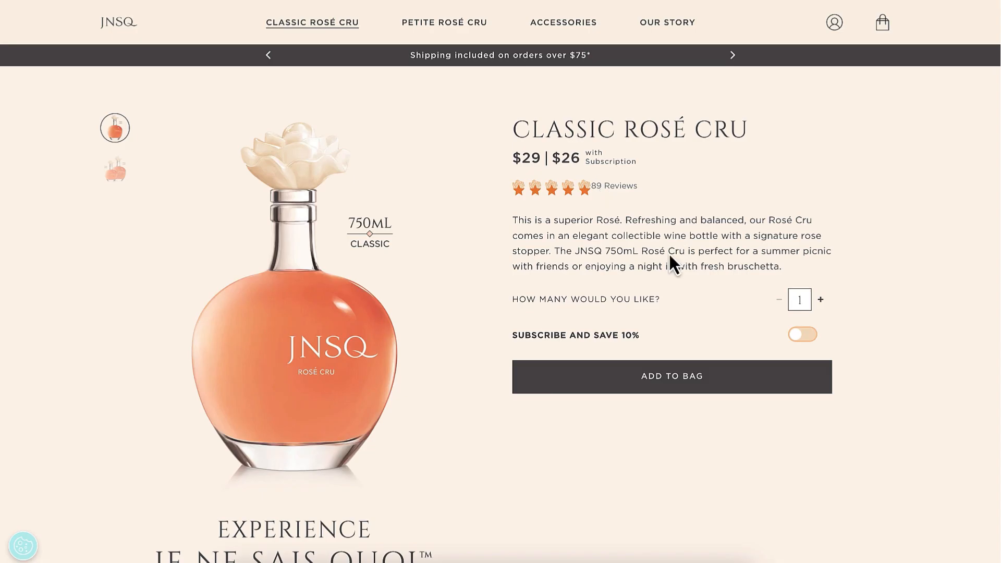
On the JNSQ site, turn on the Classic Rosé Cru subscription, set its frequency to 90 days, and add it to the bag.
left_click(797, 342)
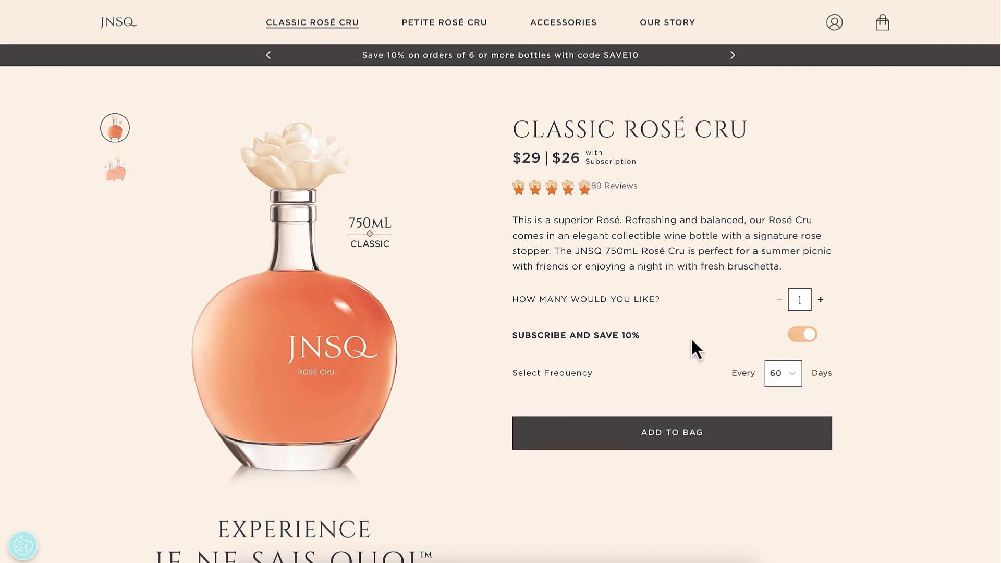
left_click(772, 374)
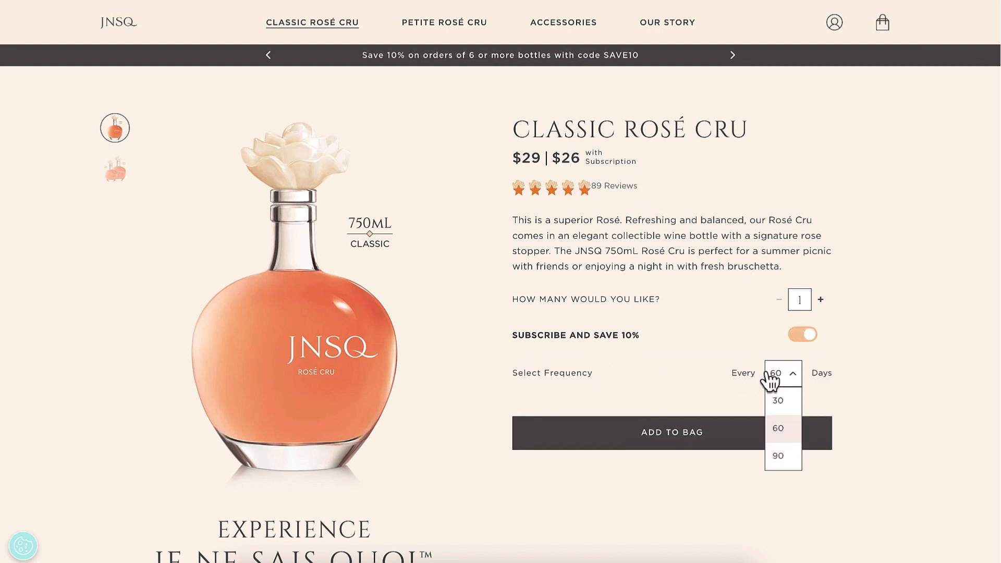
left_click(778, 455)
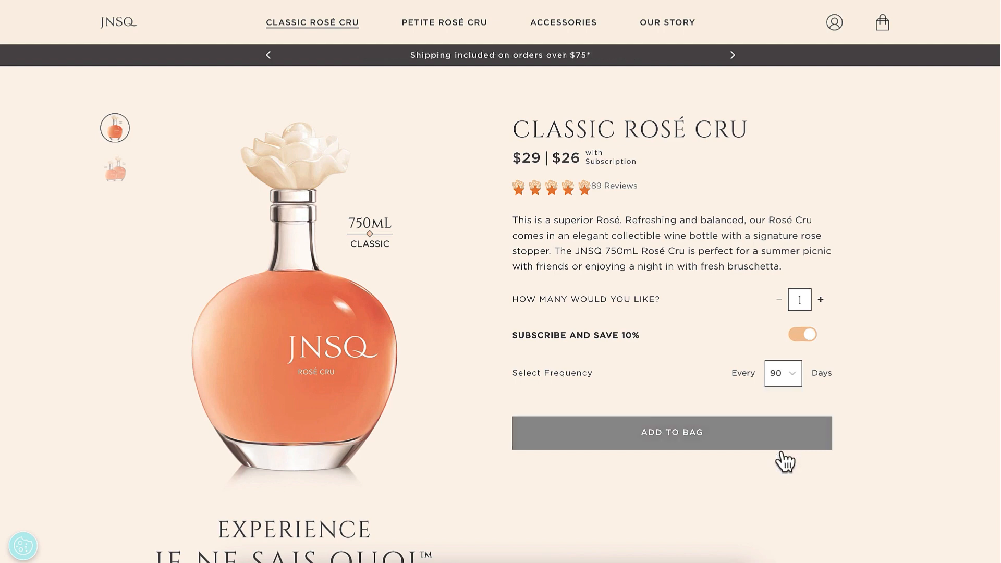
left_click(703, 432)
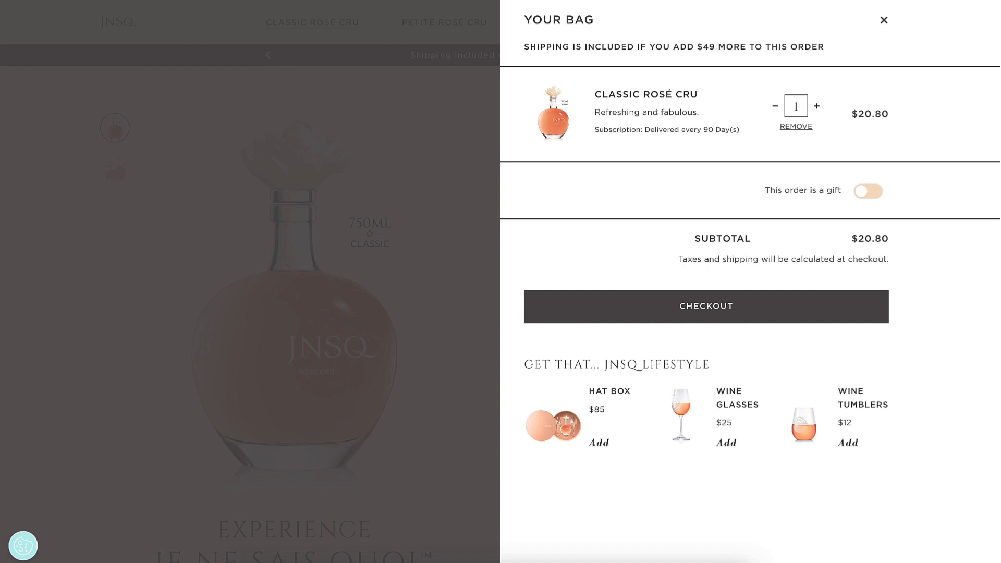
left_click(696, 0)
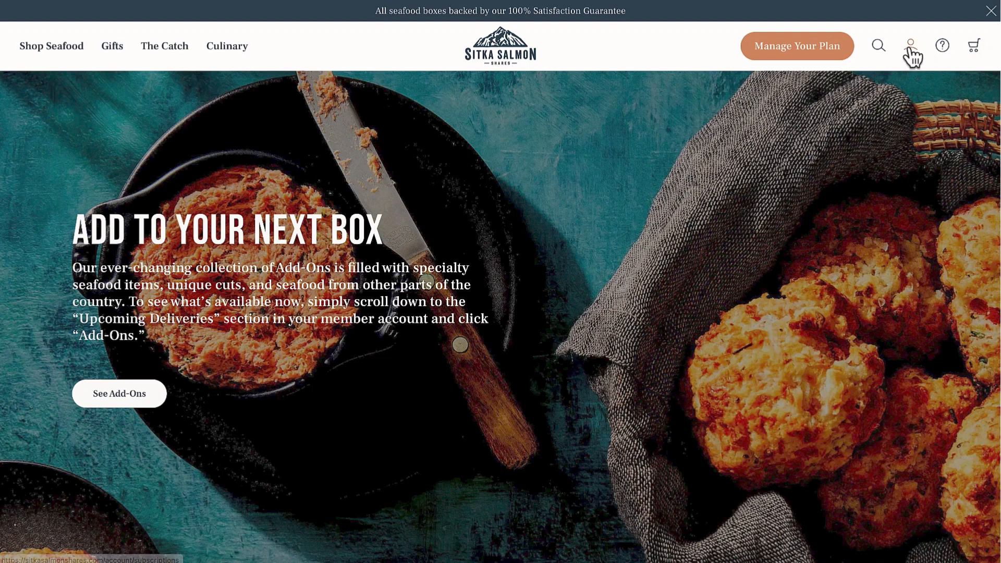
On the Sitka Salmon Shares site, open the member account's subscriptions from the account link and from the home page's add-ons banner.
left_click(909, 50)
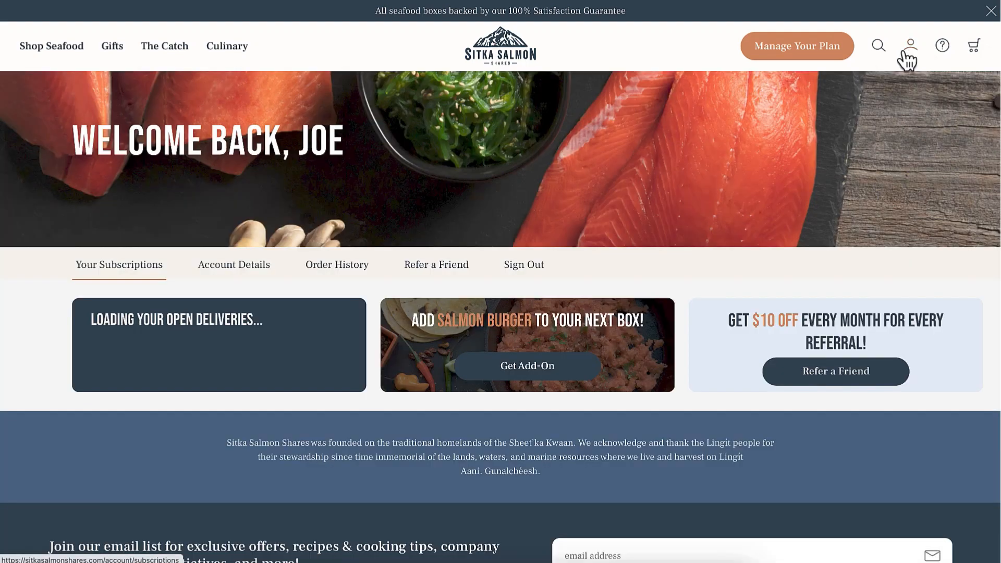
left_click(501, 61)
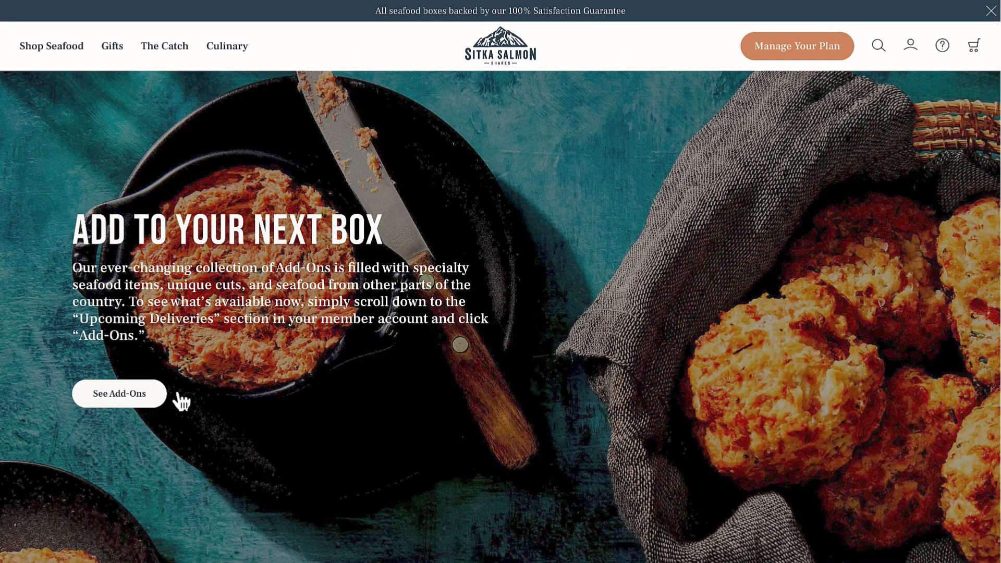
left_click(131, 400)
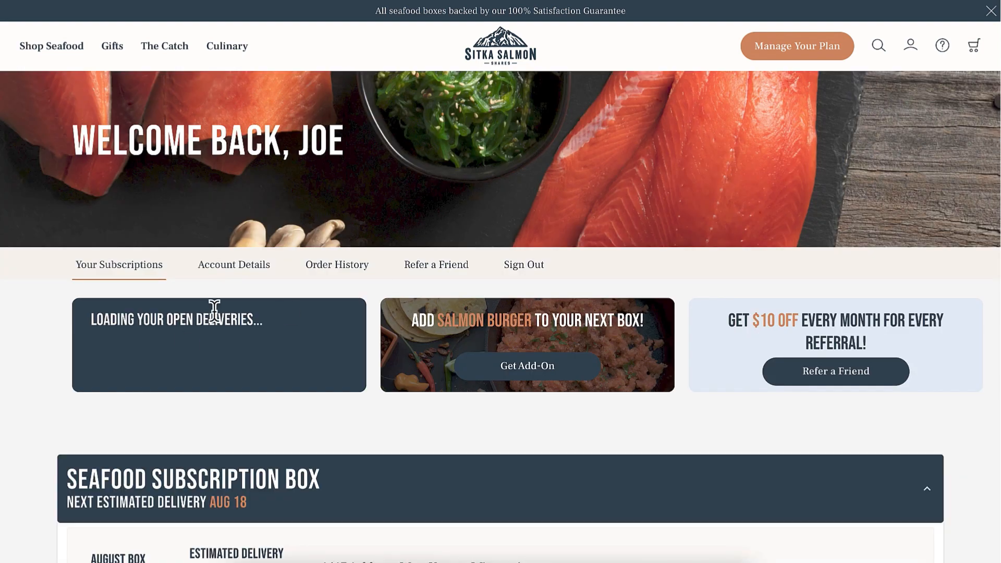
Examine the member account's Seafood Subscription Box, including the August box contents and the upcoming deliveries with their schedule and add-on options.
scroll(236, 277, "down", 1)
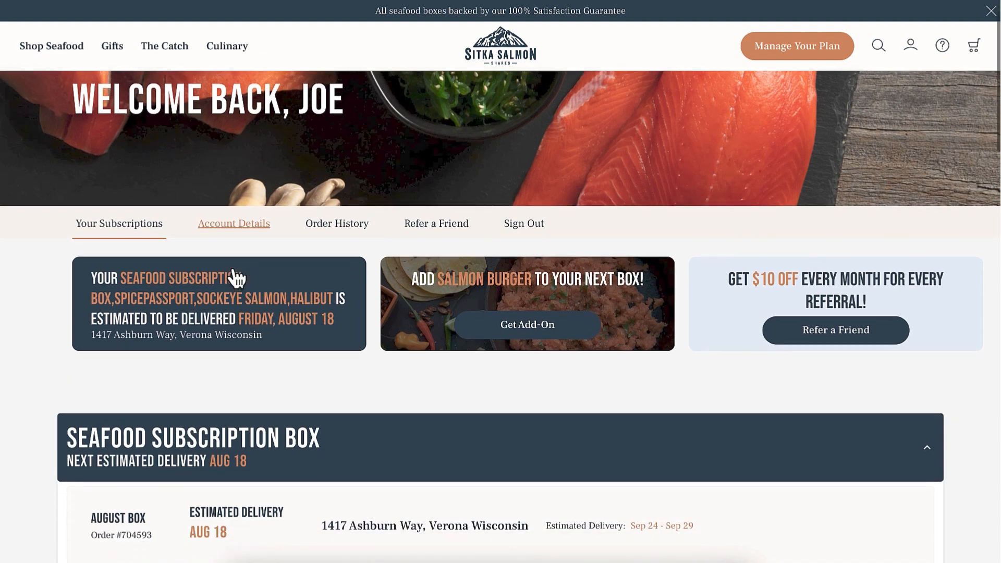
scroll(236, 277, "down", 1)
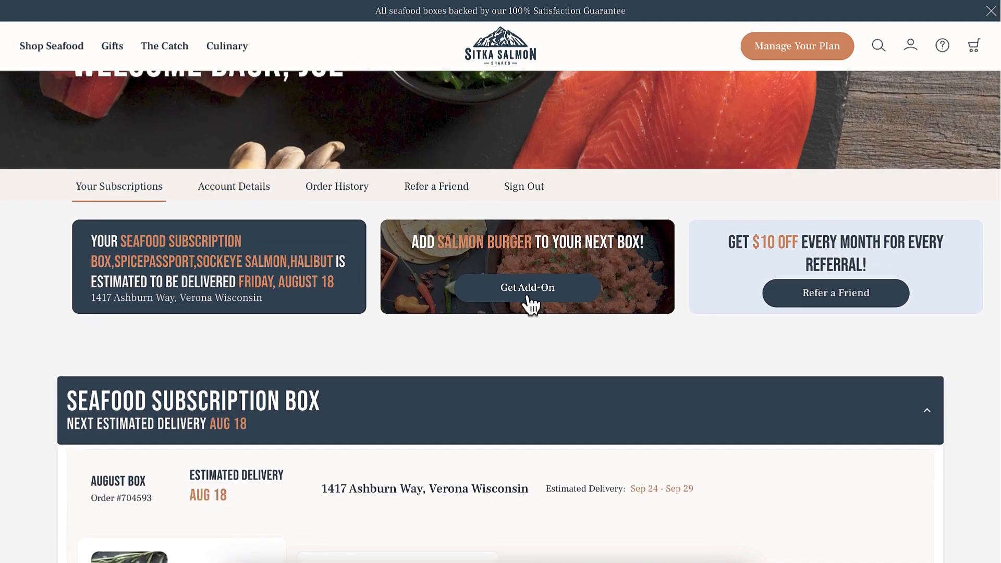
scroll(501, 297, "down", 1)
scroll(266, 252, "down", 1)
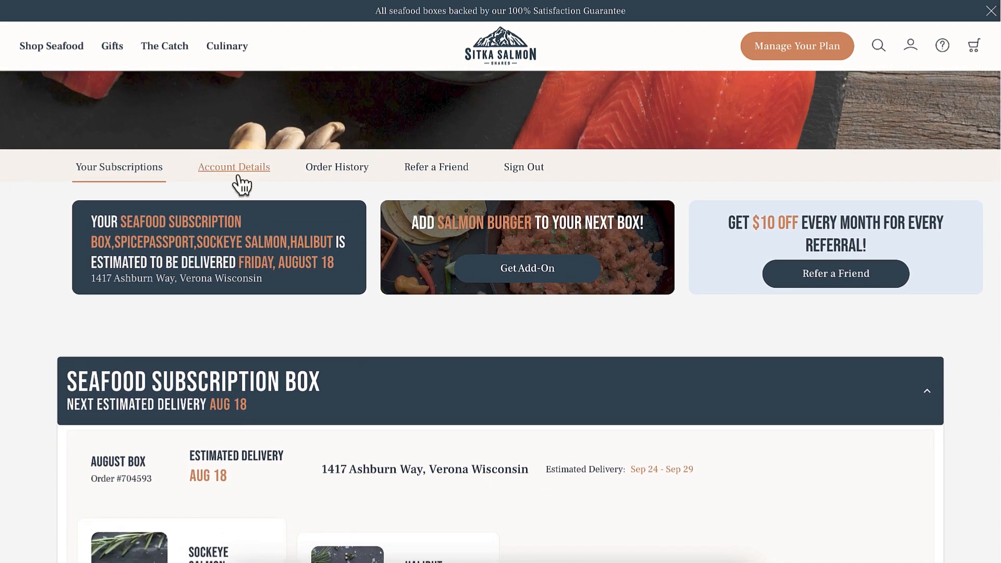
scroll(224, 255, "down", 5)
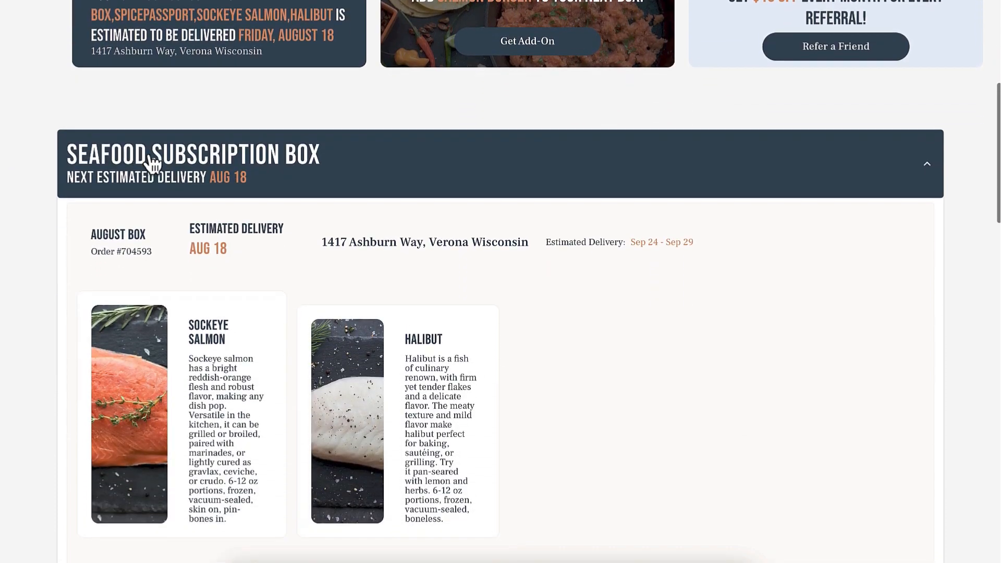
scroll(244, 183, "down", 2)
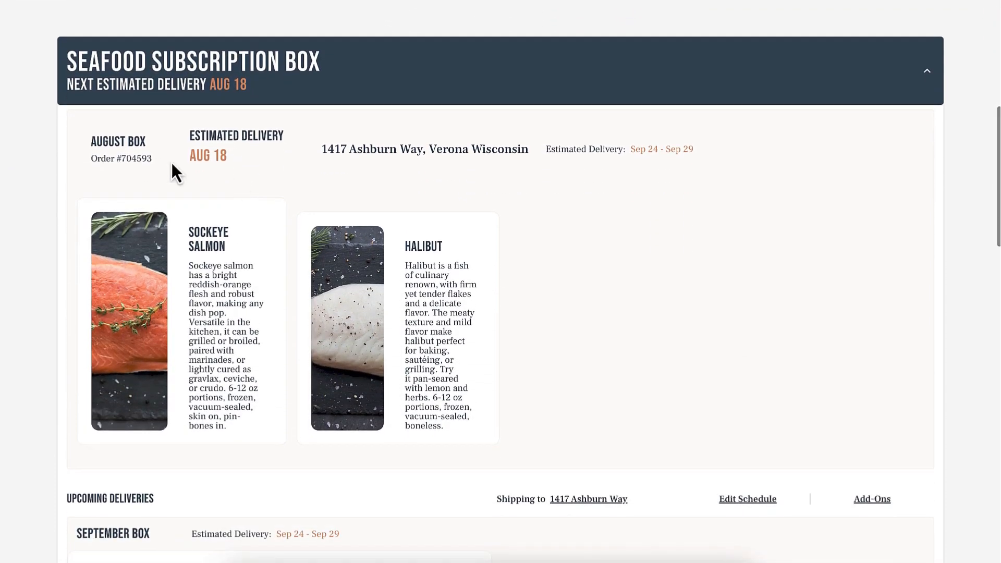
scroll(634, 196, "down", 3)
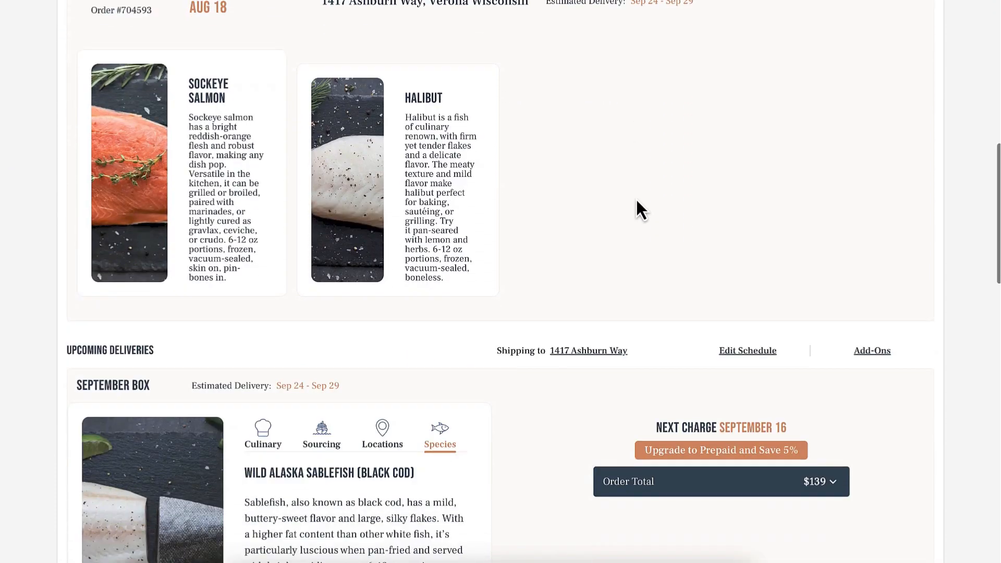
scroll(639, 208, "down", 2)
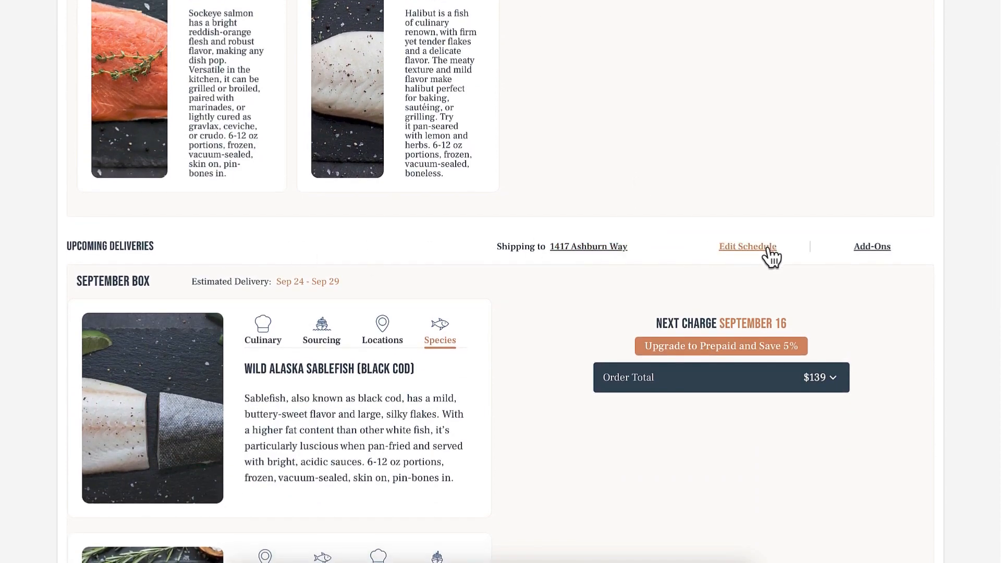
Look through the September box's schedule and skip options, and the add-on products offered for it, without changing anything.
left_click(768, 249)
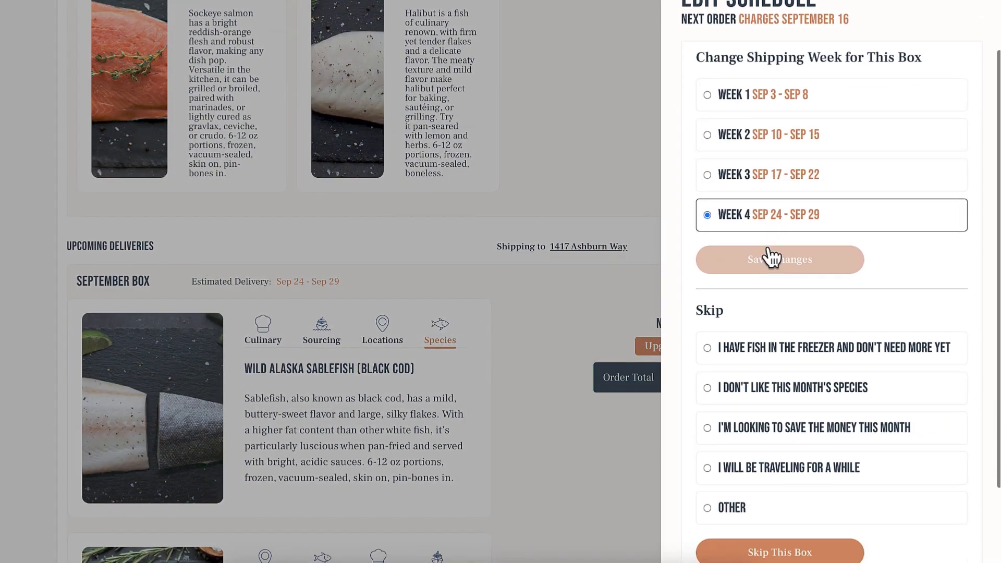
left_click(637, 206)
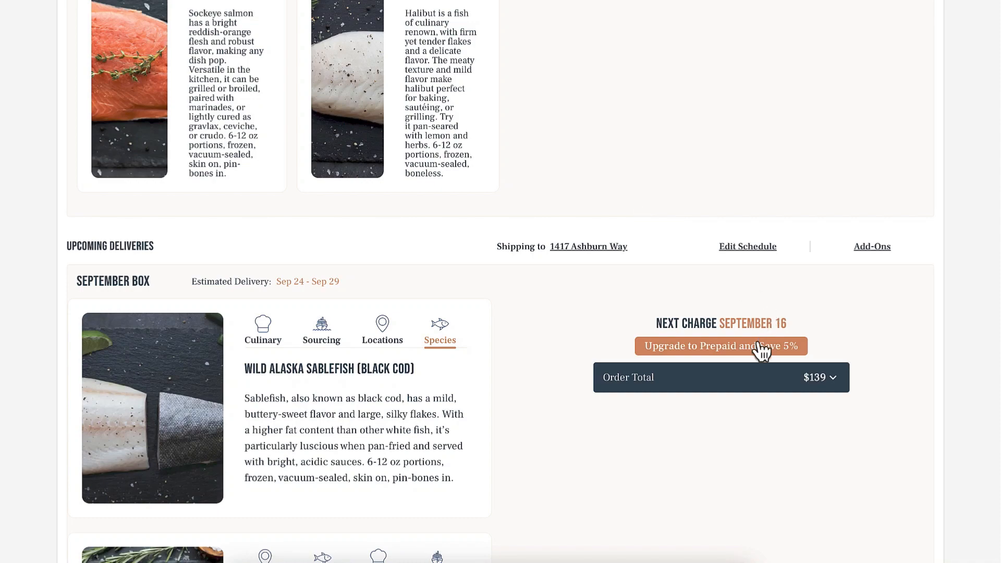
left_click(866, 249)
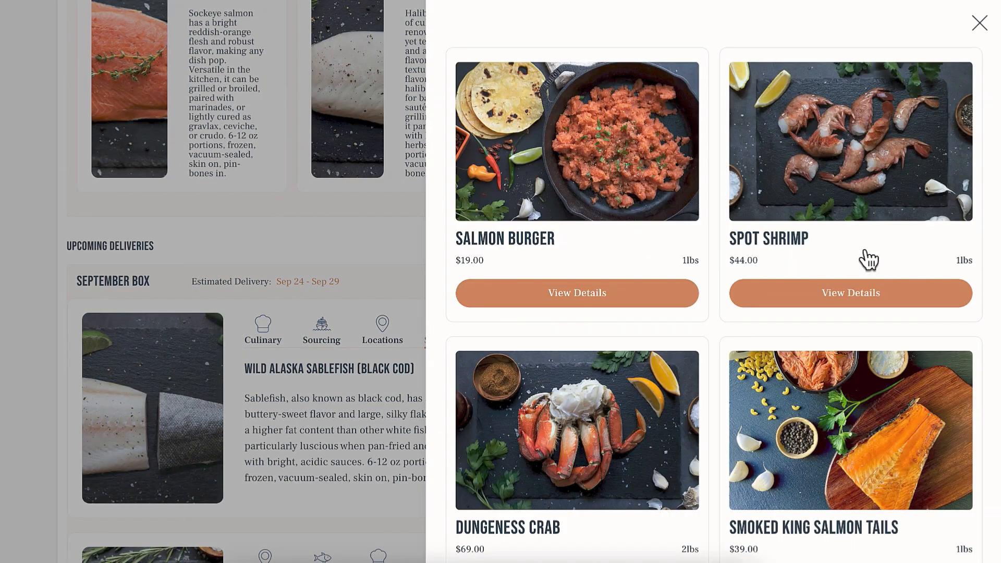
scroll(865, 313, "down", 2)
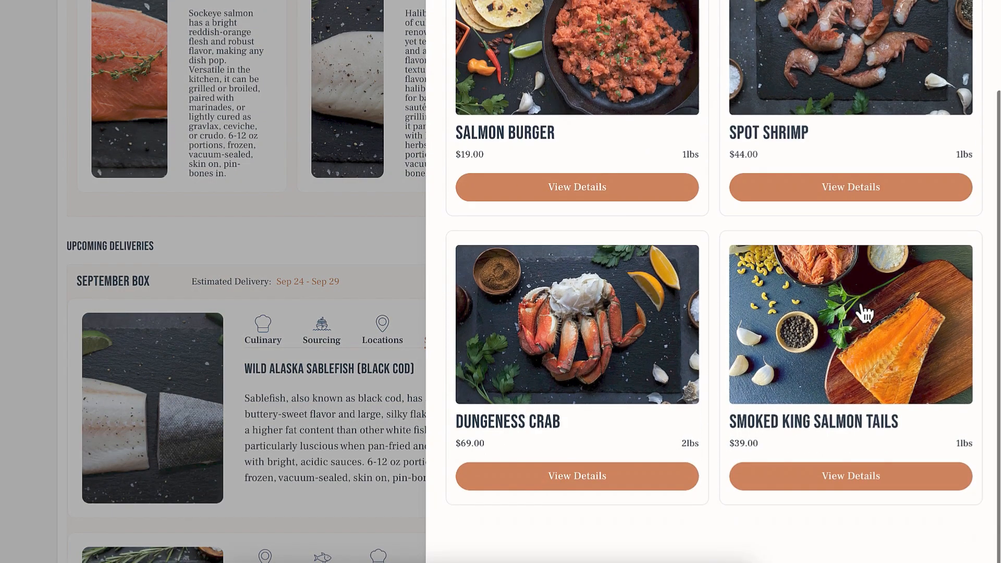
scroll(676, 321, "up", 2)
left_click(380, 412)
Review the September box's seafood and expand the projected harvest for the October box.
scroll(380, 409, "down", 5)
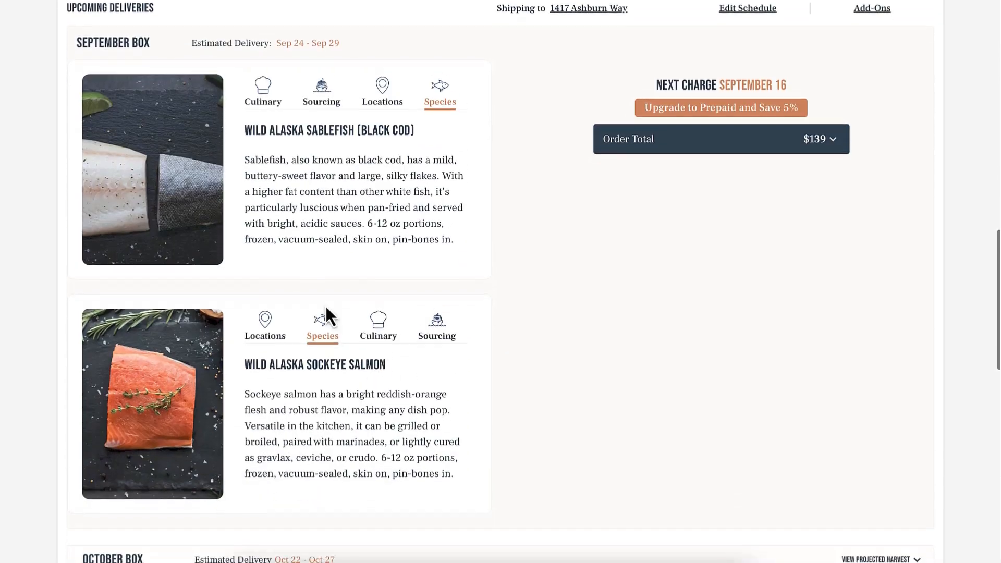
scroll(325, 305, "down", 1)
scroll(218, 87, "up", 1)
scroll(217, 87, "down", 5)
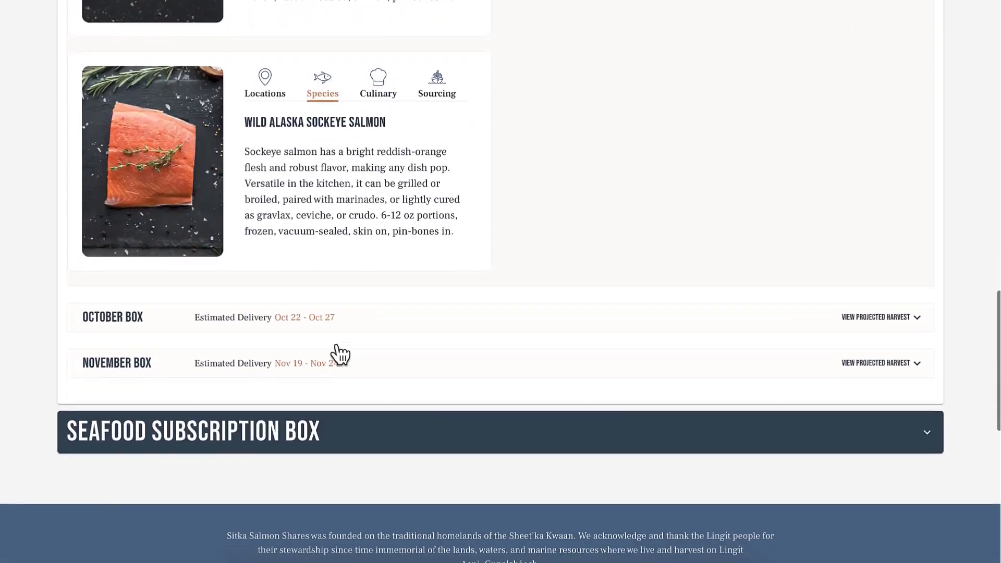
left_click(882, 321)
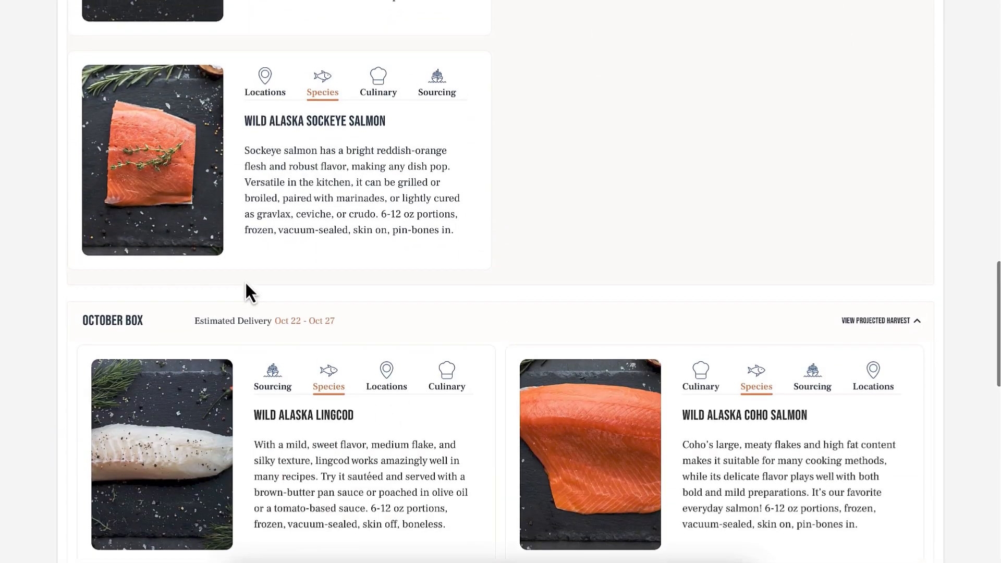
scroll(246, 284, "up", 15)
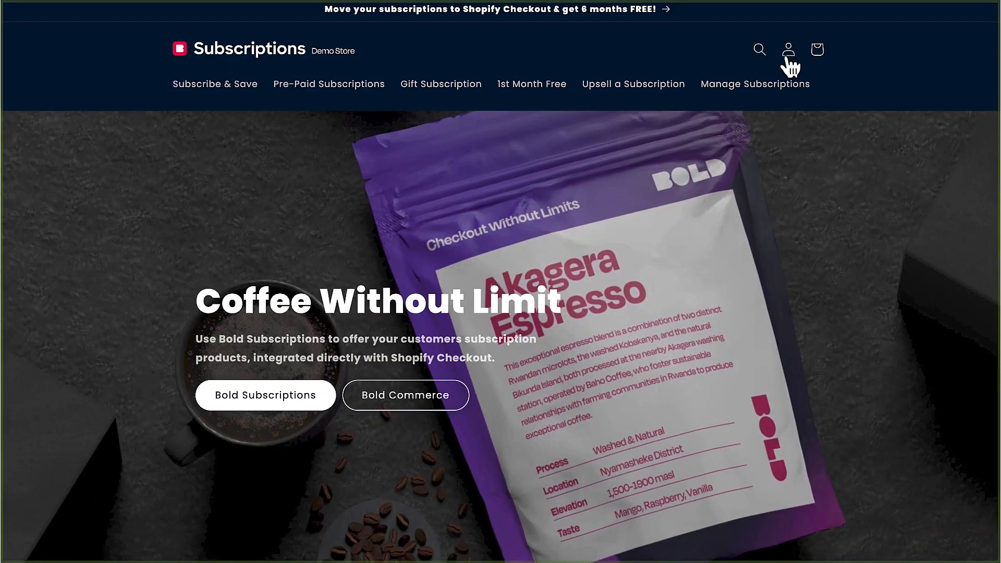
On the Bold Subscriptions demo store, open My Subscriptions from the customer account and bring up the Dark Roast Coffee subscription.
left_click(787, 52)
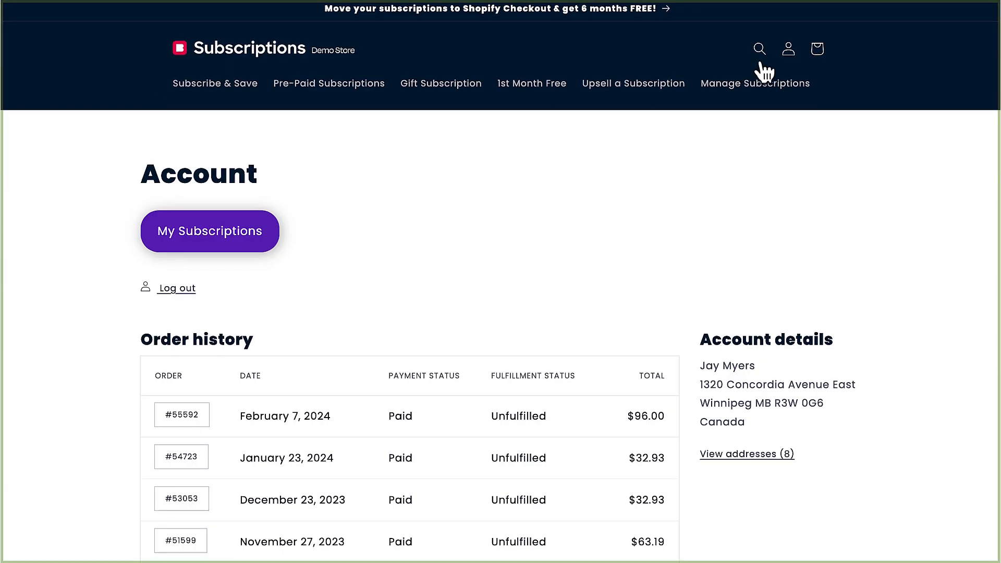
left_click(194, 235)
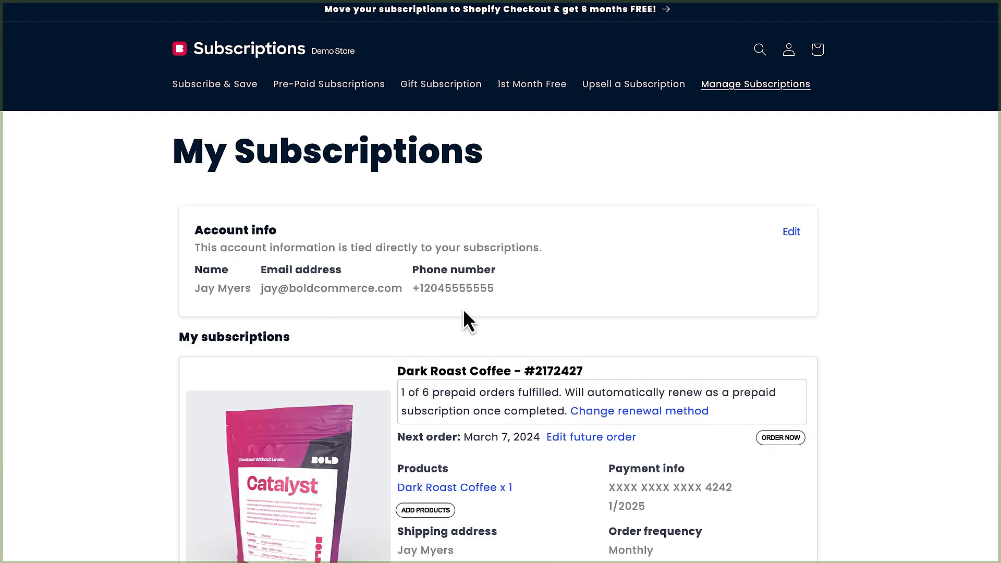
scroll(463, 311, "down", 4)
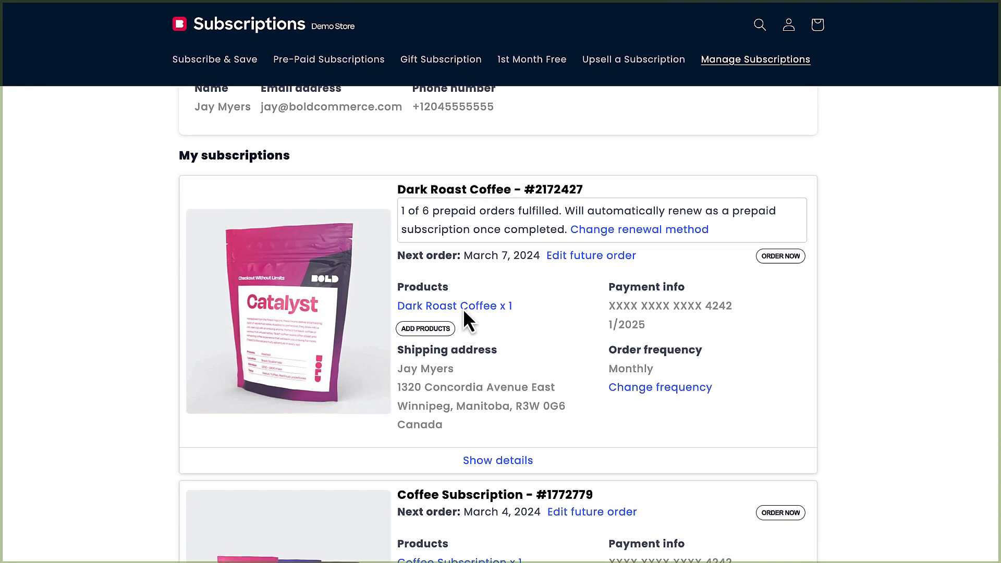
scroll(463, 310, "down", 1)
scroll(463, 310, "up", 1)
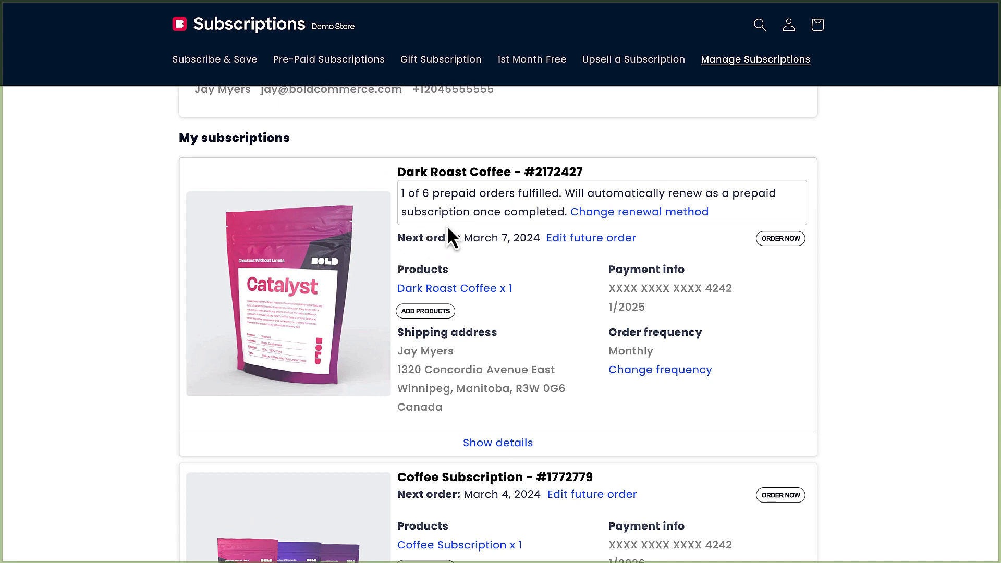
Examine the renewal method options for the Dark Roast Coffee subscription and leave without saving.
left_click(598, 212)
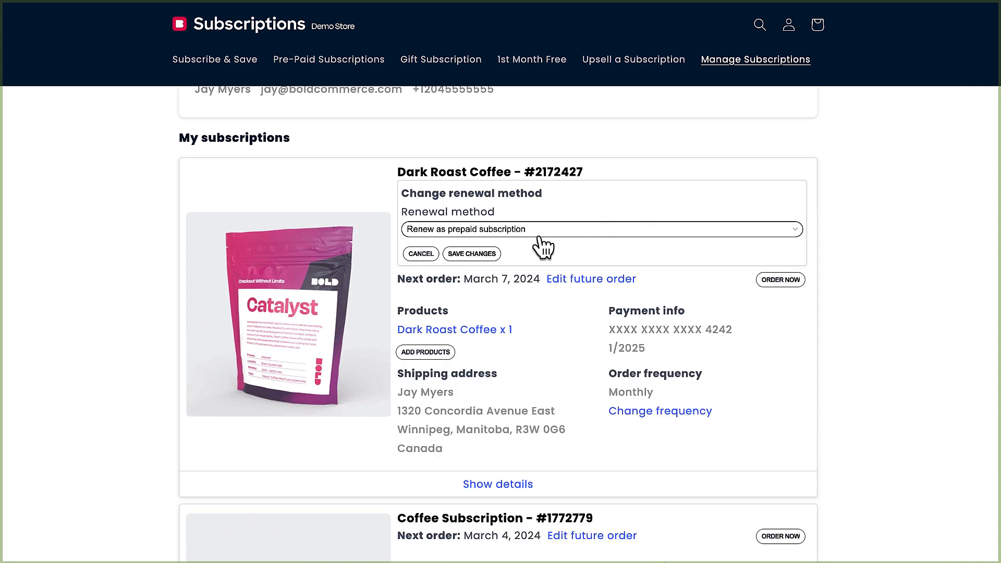
left_click(461, 230)
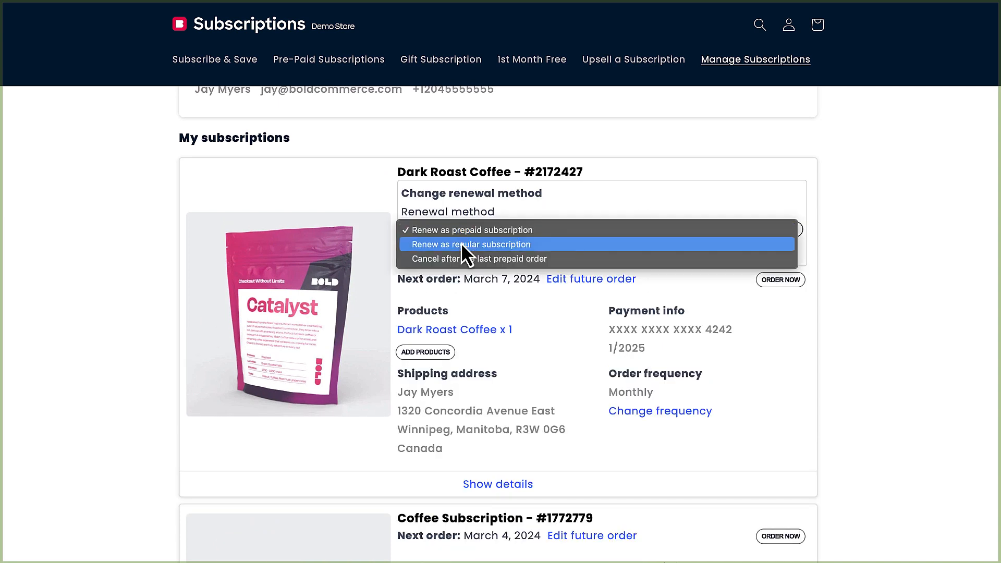
left_click(509, 308)
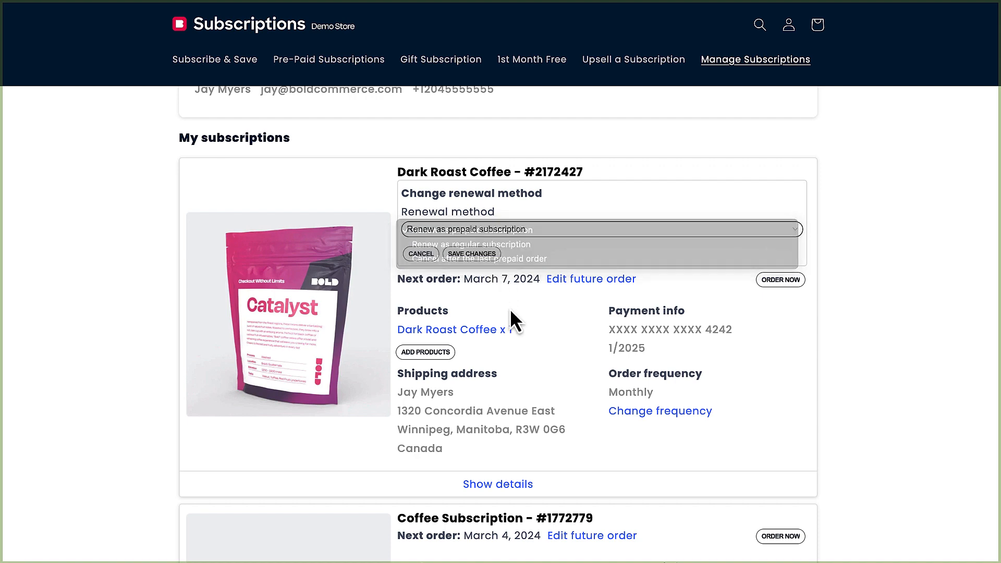
scroll(518, 326, "down", 3)
scroll(475, 422, "up", 1)
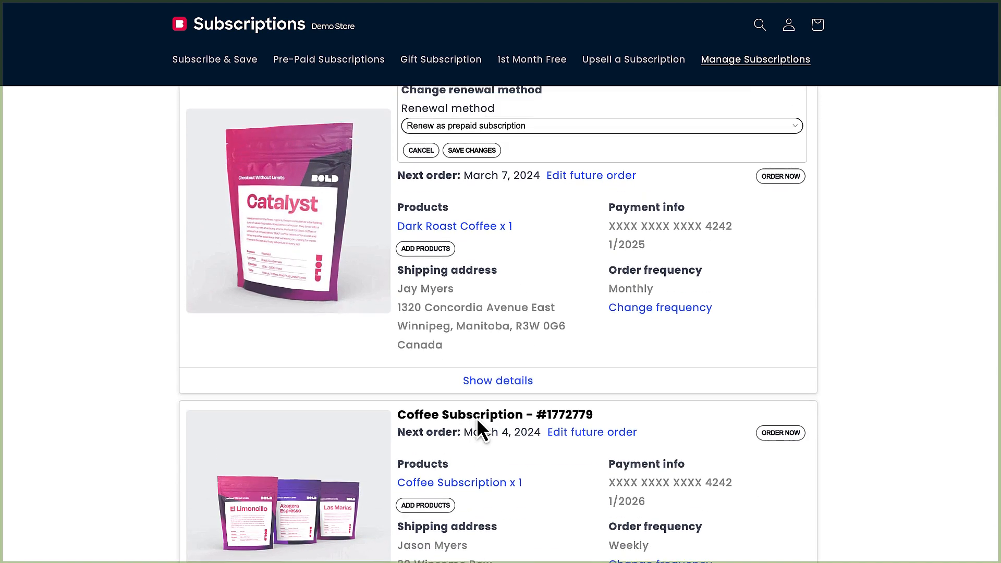
left_click(421, 182)
scroll(424, 186, "up", 1)
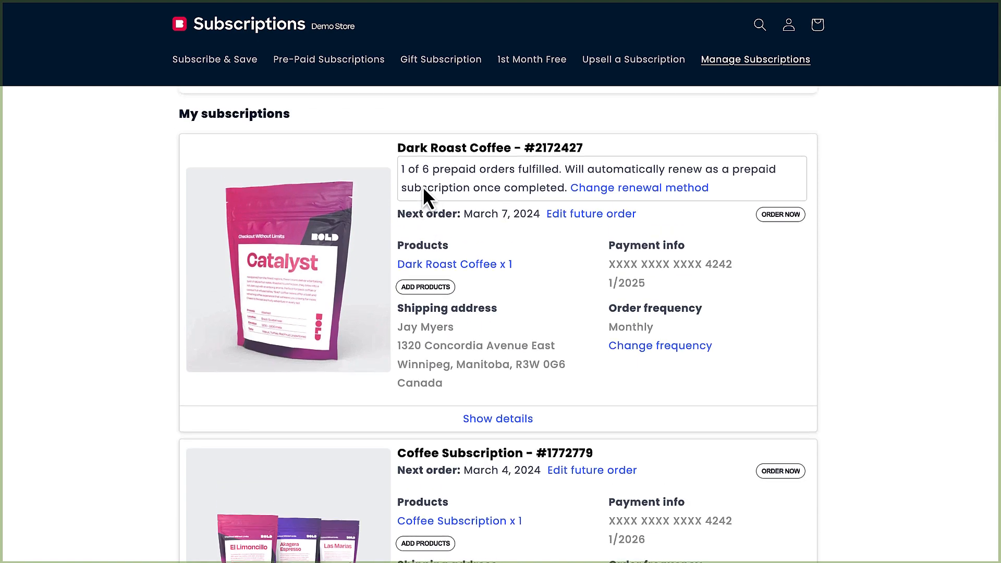
Try moving the Dark Roast Coffee subscription's next order to March 15, 2024, and discard the change.
left_click(579, 240)
left_click(470, 266)
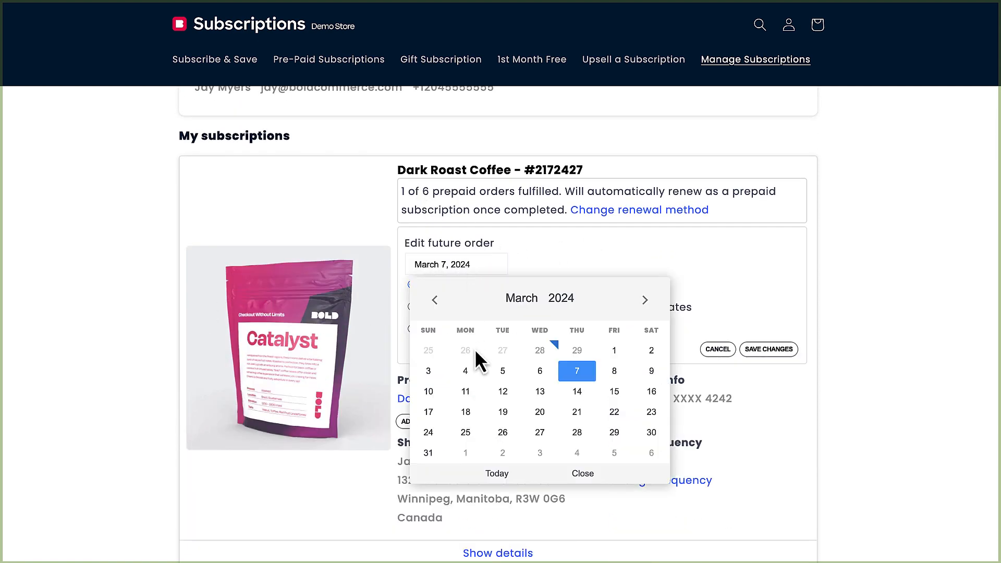
left_click(614, 392)
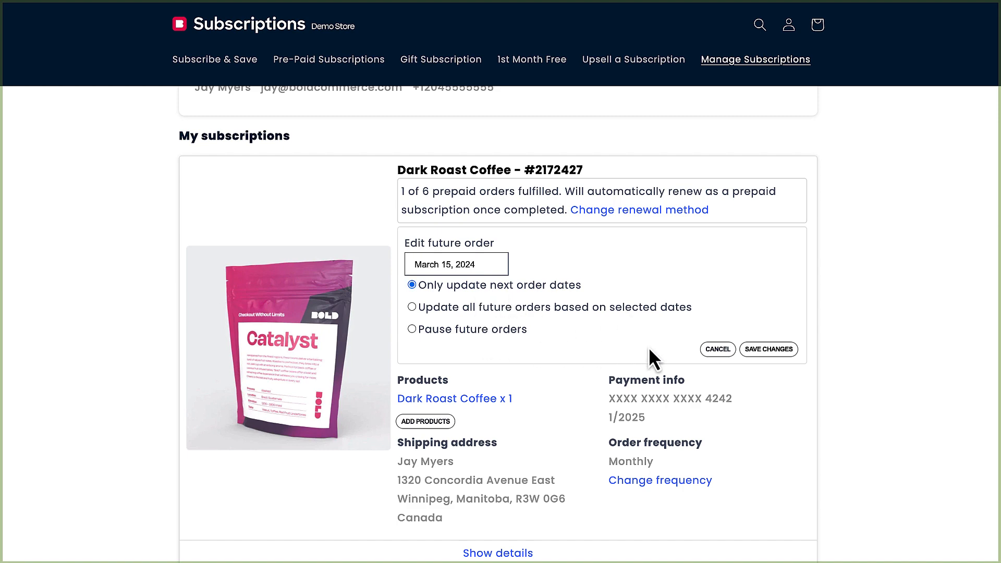
left_click(718, 350)
Try a Weekly order frequency for the Dark Roast Coffee subscription and discard the change.
scroll(705, 357, "down", 1)
left_click(678, 325)
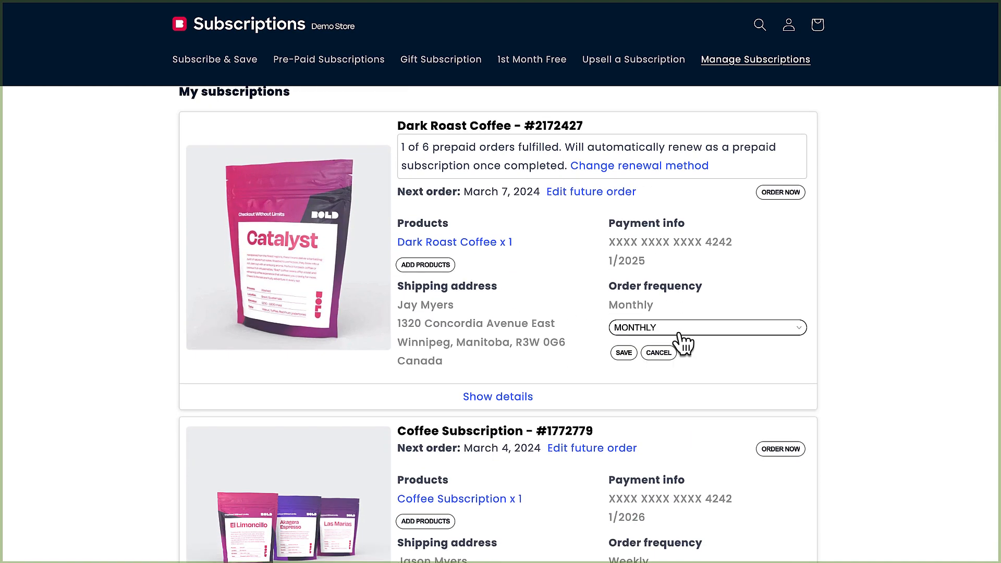
left_click(680, 328)
left_click(680, 316)
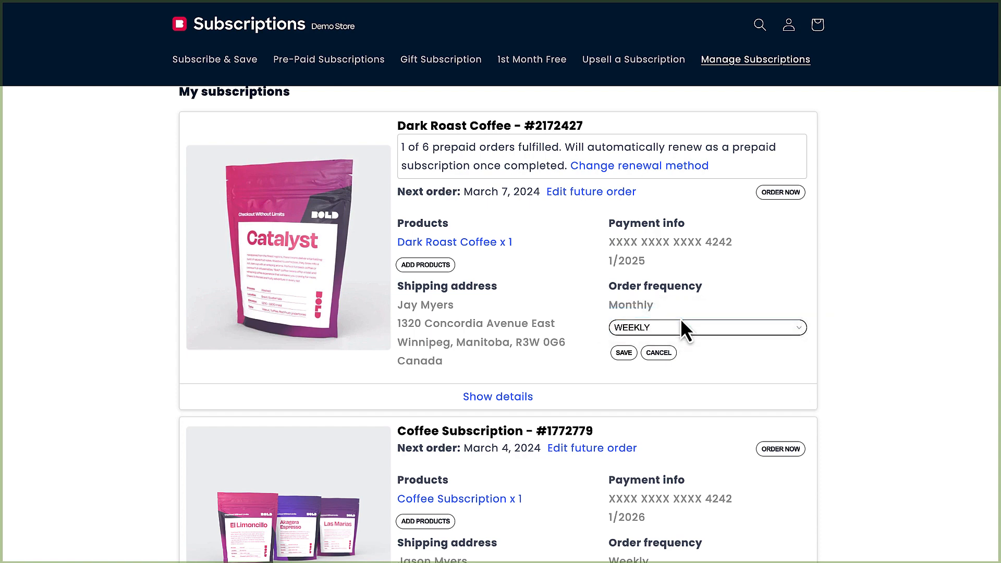
left_click(658, 353)
Show the details of the Coffee Subscription and check its payment information and its address and shipping information.
scroll(660, 354, "down", 5)
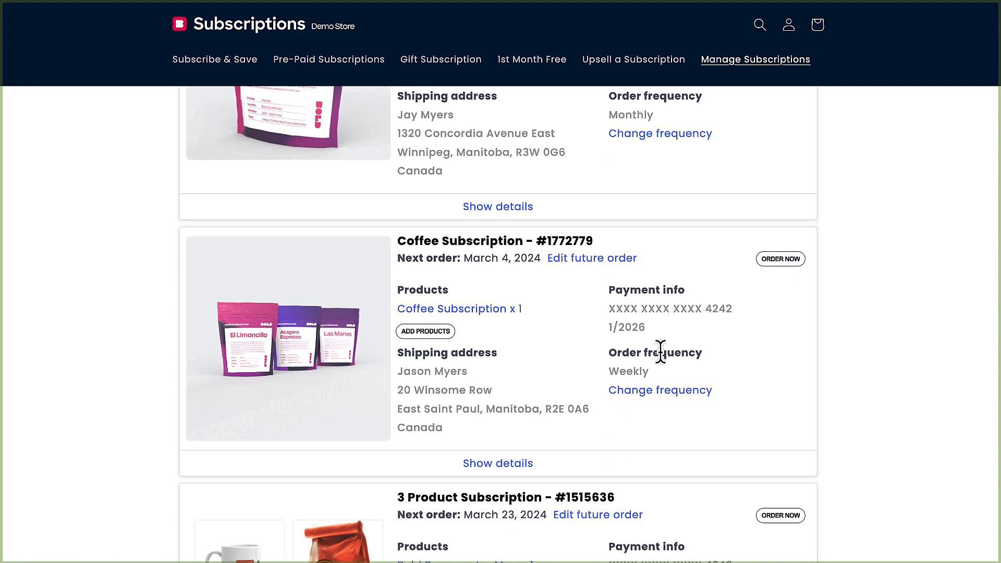
left_click(513, 383)
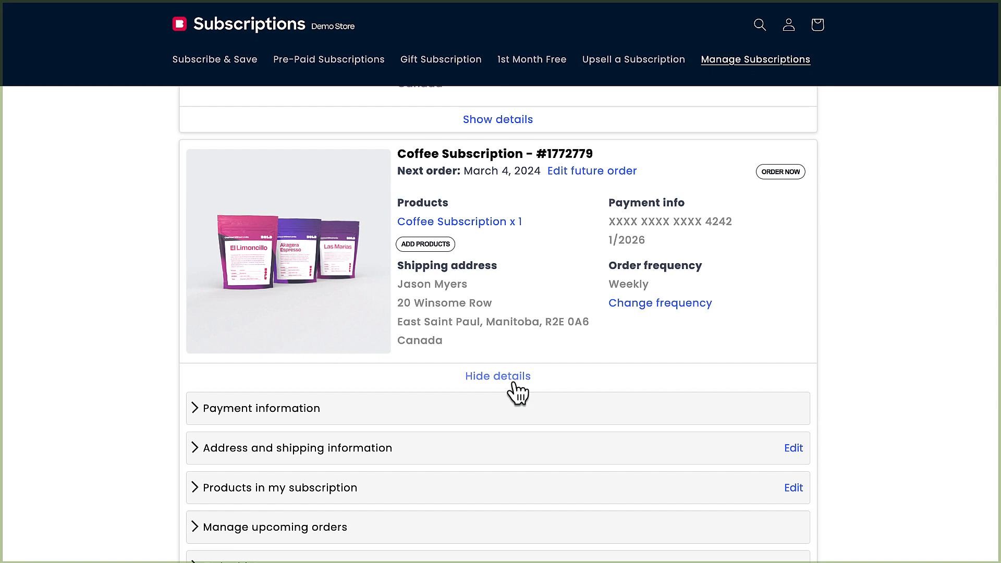
left_click(466, 411)
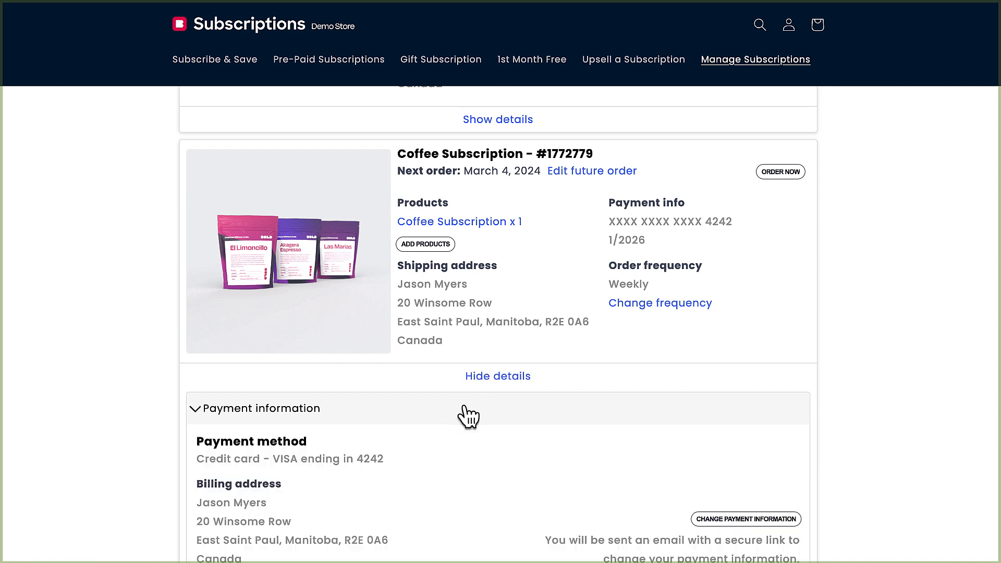
scroll(464, 412, "down", 3)
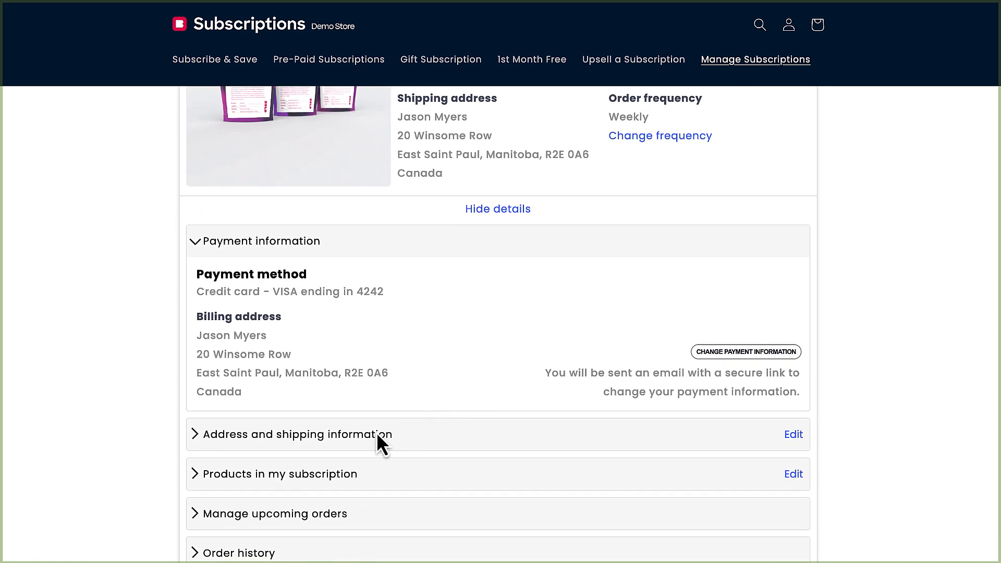
left_click(377, 434)
From the Coffee Subscription's products, add one Cookies & Cream to the next order only.
left_click(379, 400)
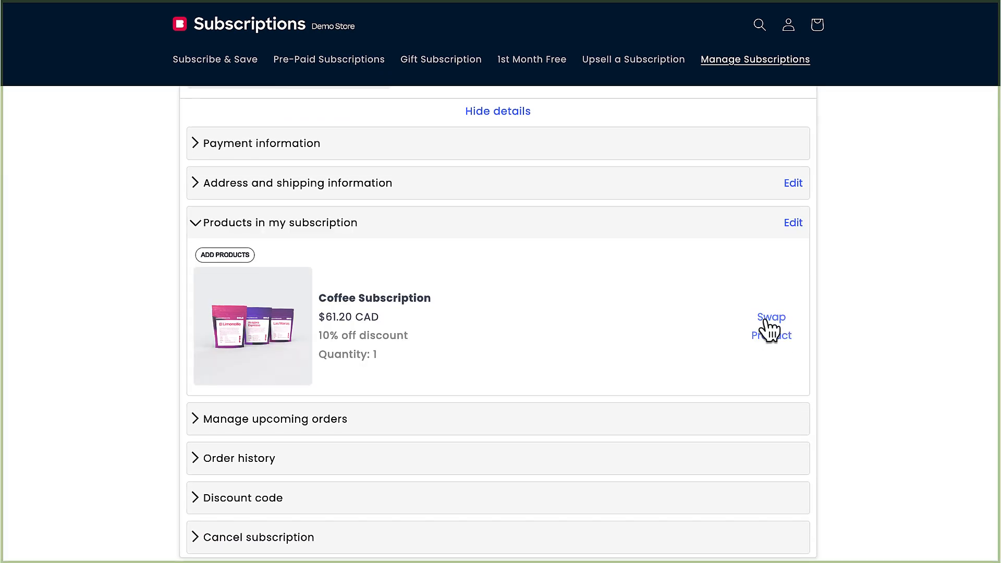
left_click(228, 255)
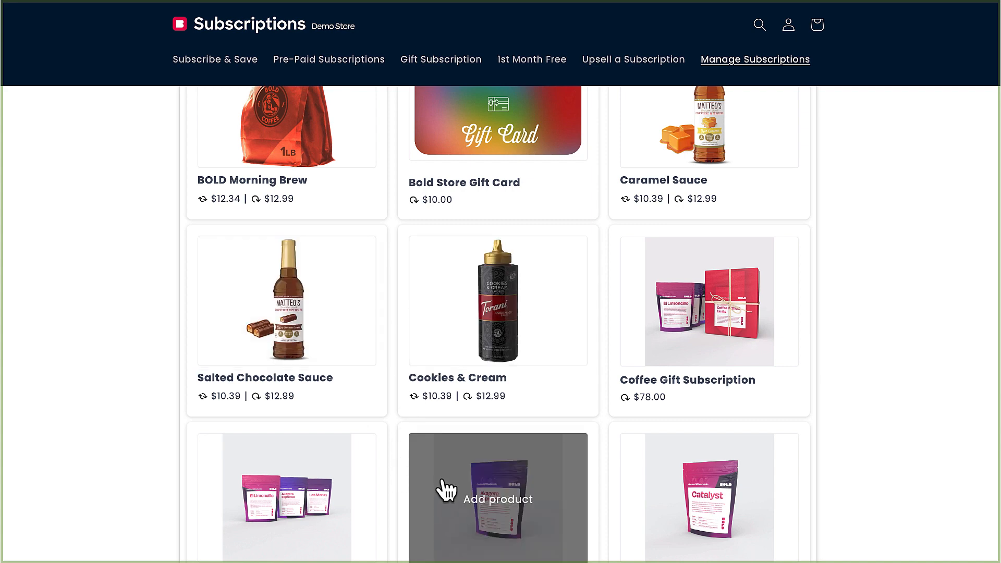
mouse_move(428, 406)
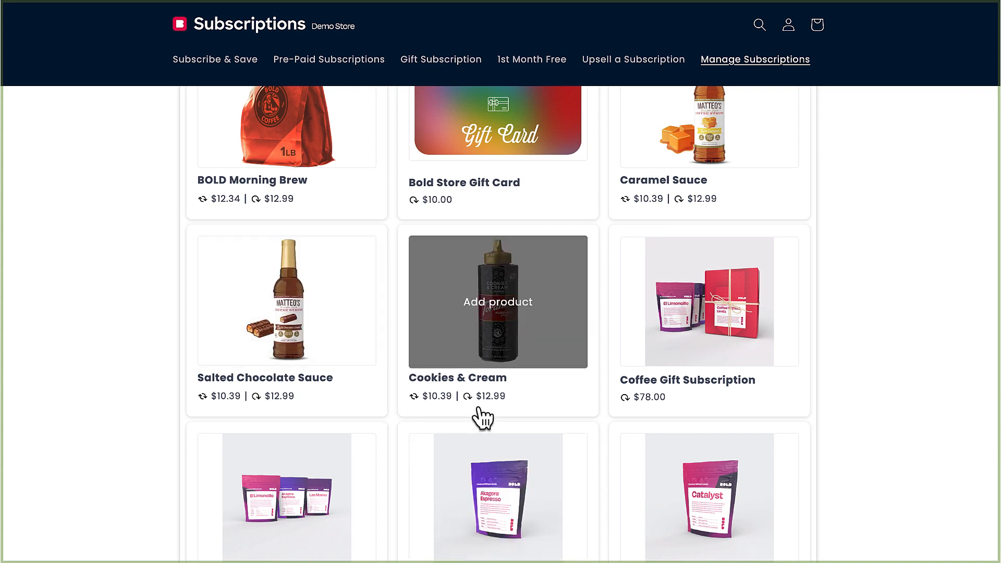
mouse_move(481, 402)
left_click(496, 309)
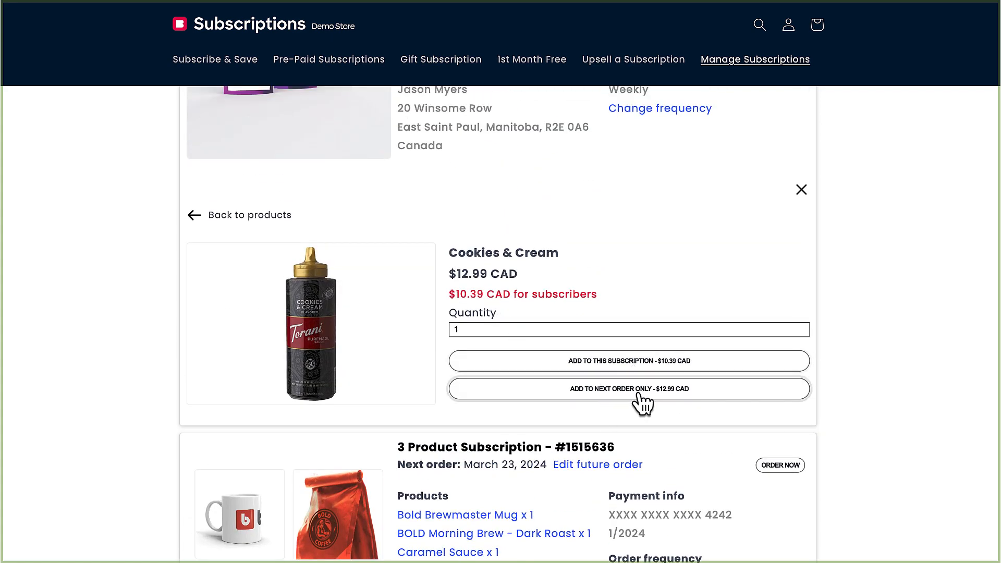
left_click(641, 396)
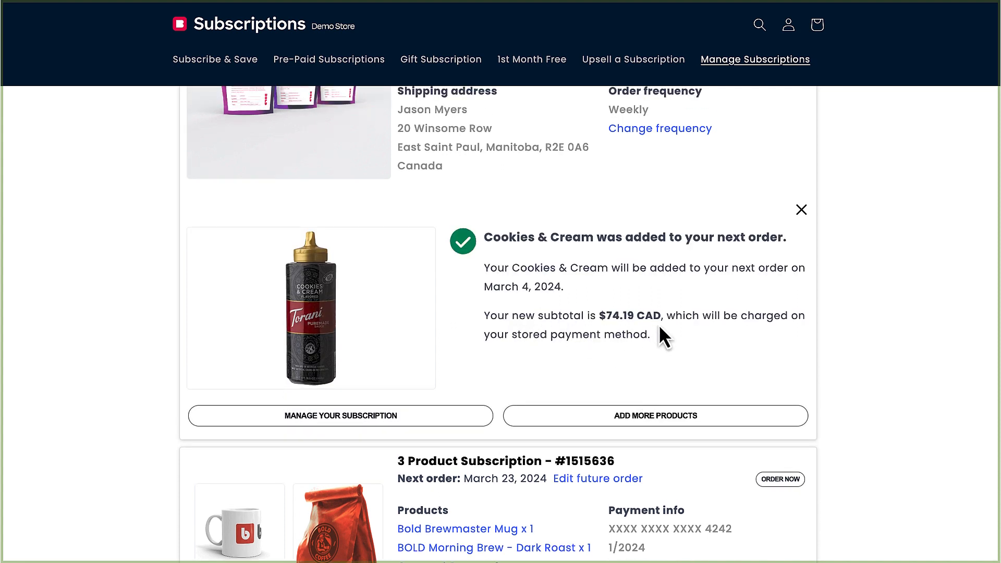
Reload My Subscriptions and examine the Coffee Subscription's upcoming orders, including the one-time product and the skip and pause options.
left_click(38, 0)
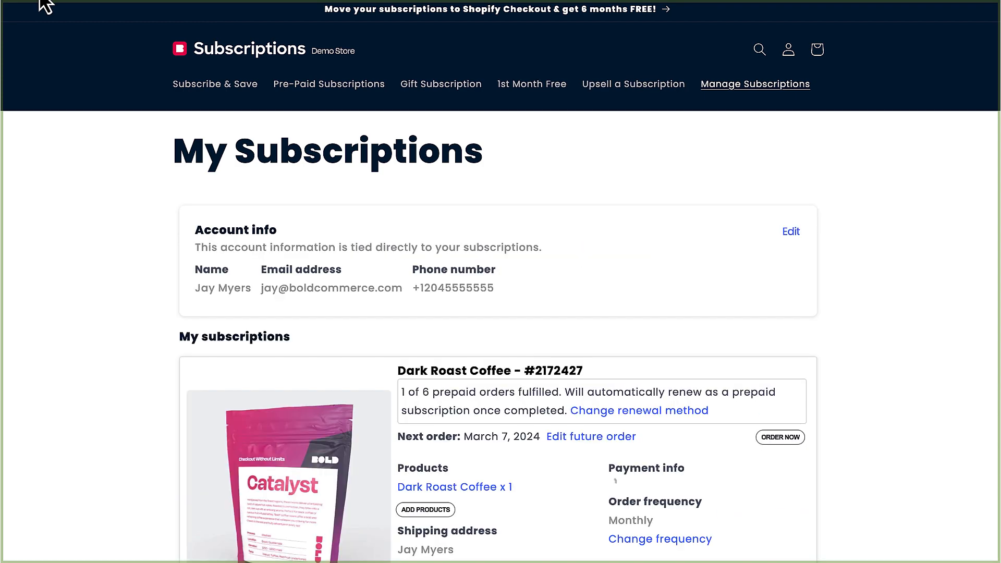
scroll(168, 122, "down", 8)
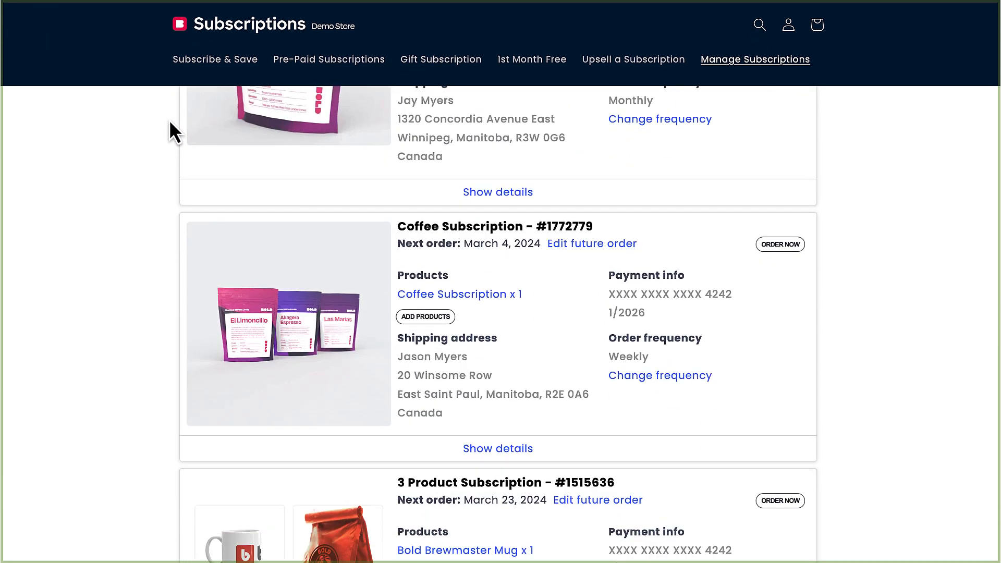
left_click(463, 433)
scroll(467, 425, "down", 4)
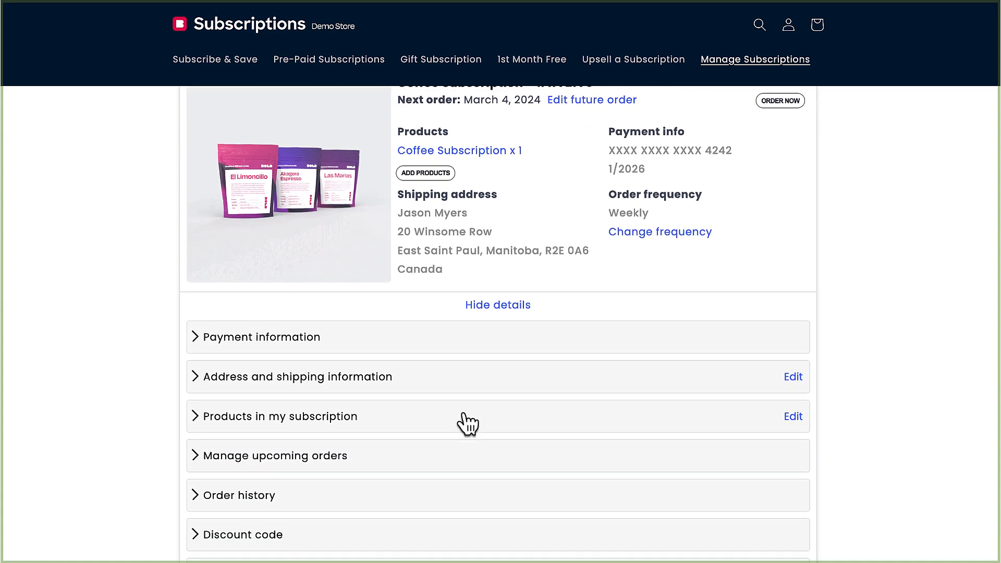
left_click(292, 354)
scroll(285, 359, "down", 2)
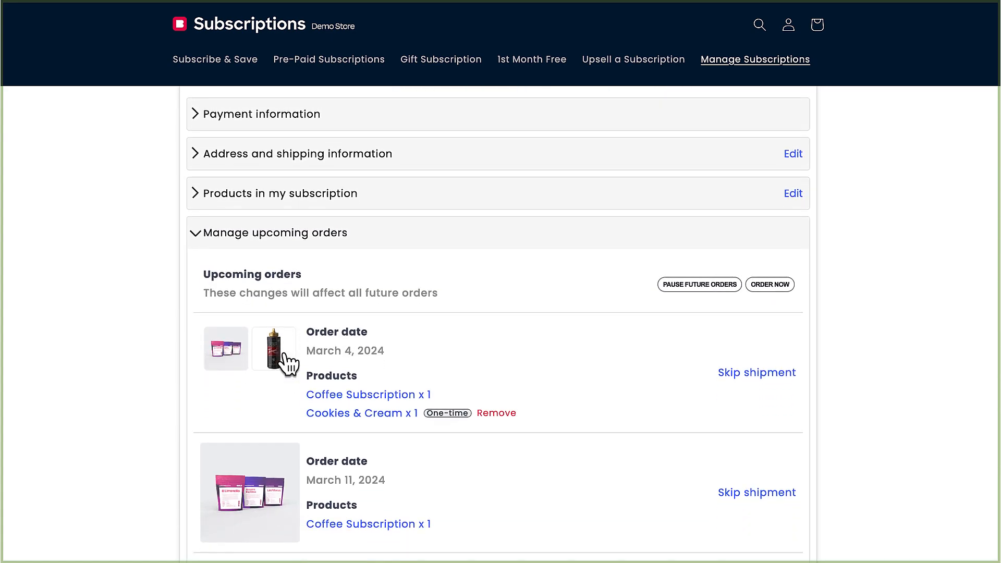
scroll(252, 412, "down", 3)
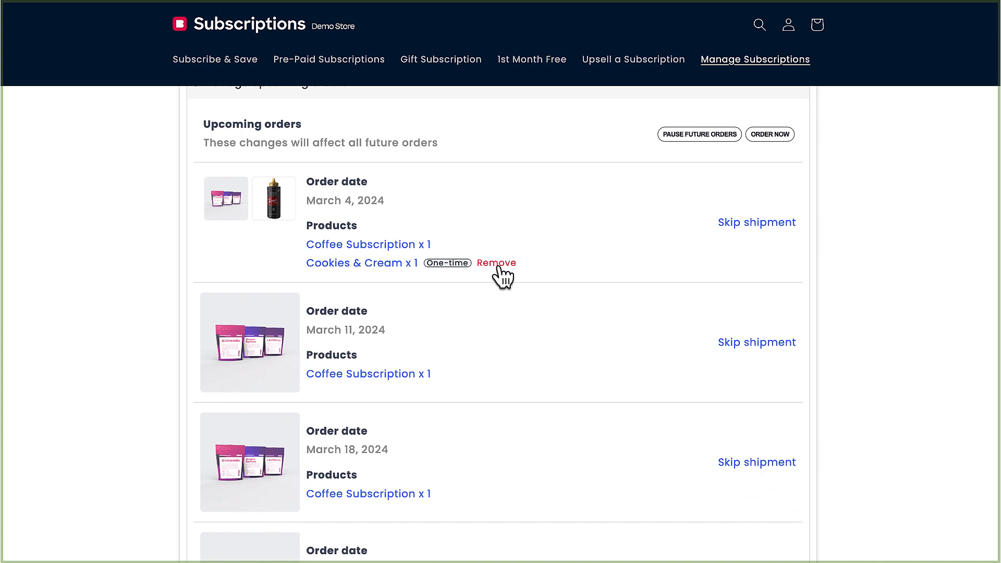
Skip the Coffee Subscription's March 11, 2024 shipment and confirm the skip.
left_click(768, 348)
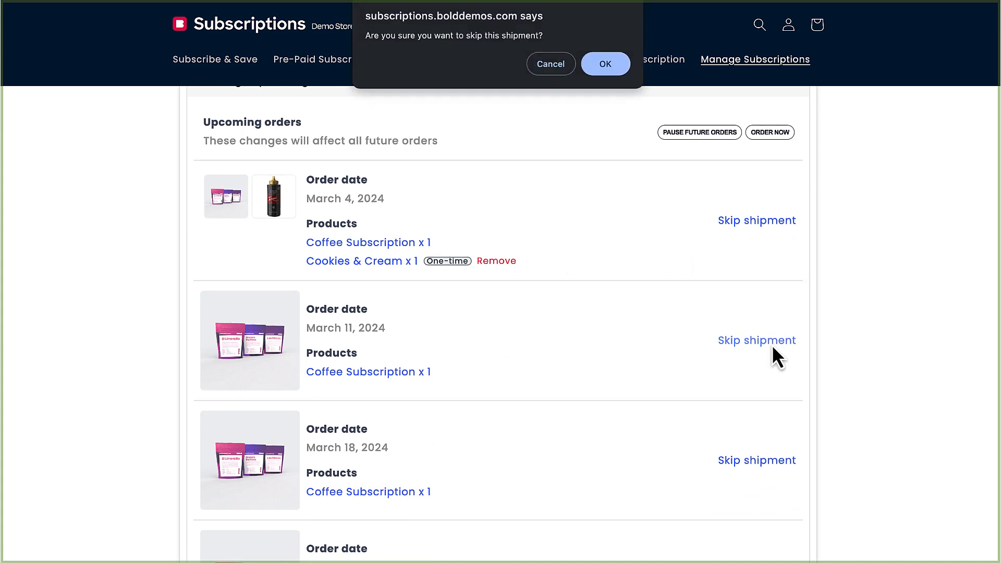
left_click(606, 65)
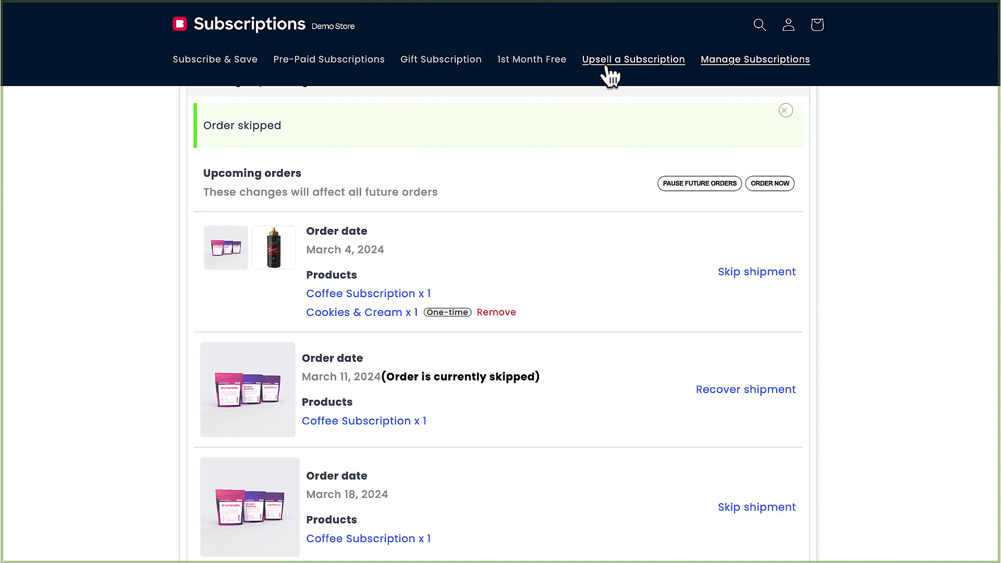
scroll(609, 73, "down", 2)
scroll(444, 269, "up", 1)
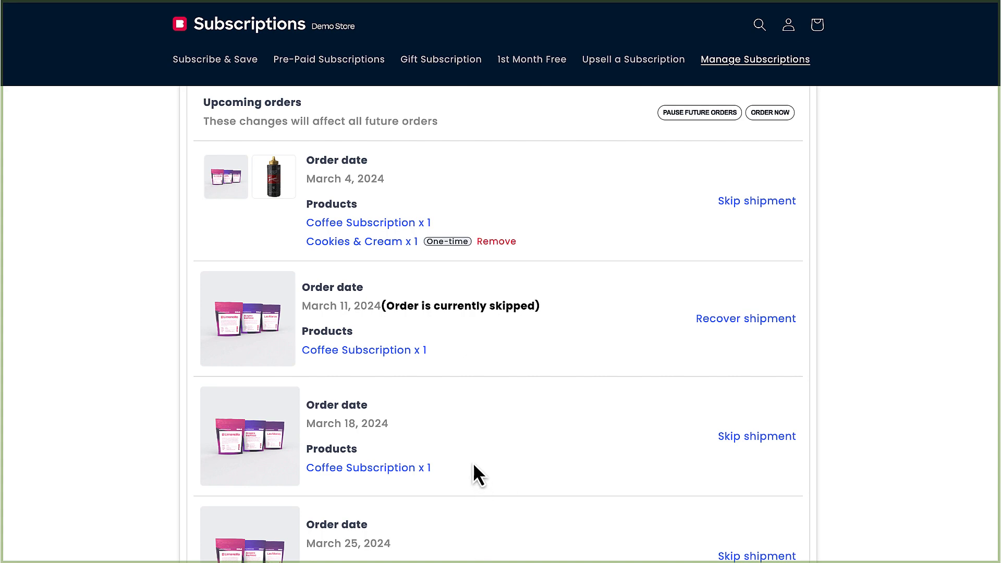
Collapse the Coffee Subscription's upcoming orders and check its order history and discount code sections.
scroll(469, 443, "up", 3)
left_click(290, 150)
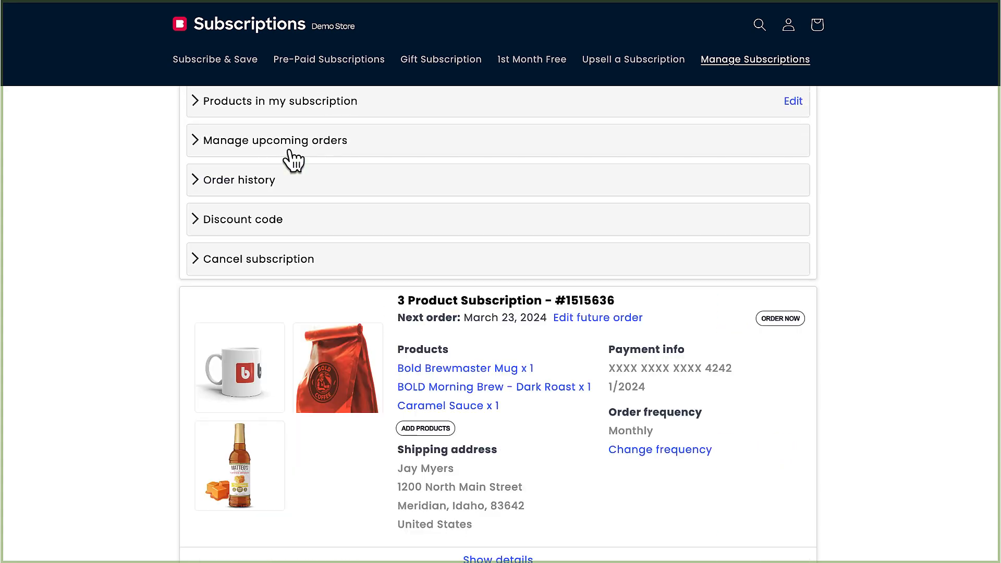
left_click(250, 196)
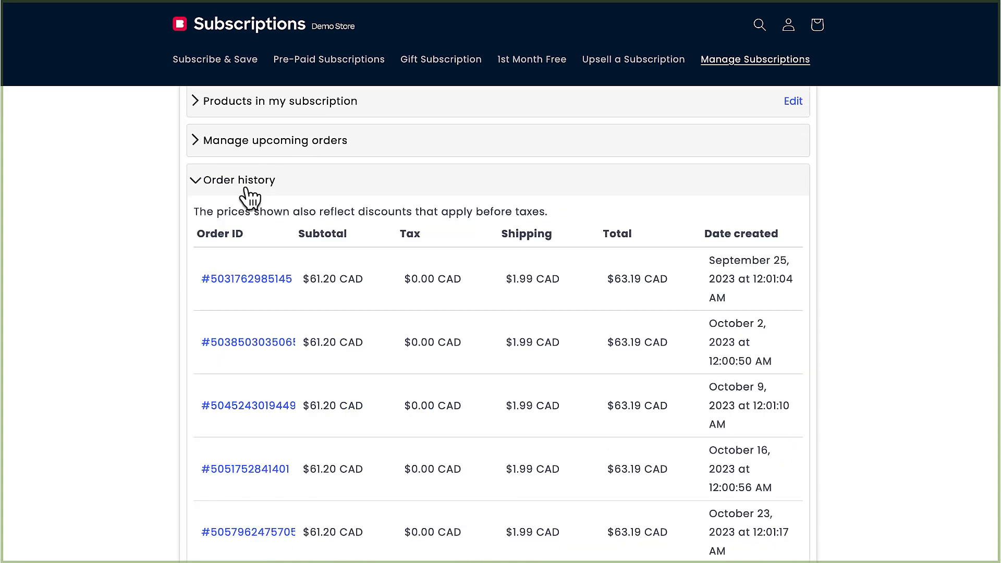
left_click(250, 197)
left_click(237, 225)
left_click(246, 228)
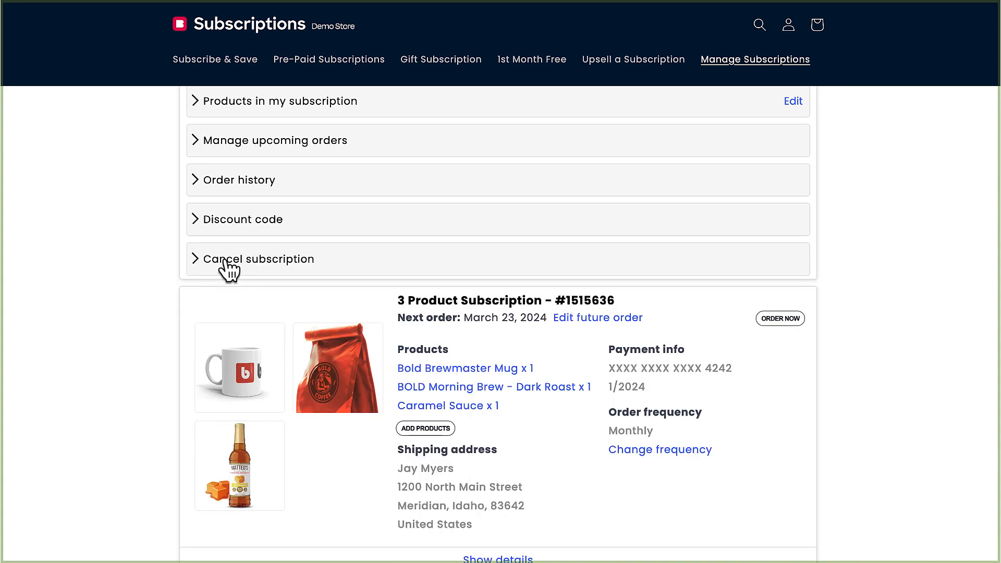
Cancel the Coffee Subscription, giving "Too expensive" as the reason for leaving.
left_click(229, 270)
left_click(733, 332)
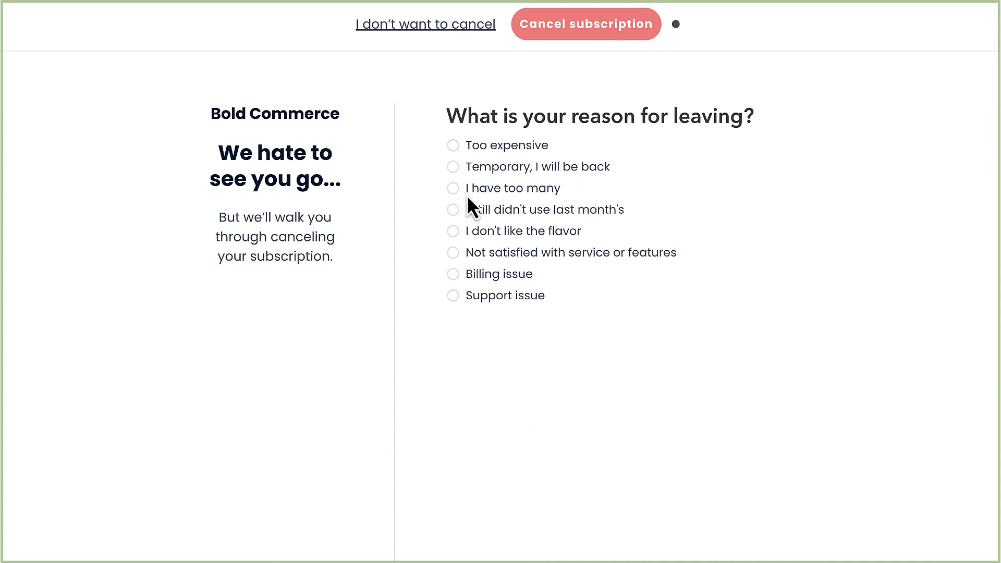
left_click(453, 147)
left_click(577, 24)
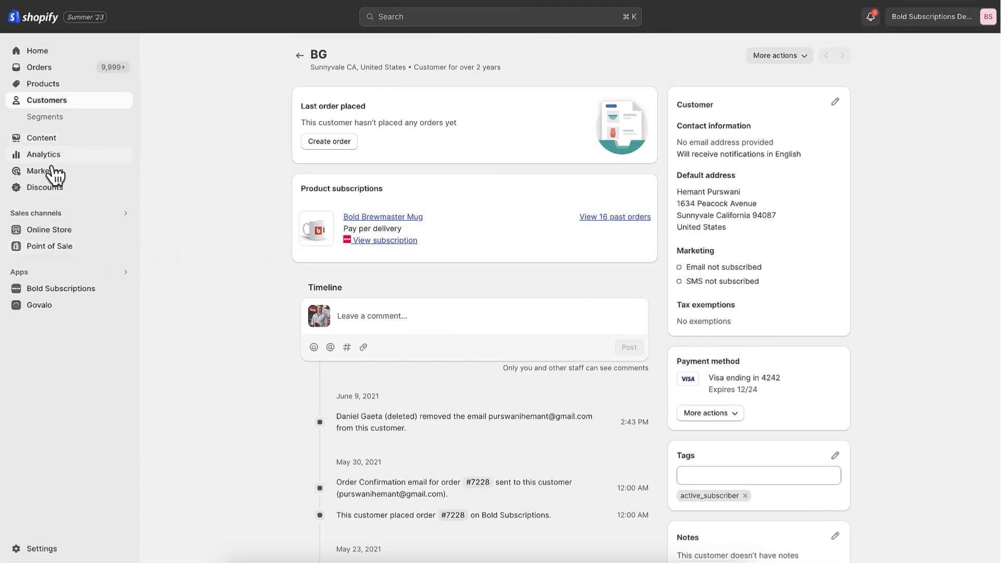
Switch to the Bold Subscriptions app in the Shopify admin and examine the dashboard's overview figures and subscription charts.
left_click(57, 301)
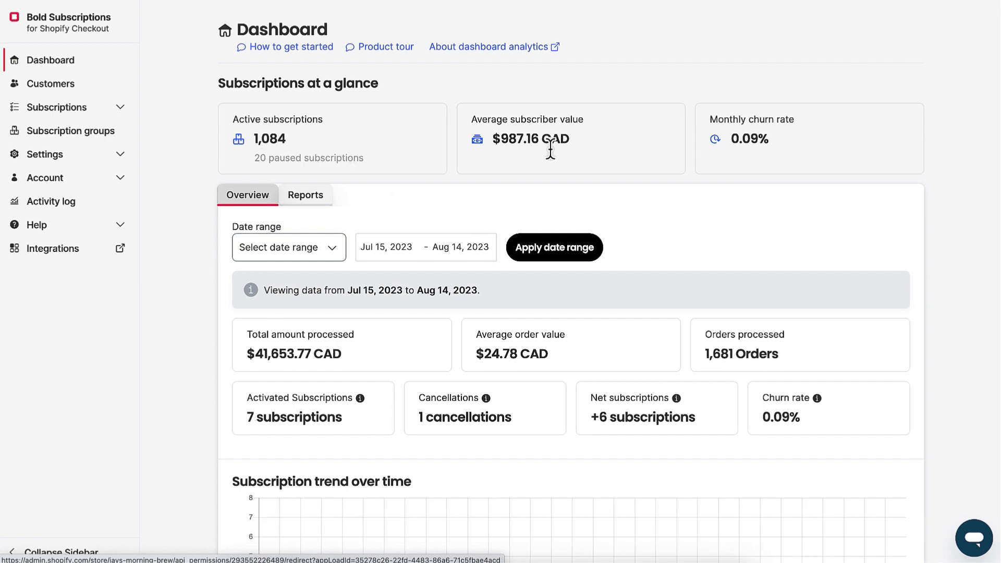
scroll(345, 189, "down", 3)
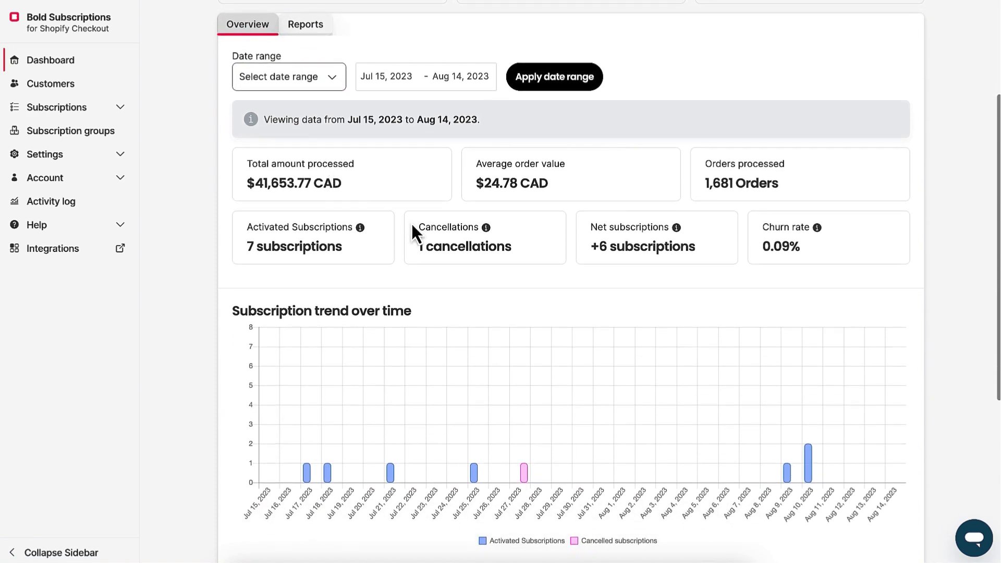
scroll(589, 253, "down", 1)
scroll(604, 251, "down", 5)
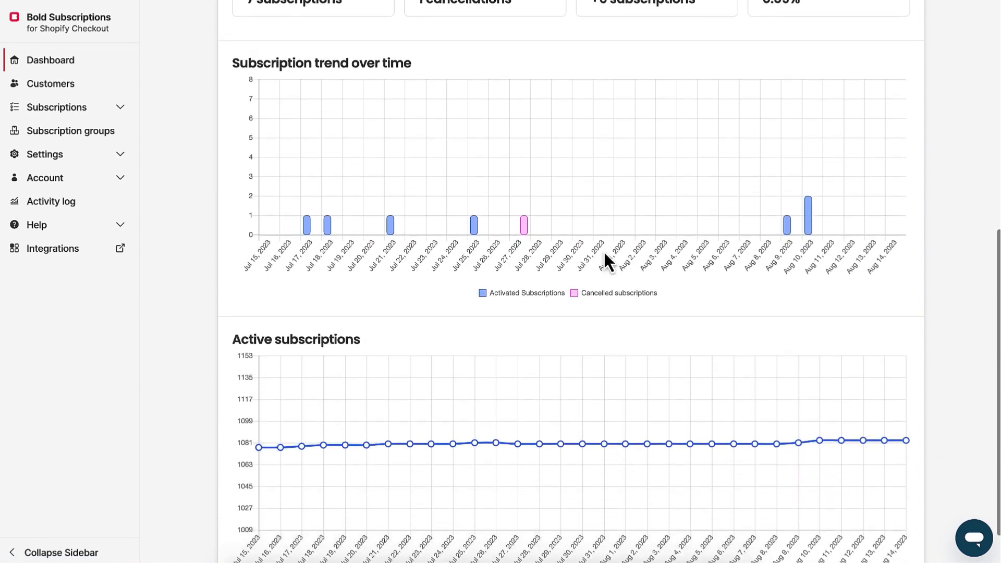
scroll(603, 251, "up", 7)
scroll(604, 251, "up", 2)
Examine the dashboard's general, historical and forecasting reports, briefly selecting and deselecting the All subscriptions and All customers reports.
left_click(305, 195)
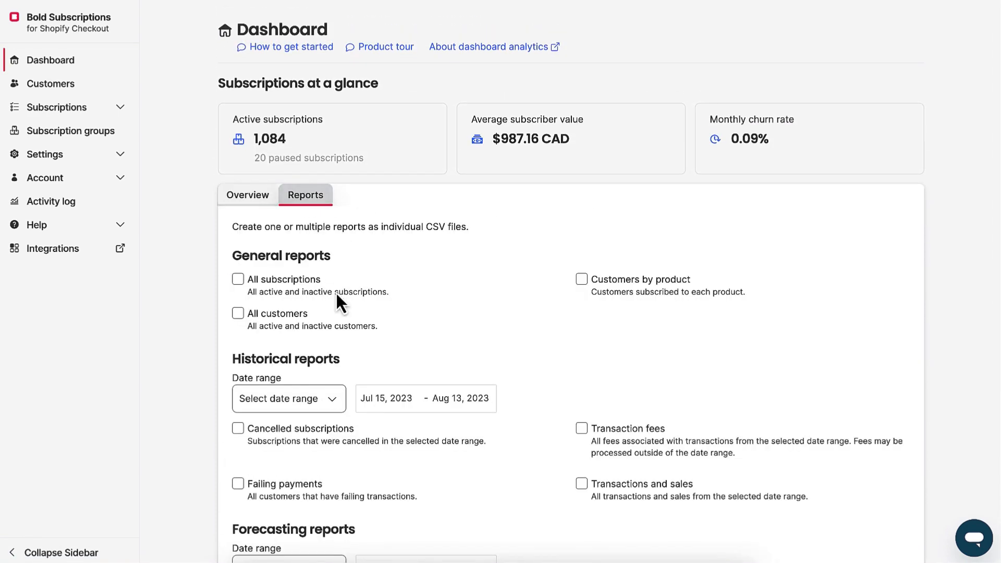
left_click(239, 280)
left_click(238, 314)
left_click(239, 280)
left_click(239, 314)
scroll(243, 320, "down", 1)
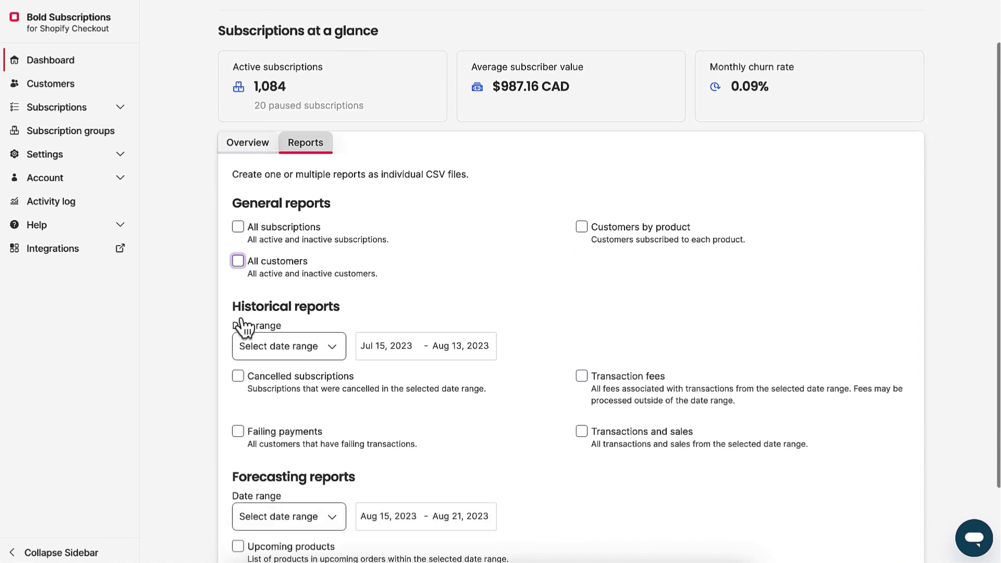
scroll(241, 325, "down", 2)
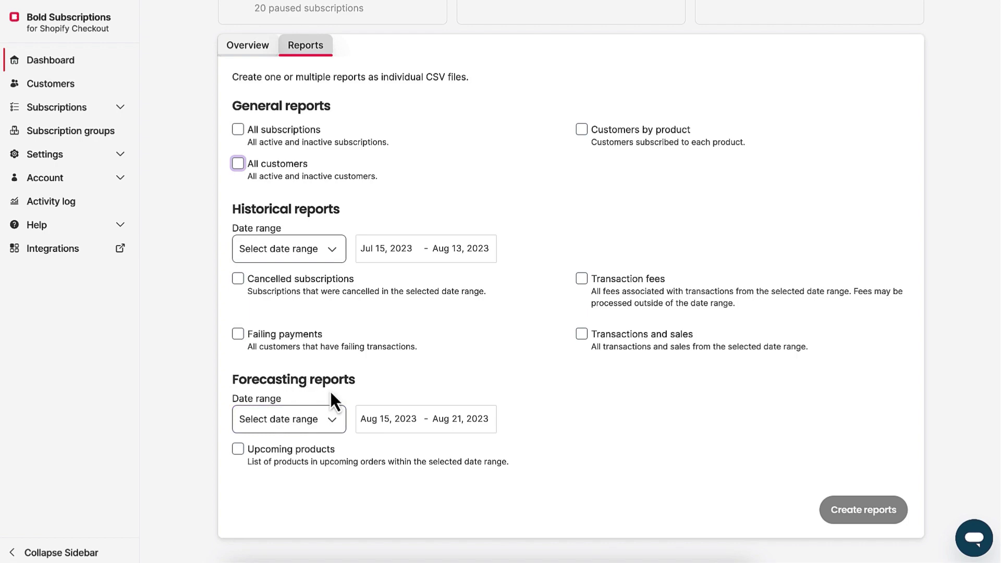
scroll(299, 453, "up", 3)
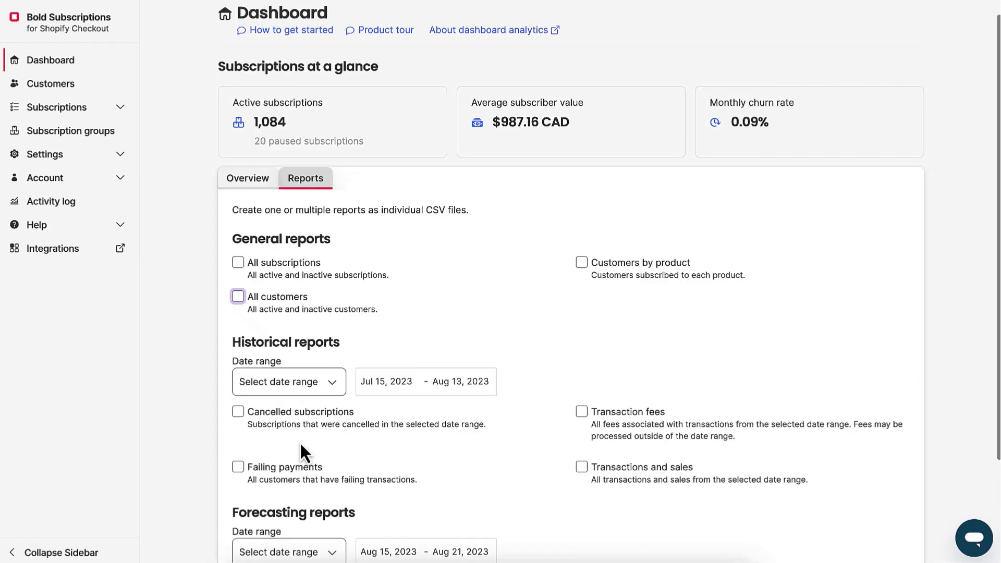
scroll(299, 442, "up", 1)
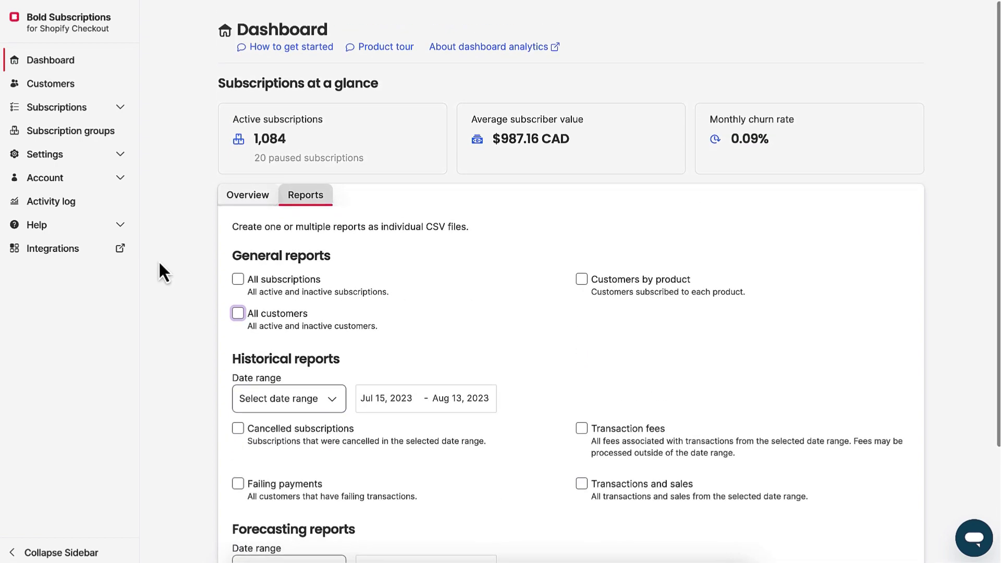
List all customers and review the subscription details of the first customer, covering the Bold Brewmaster Mug subscription.
left_click(59, 90)
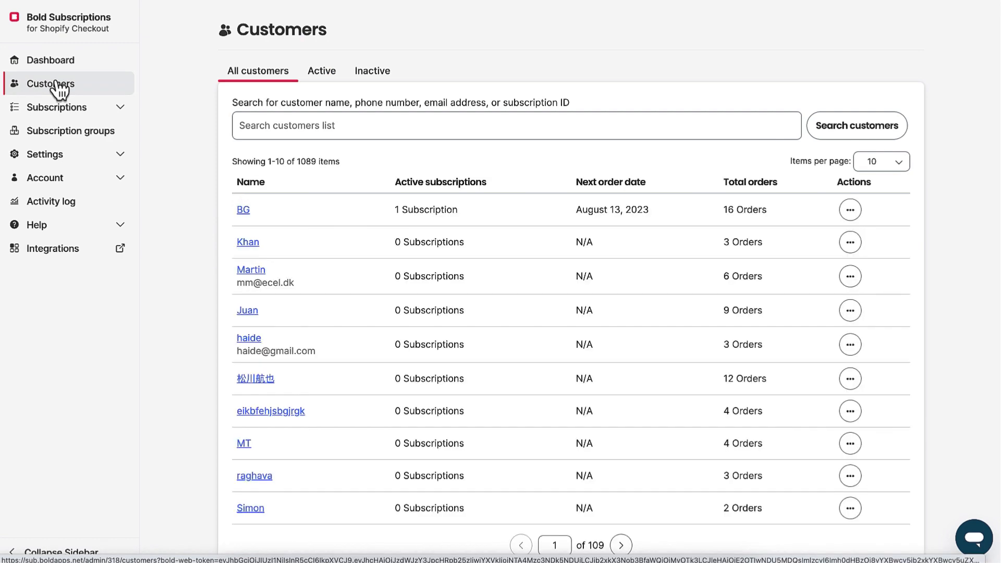
left_click(249, 211)
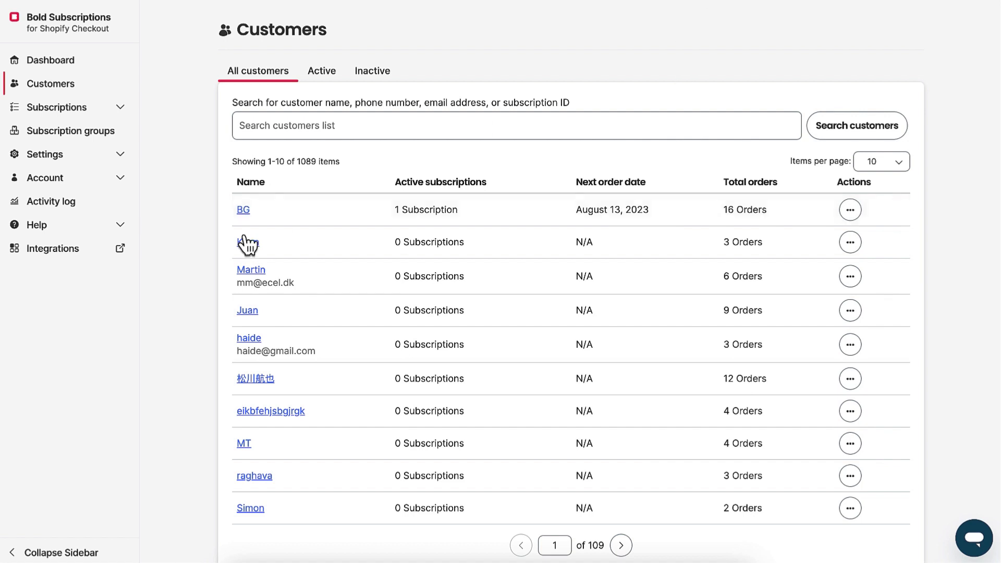
left_click(849, 210)
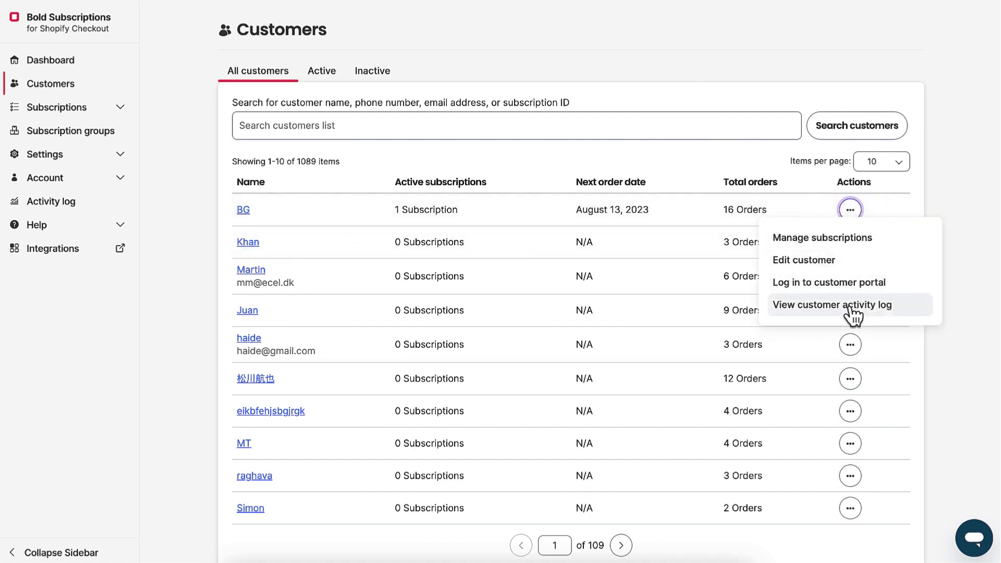
left_click(840, 238)
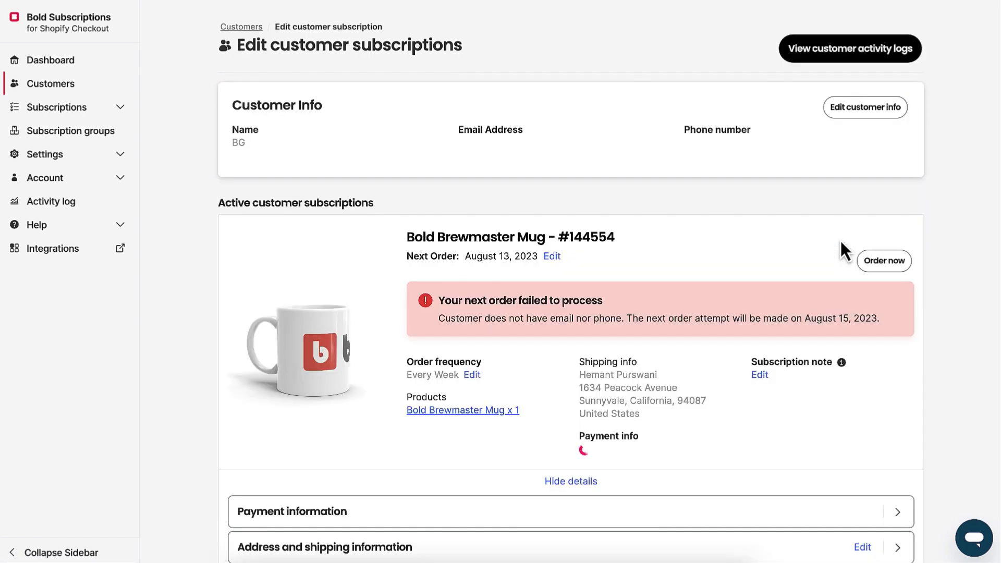
scroll(462, 280, "down", 1)
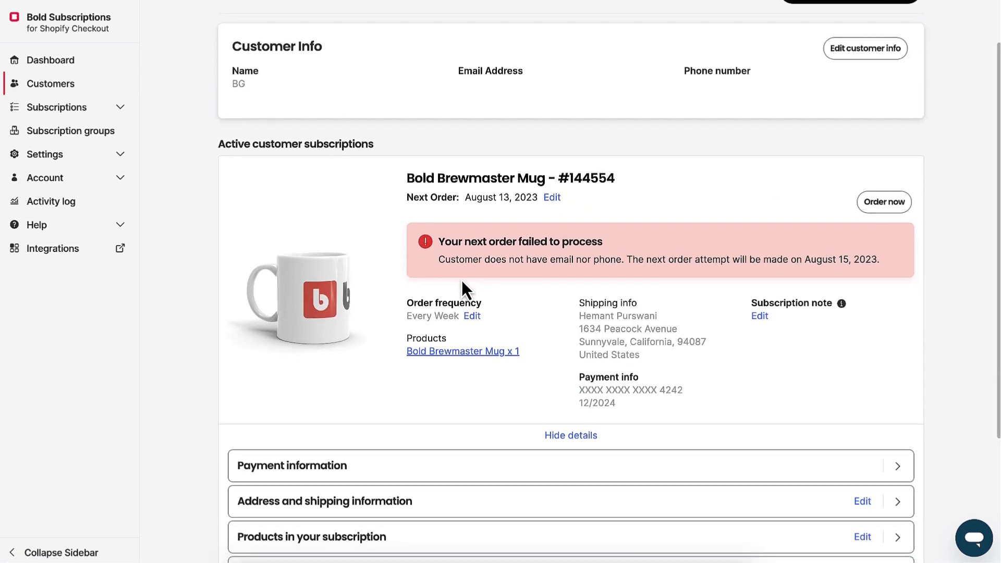
scroll(463, 287, "down", 2)
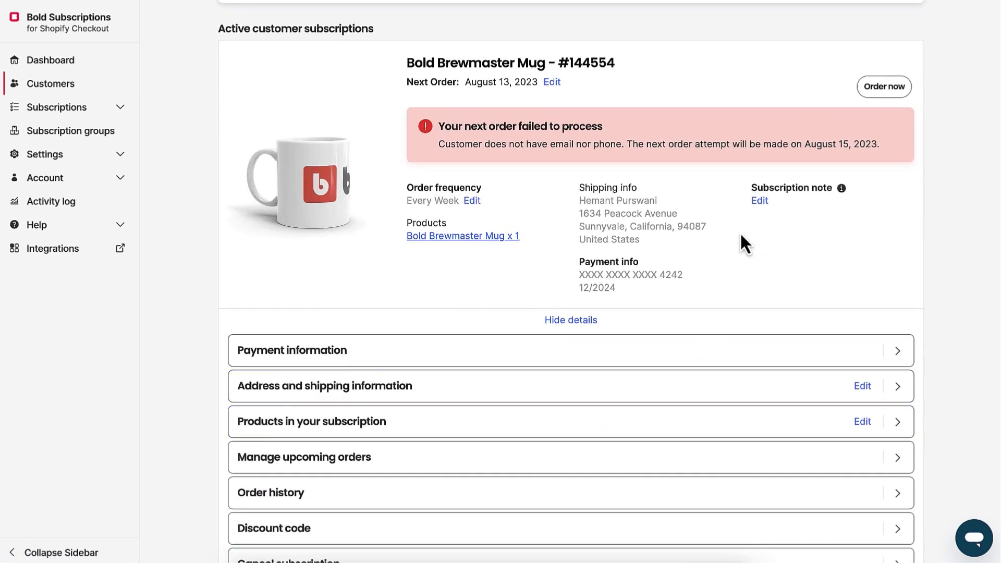
Open the Bold Brewmaster Mug subscription's note and order frequency for editing and leave without saving.
left_click(760, 201)
left_click(471, 202)
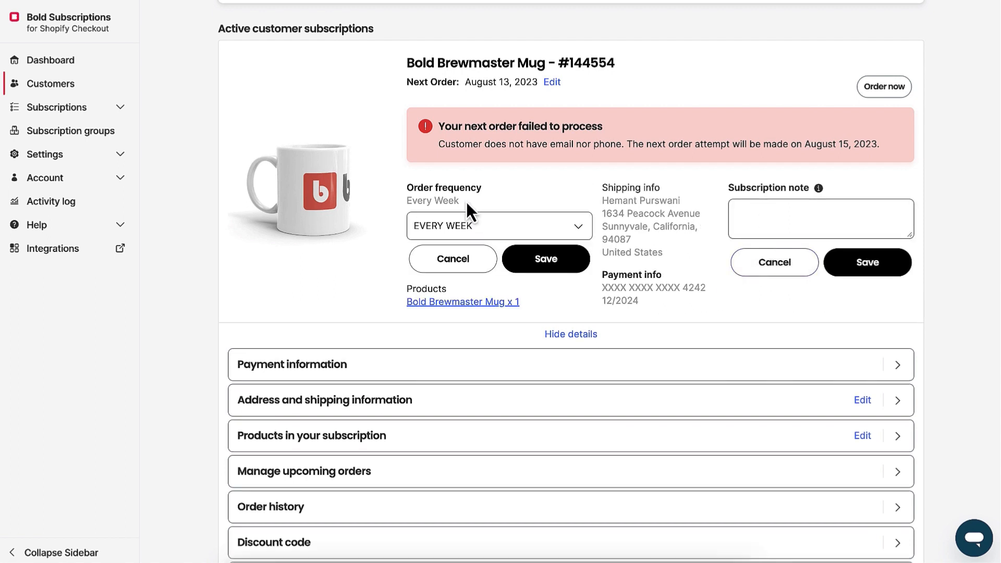
left_click(67, 92)
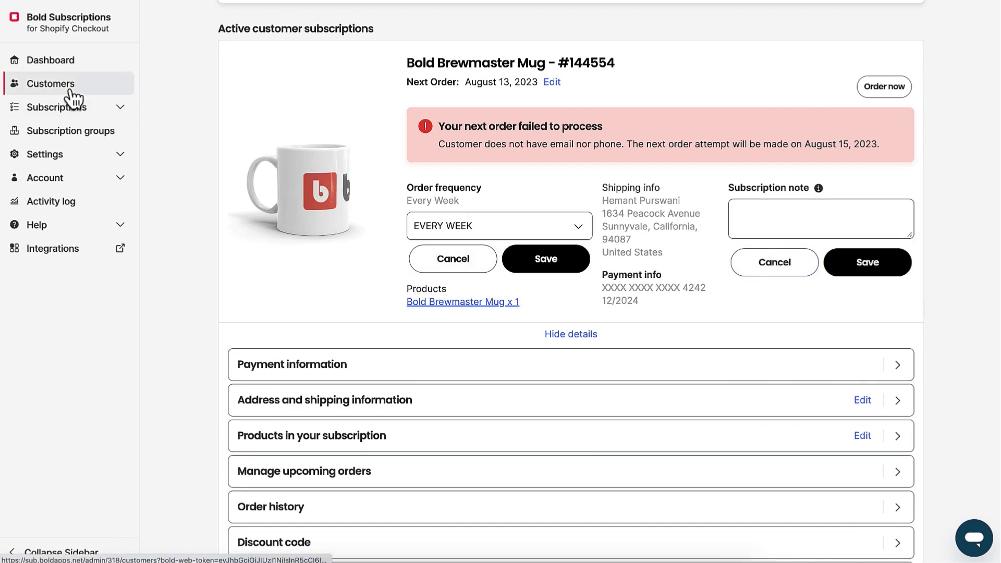
In the list of all subscriptions, check the first subscription's expanded summary and open its full details.
left_click(53, 112)
left_click(51, 135)
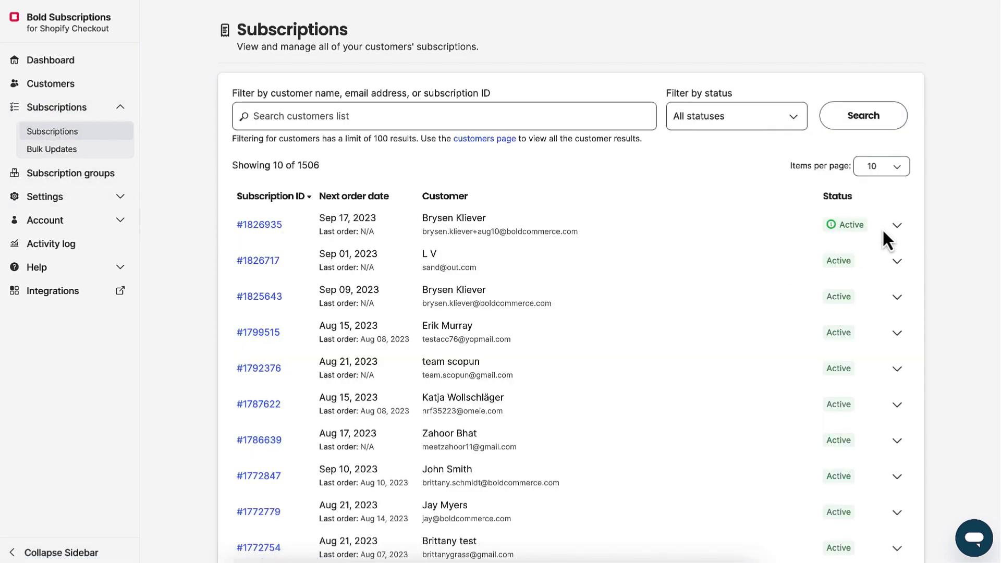
left_click(896, 226)
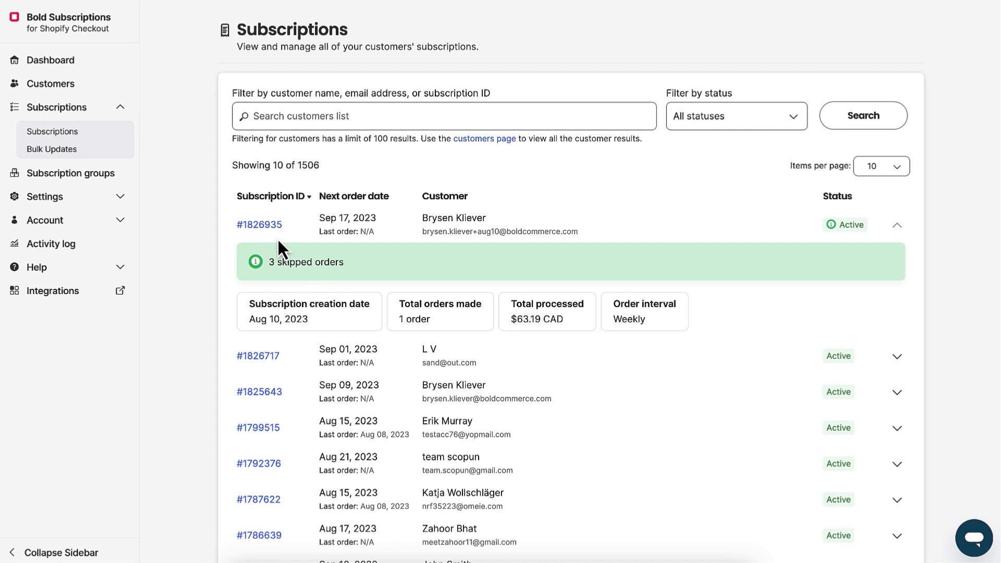
left_click(261, 225)
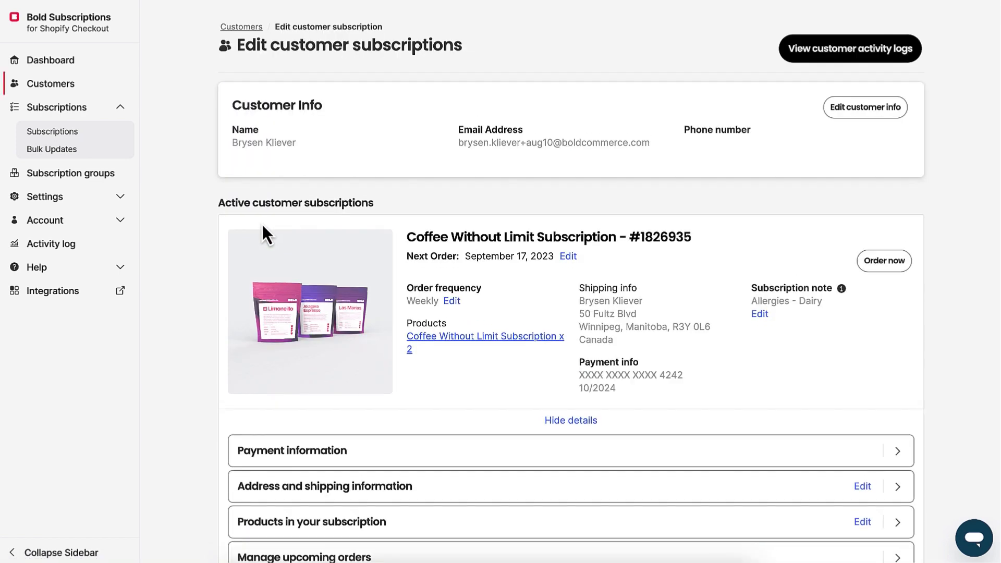
scroll(262, 225, "down", 2)
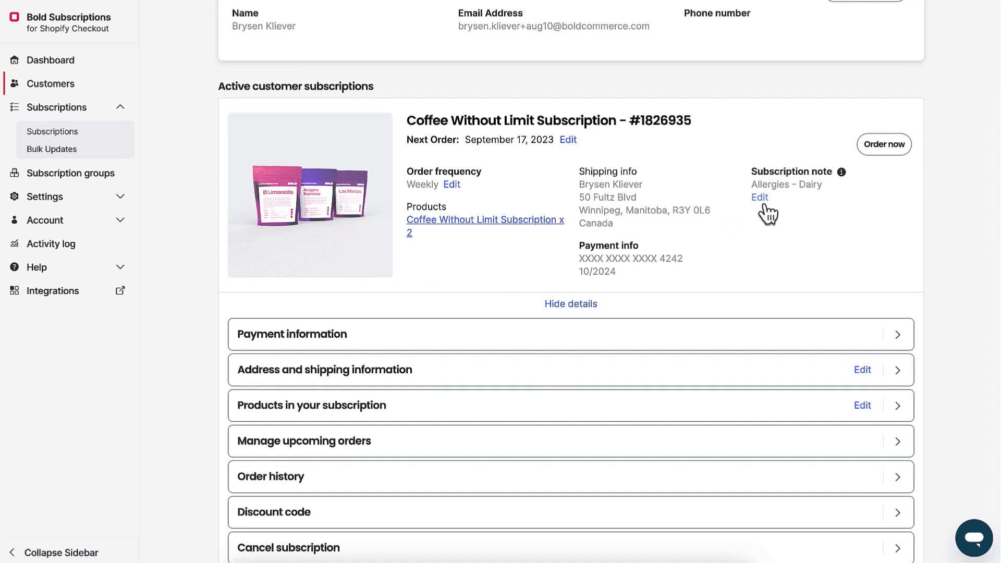
Check which order frequencies are available for the Coffee Without Limit Subscription.
left_click(451, 185)
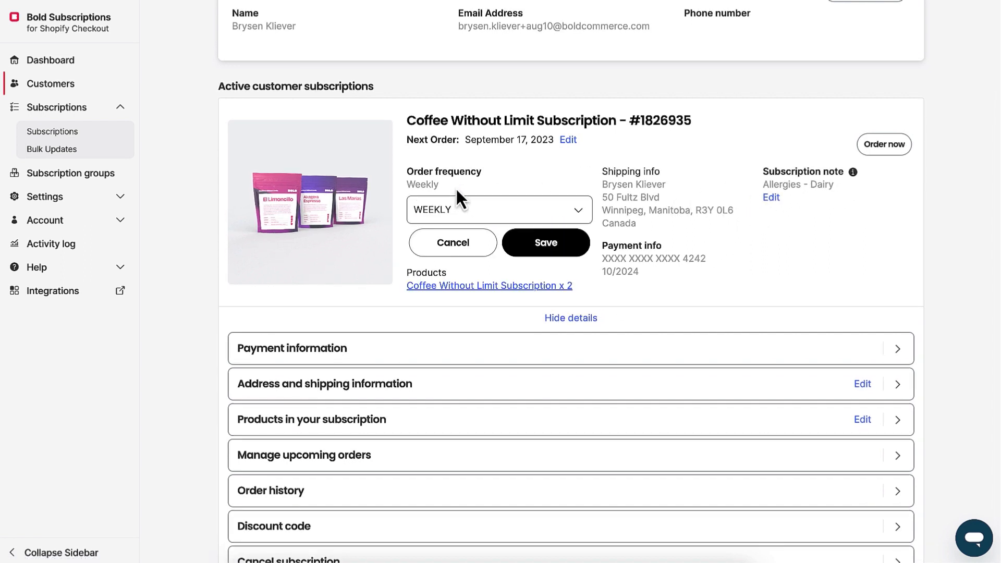
left_click(444, 218)
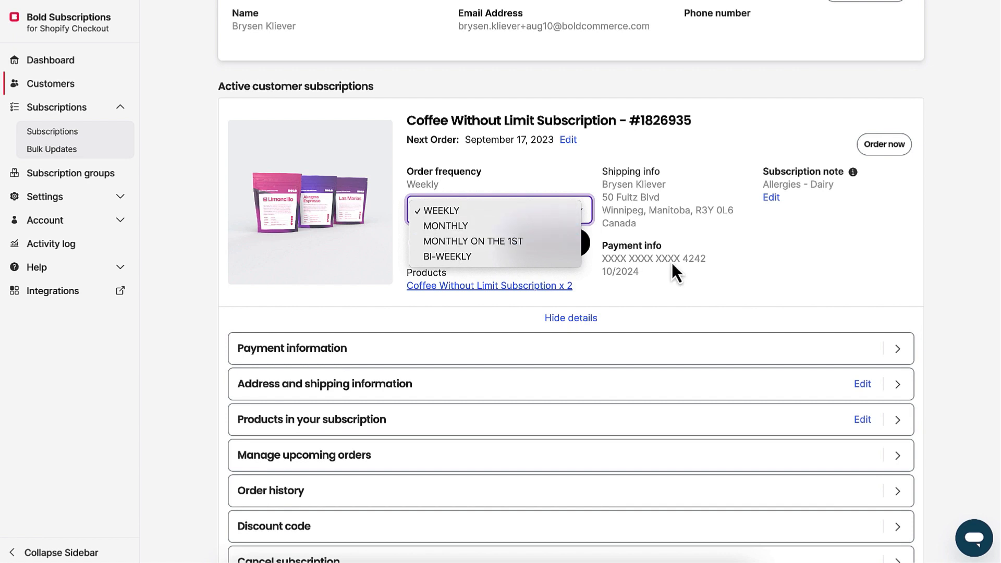
left_click(485, 365)
Examine the Coffee Without Limit Subscription's payment information and its address and shipping information.
scroll(547, 345, "down", 1)
double_click(547, 345)
left_click(547, 349)
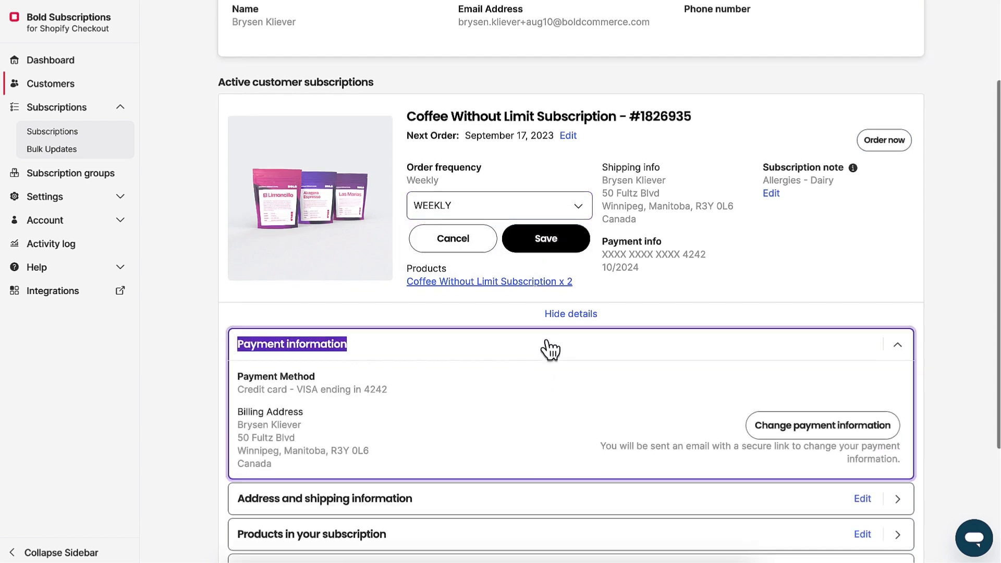
scroll(547, 350, "down", 3)
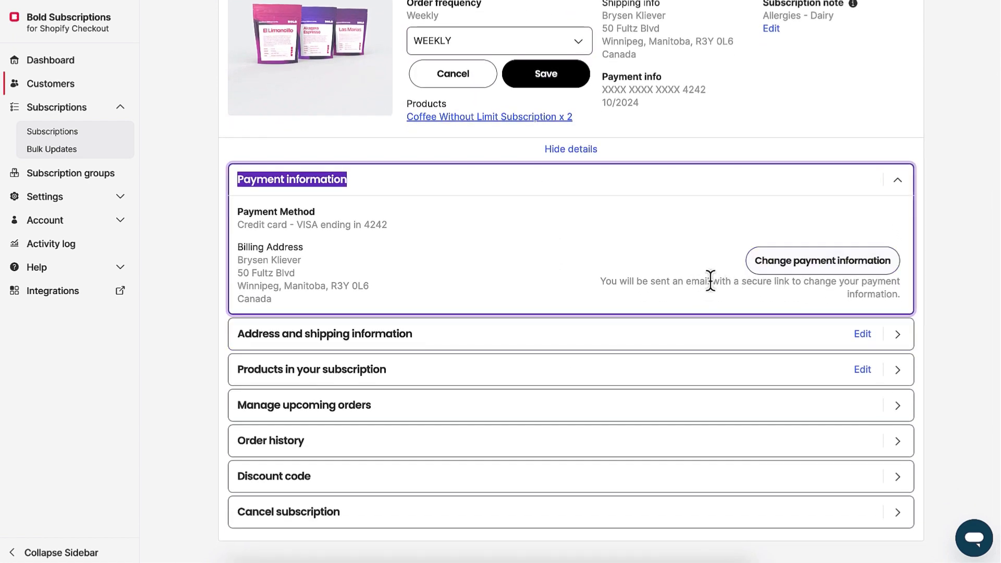
left_click_drag(601, 283, 867, 300)
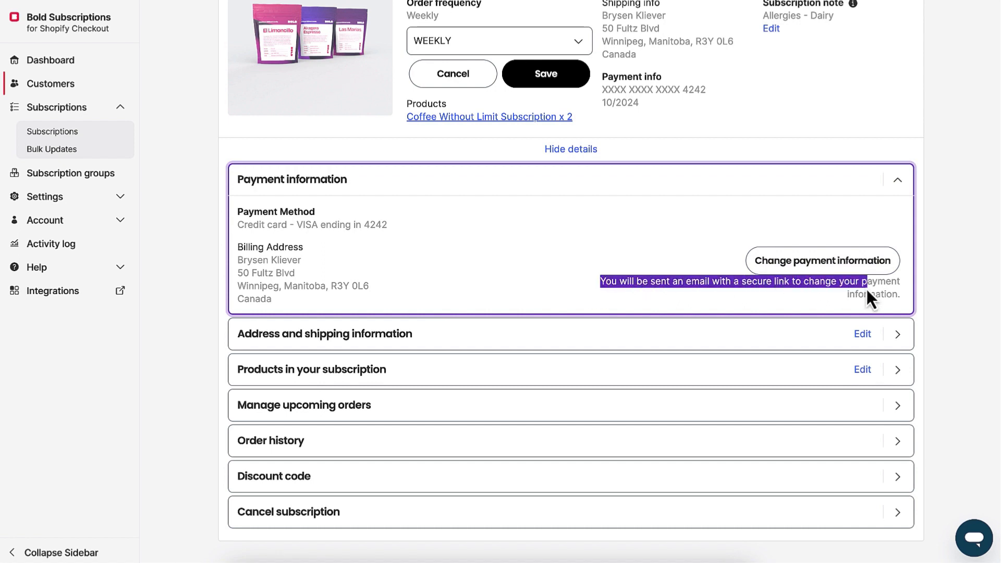
scroll(458, 297, "down", 1)
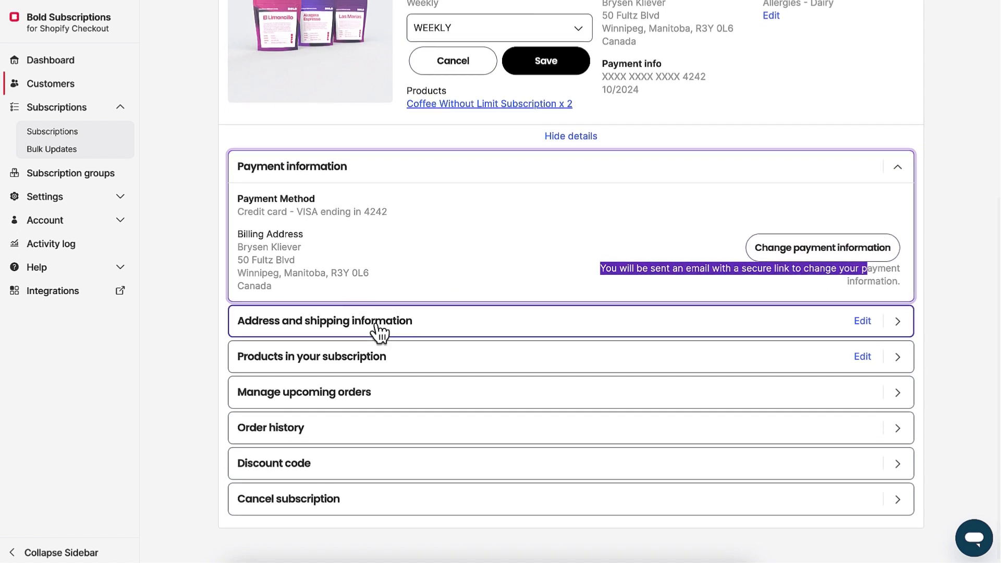
left_click(378, 327)
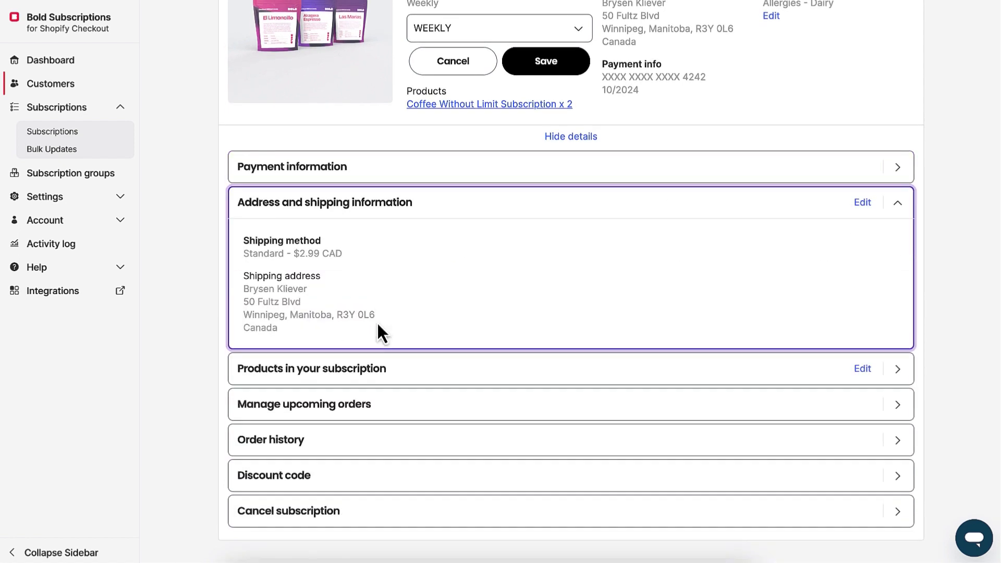
Open the subscription's products for editing, view the catalogue of products that can be added, and leave it without adding any.
left_click(333, 371)
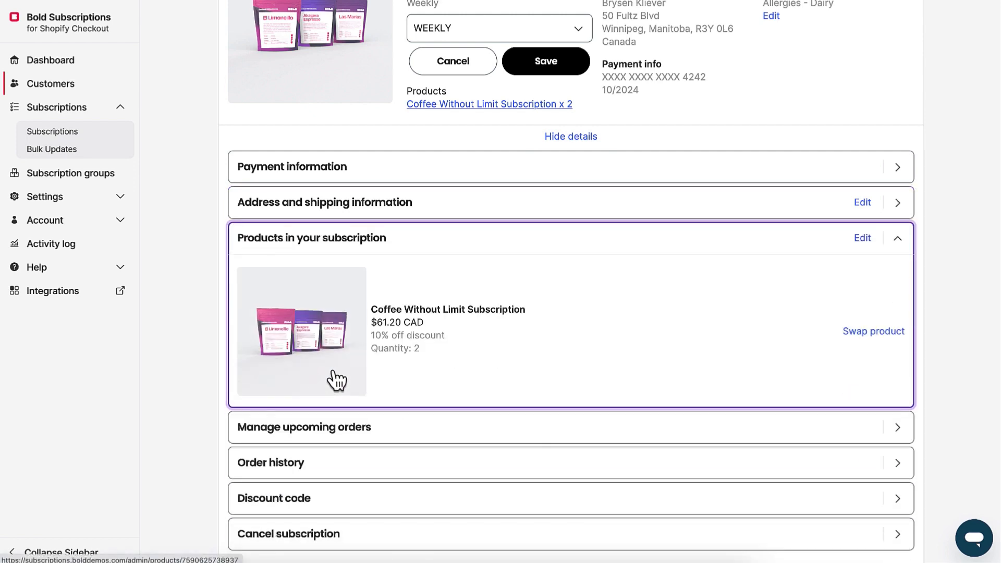
left_click(874, 241)
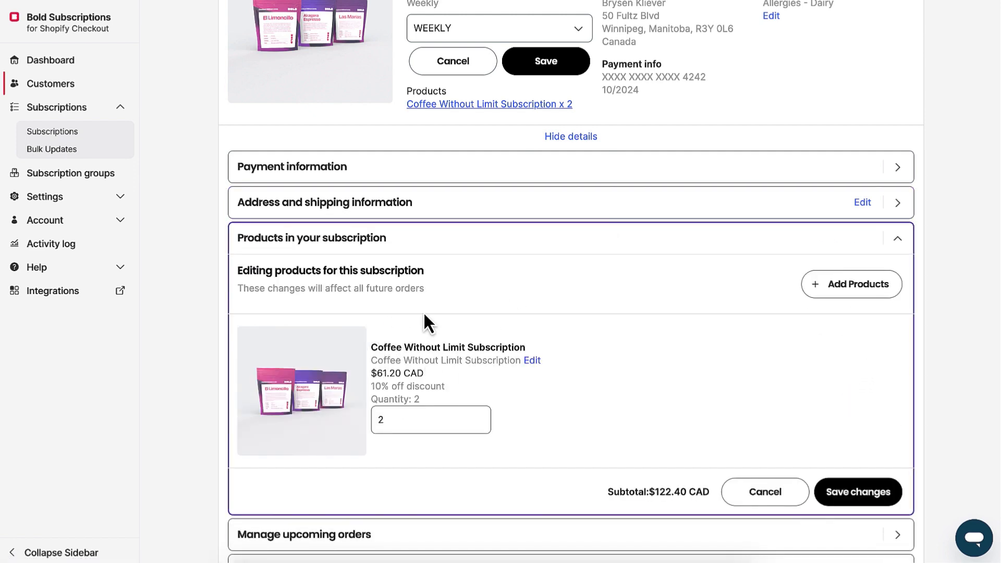
left_click(870, 287)
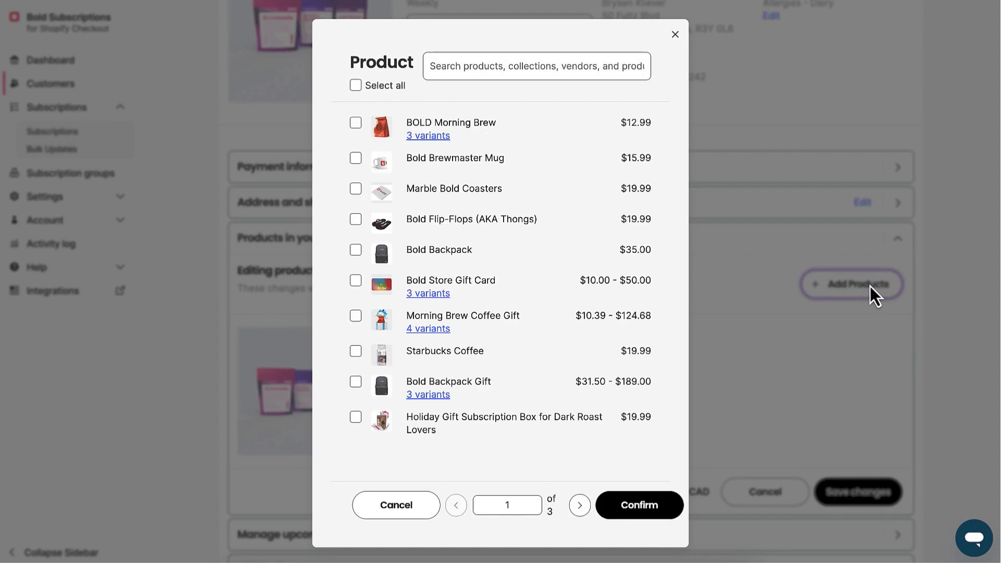
left_click(383, 509)
Examine the Coffee Without Limit Subscription's upcoming orders and its discount code section.
scroll(379, 470, "down", 3)
left_click(349, 389)
scroll(349, 389, "down", 8)
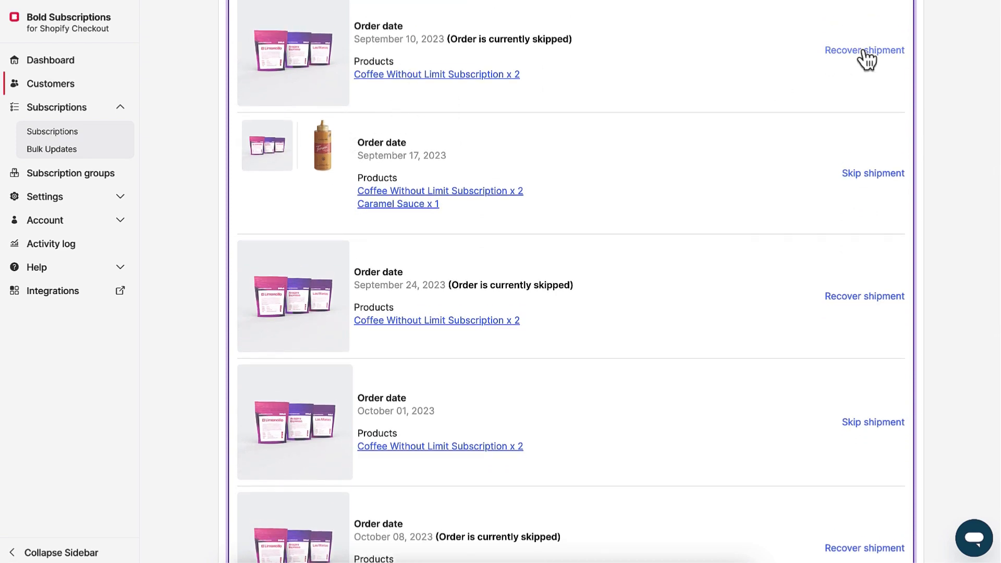
scroll(445, 103, "up", 3)
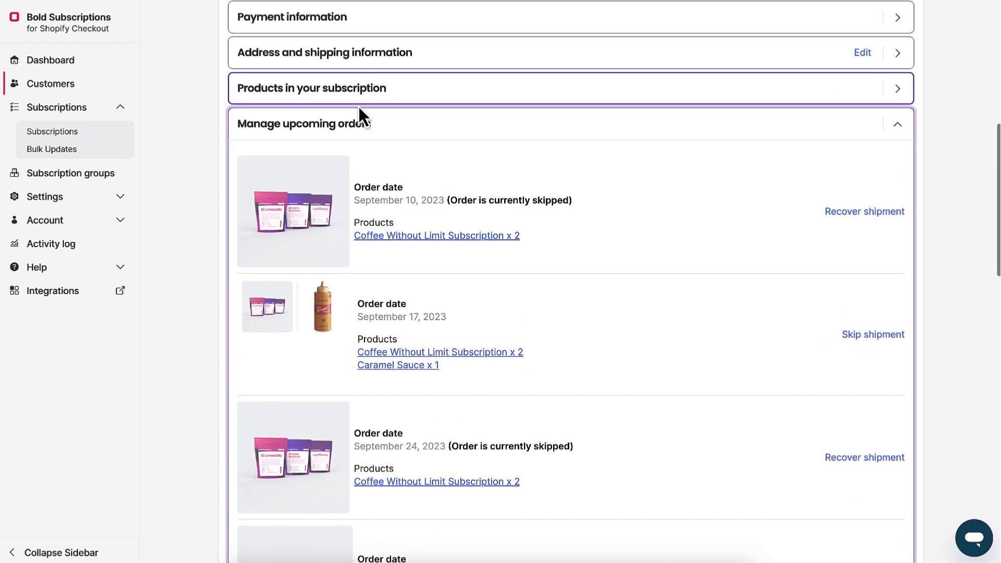
left_click(358, 125)
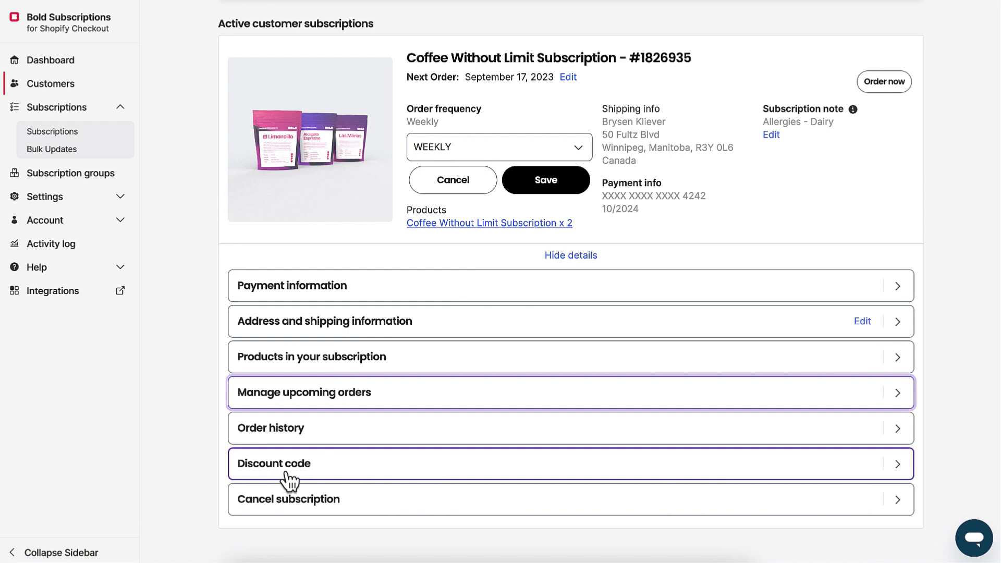
left_click(289, 479)
left_click(313, 440)
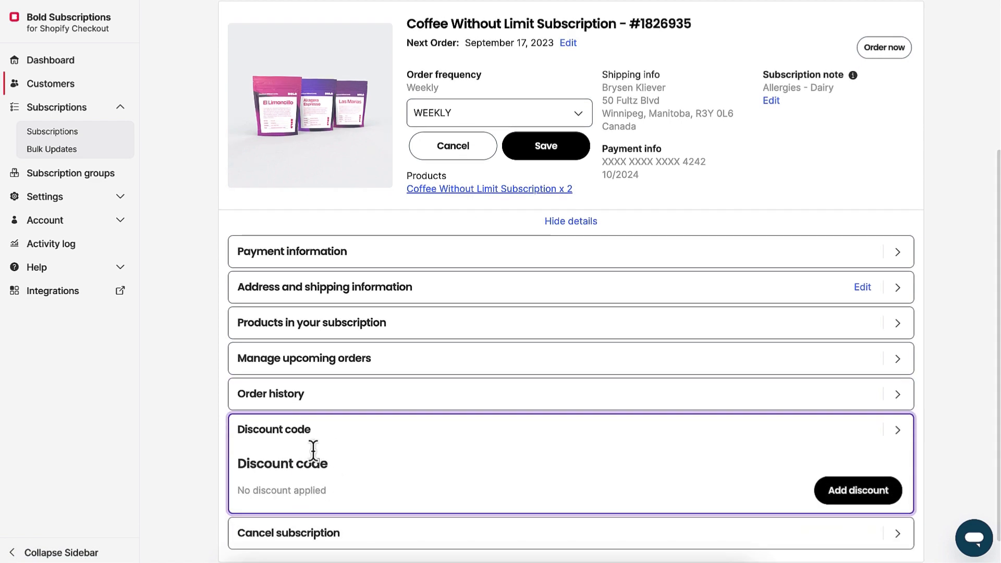
Start a bulk update of type Price and select BOLD Morning Brew as its product.
left_click(52, 150)
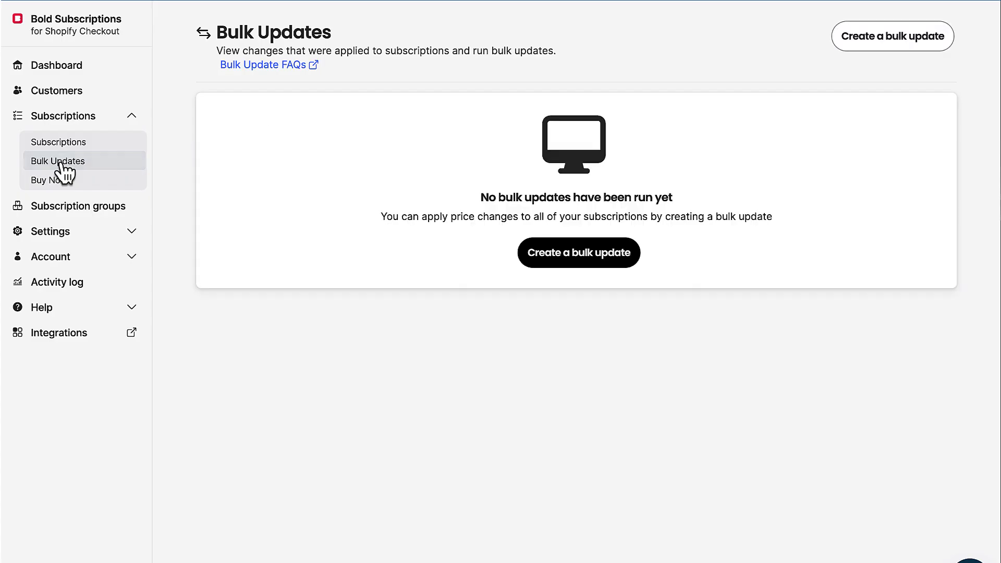
left_click(574, 260)
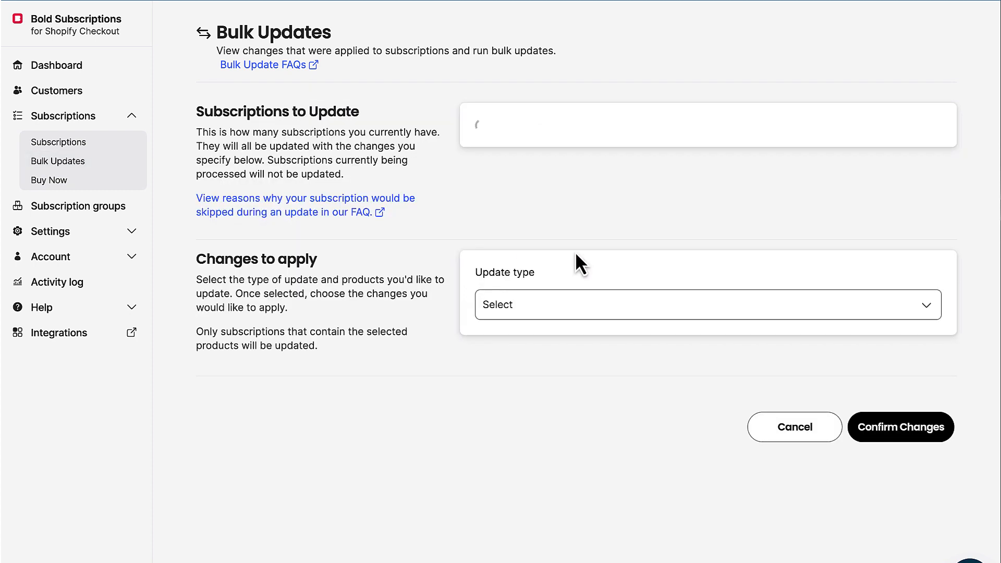
left_click(559, 304)
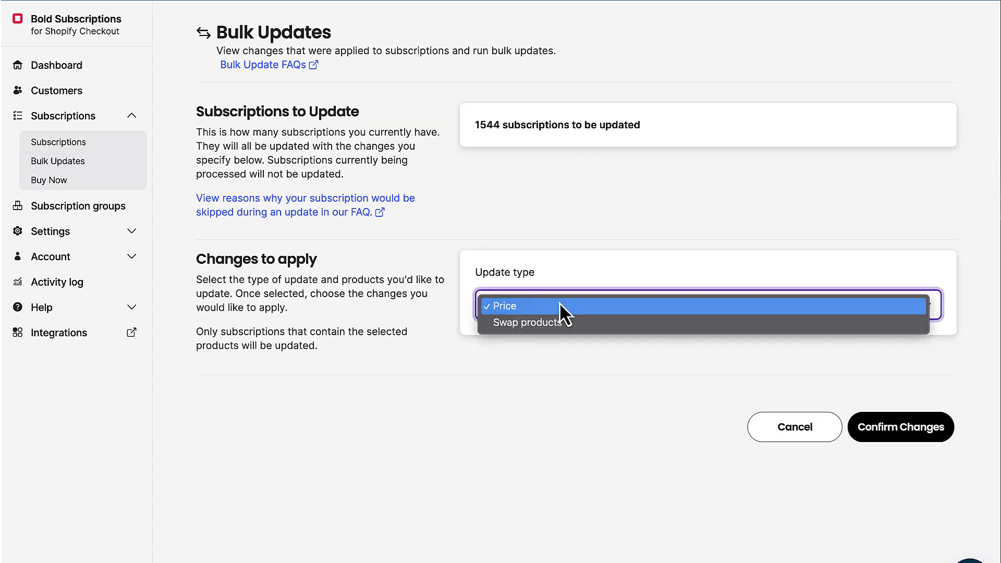
left_click(526, 309)
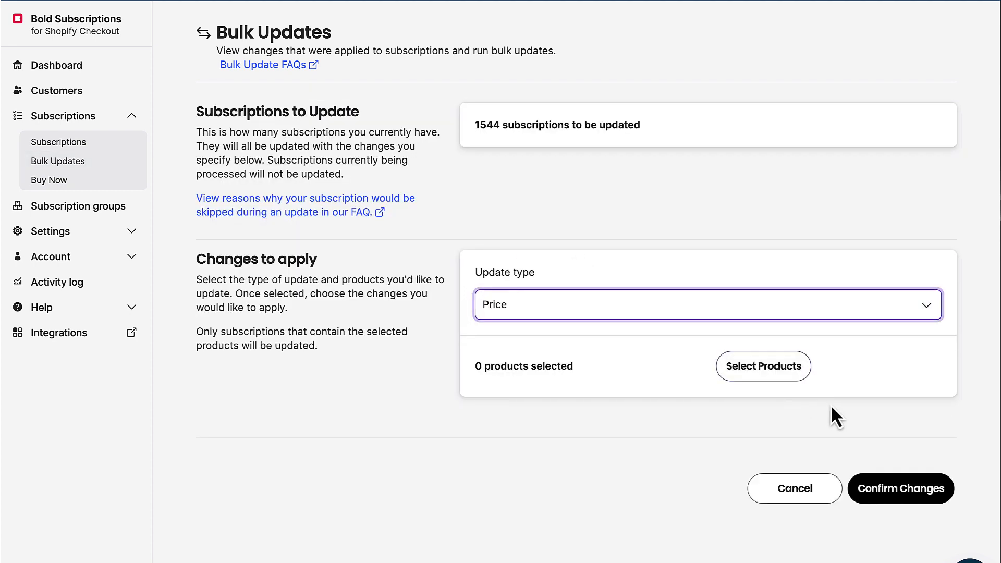
left_click(769, 373)
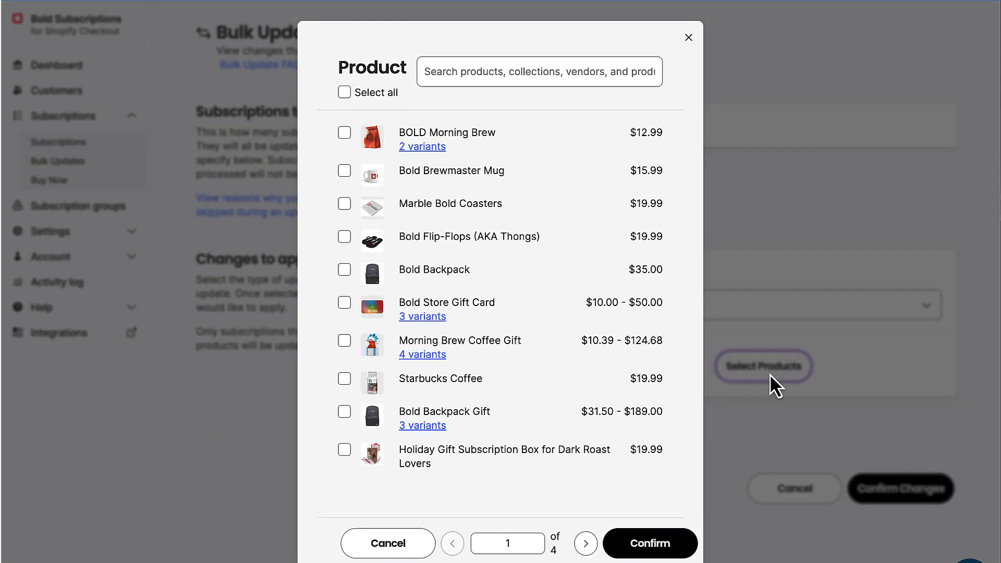
left_click(342, 136)
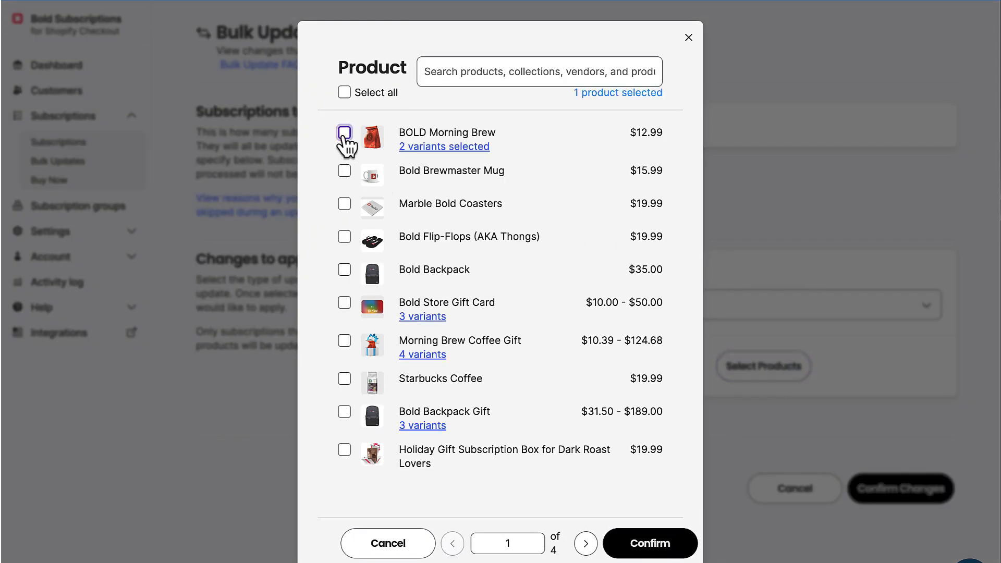
left_click(642, 540)
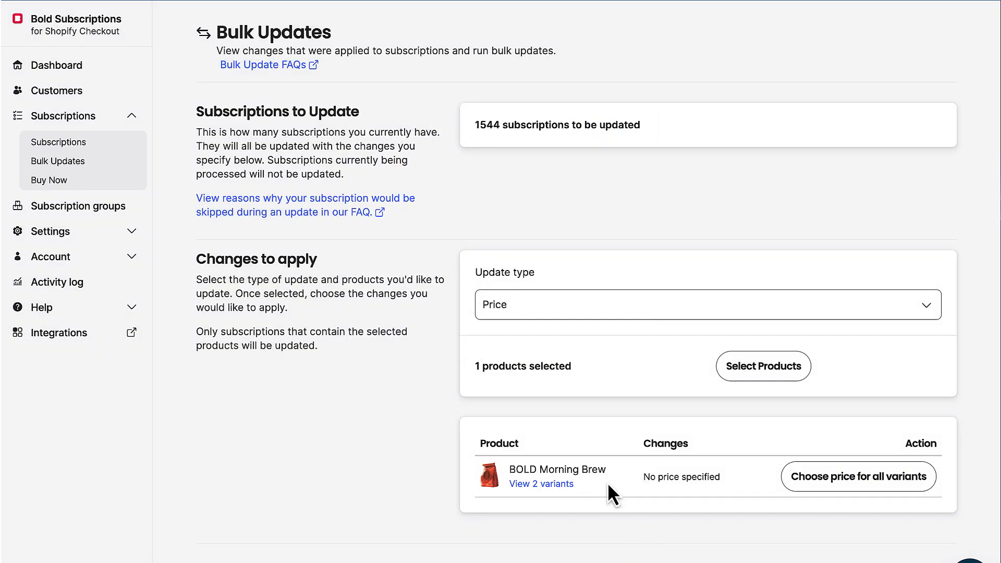
Try a base price of $19.99 CAD with a new 10% discount for all BOLD Morning Brew variants, and discard it.
scroll(616, 408, "down", 1)
left_click(833, 440)
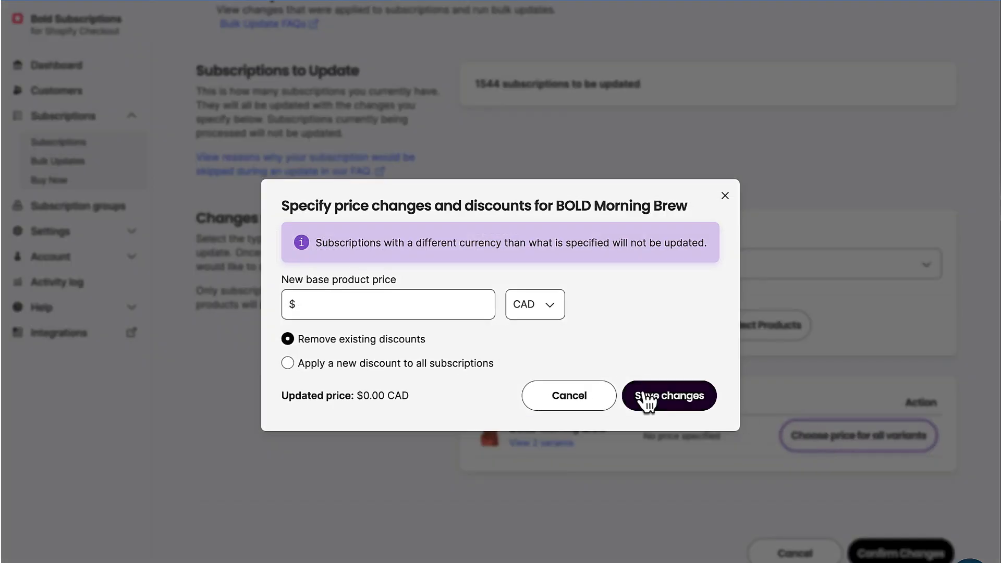
left_click(402, 317)
type("19.99")
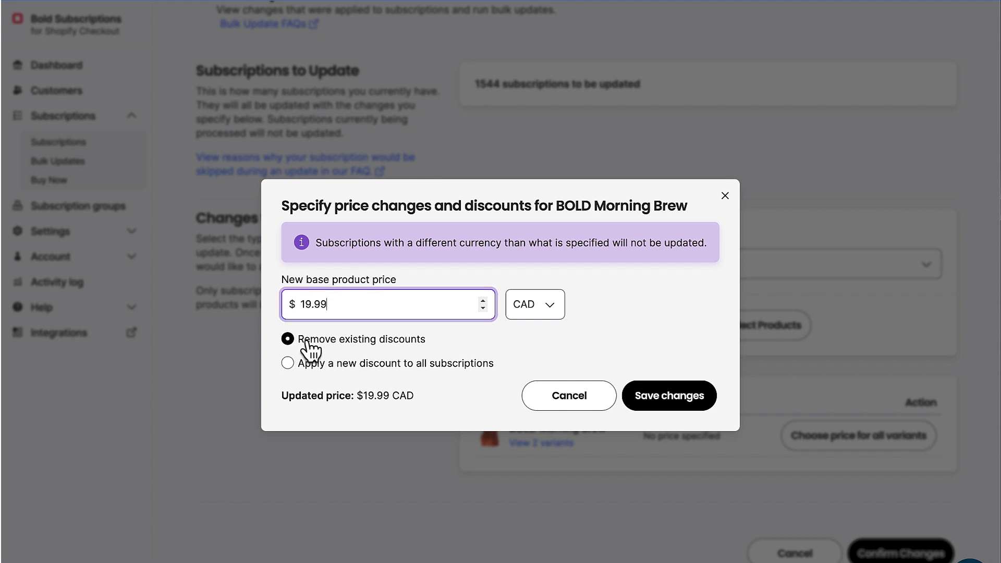
left_click(287, 363)
left_click(324, 376)
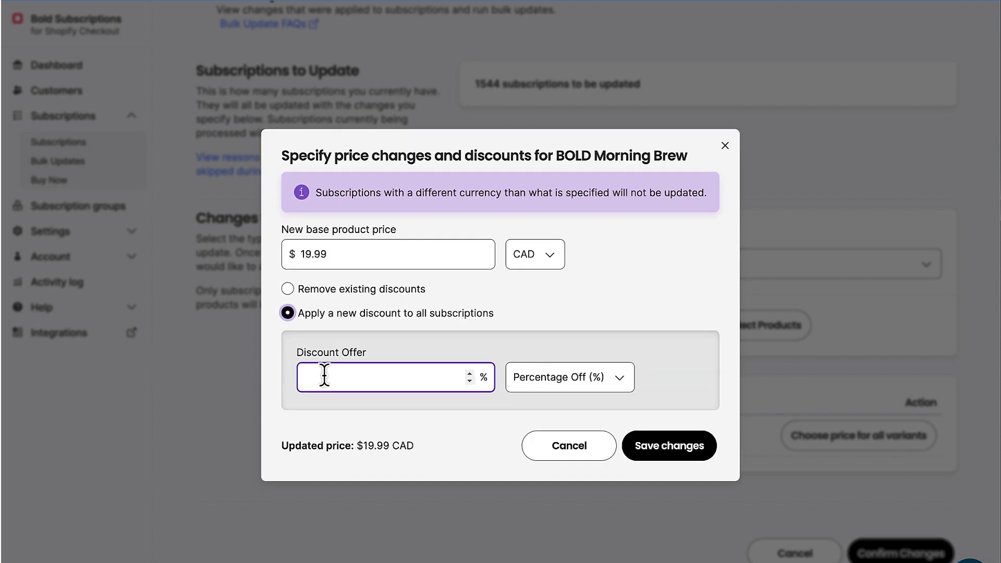
type("10")
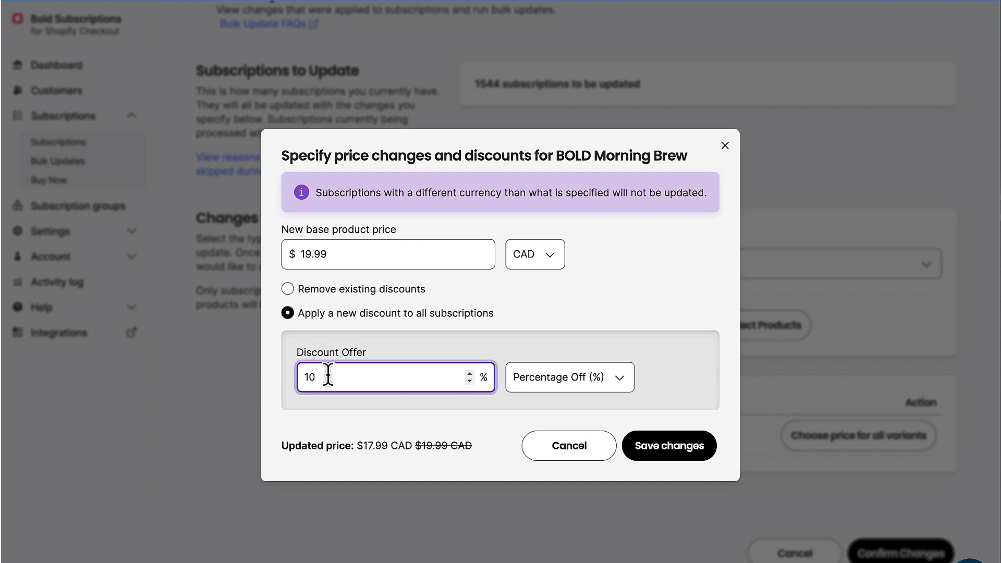
left_click(540, 383)
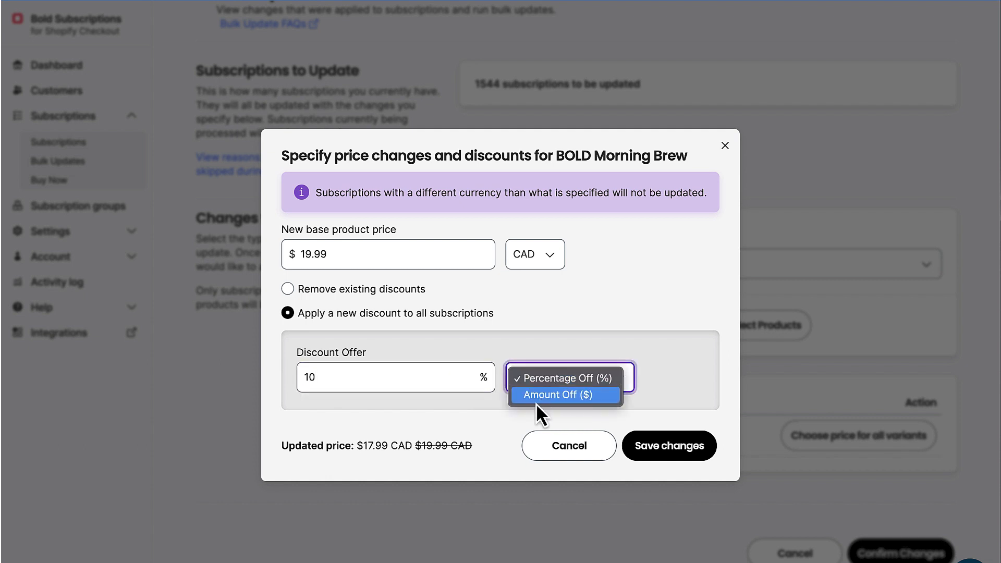
left_click(553, 448)
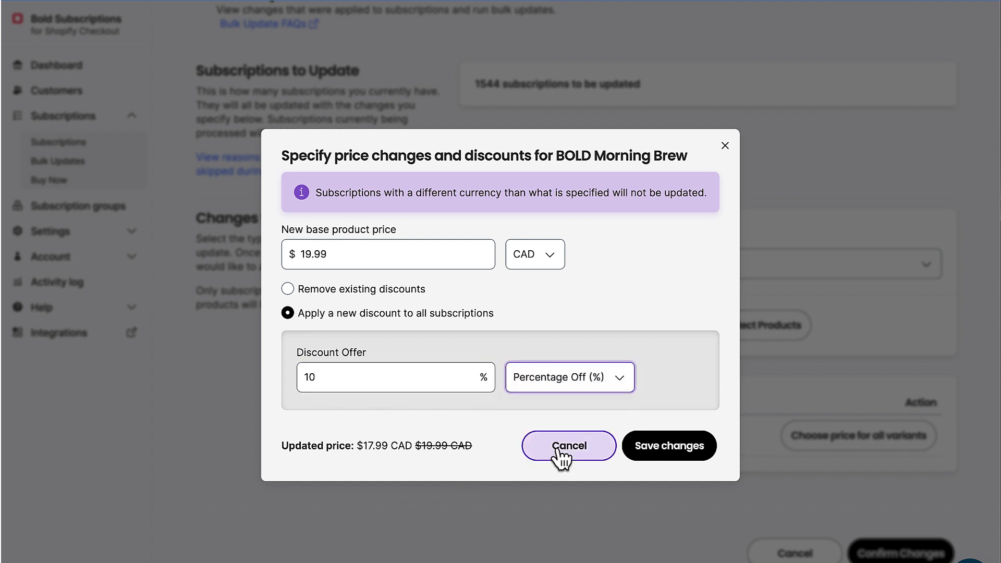
left_click(554, 449)
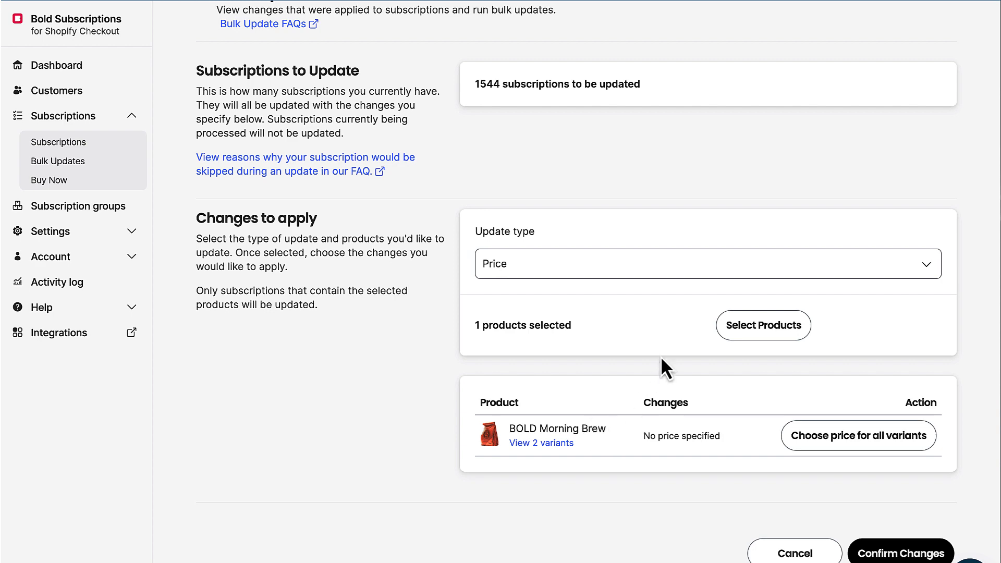
Switch the bulk update type to Swap products and confirm BOLD Morning Brew as the product being swapped.
left_click(632, 264)
left_click(626, 285)
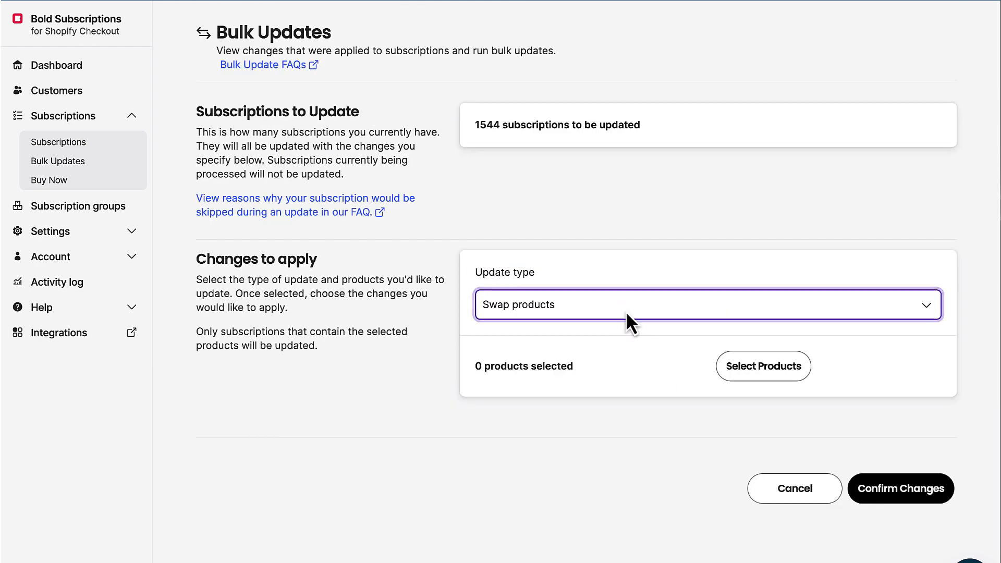
left_click(746, 371)
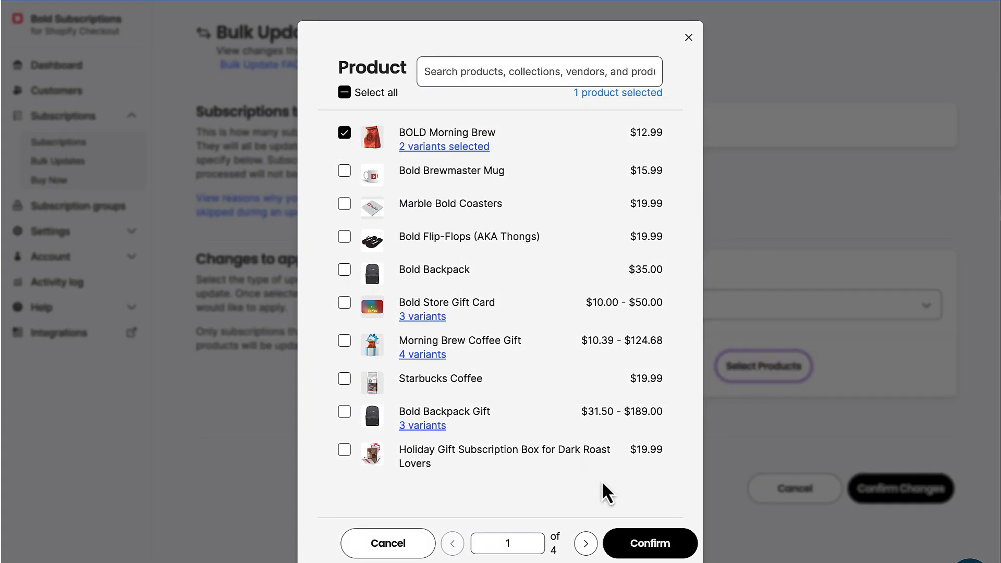
left_click(648, 543)
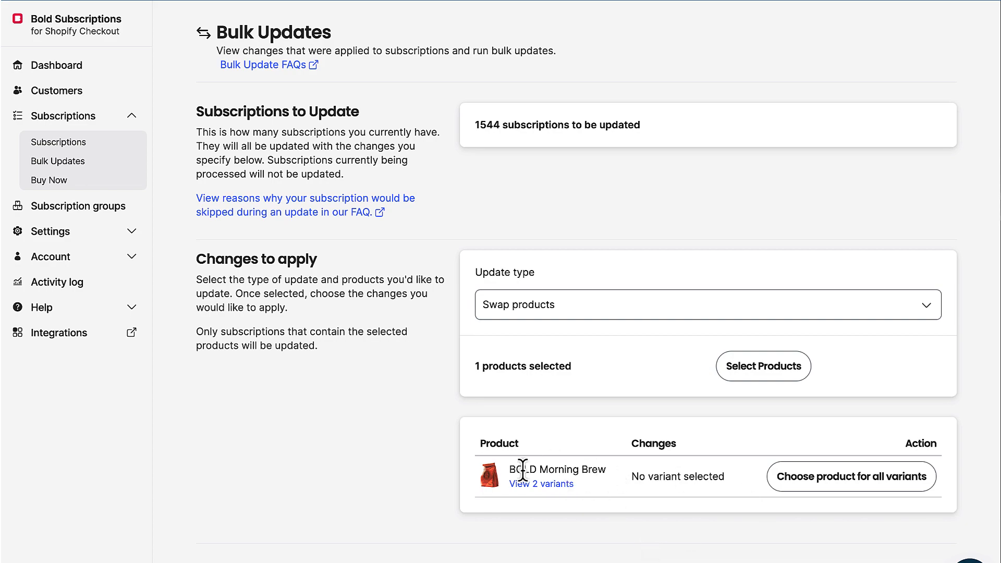
Choose Akagera Espresso as the replacement for all BOLD Morning Brew variants.
left_click(812, 475)
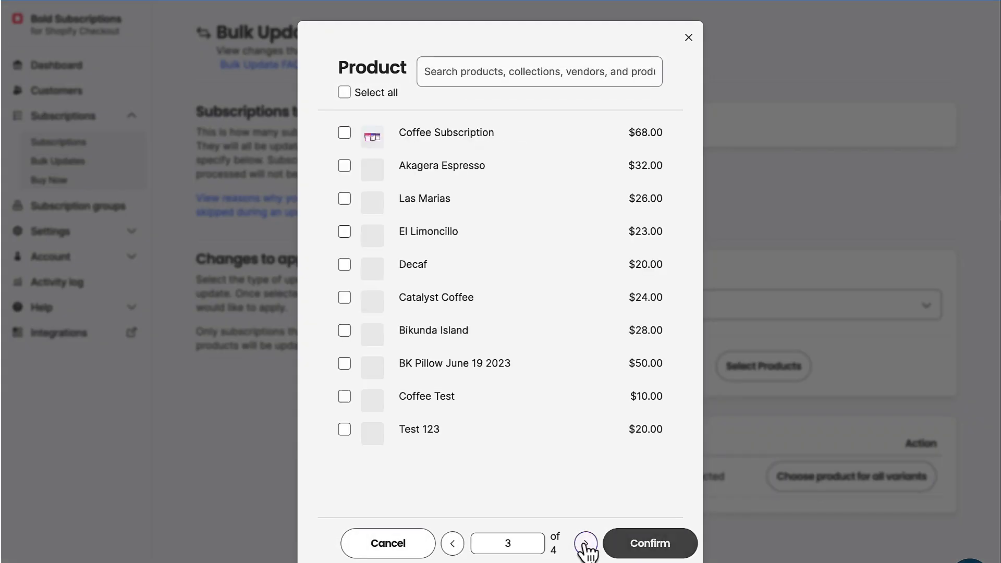
left_click(342, 169)
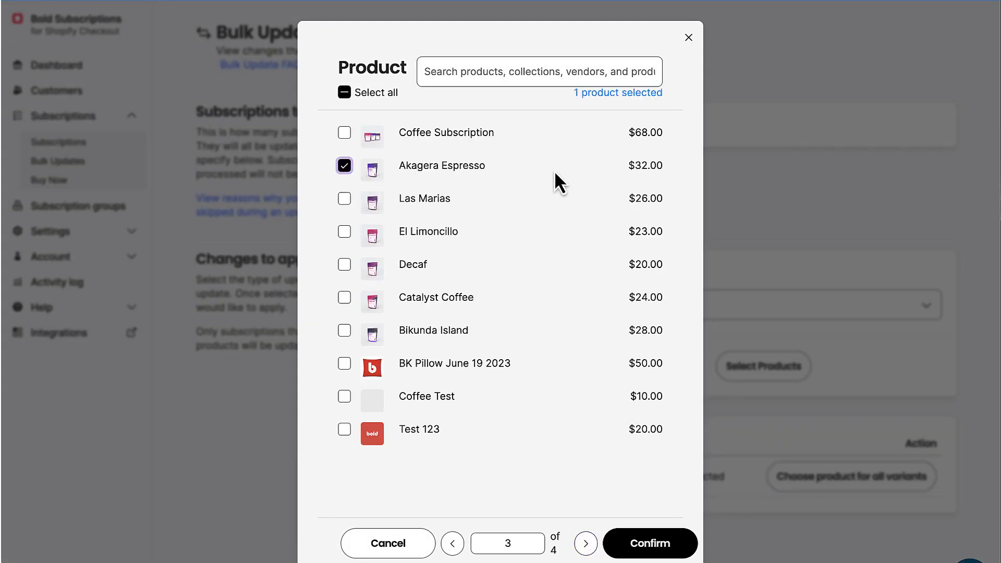
left_click(658, 548)
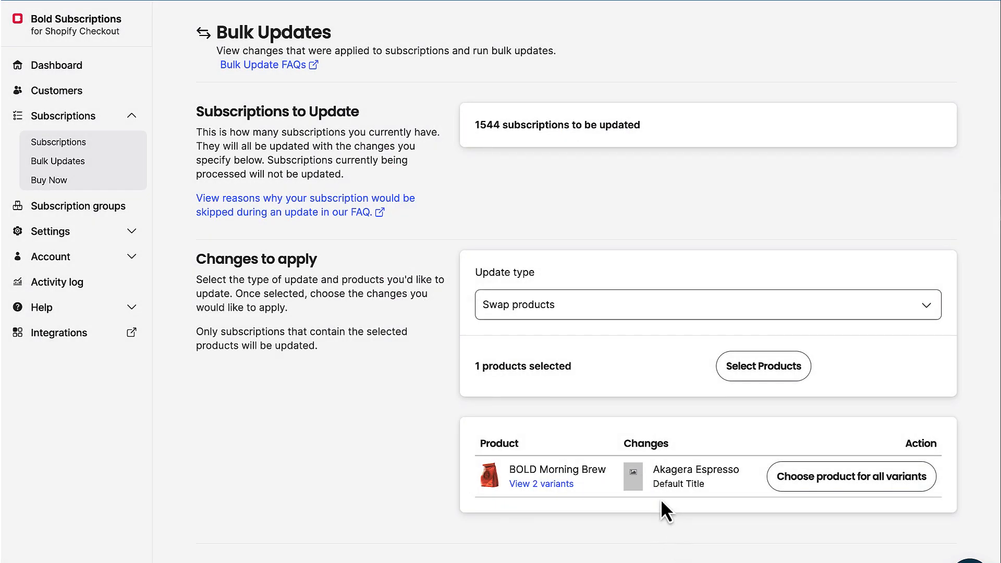
Open the Buy Now link creator and select Akagera Espresso as the product for the checkout URL.
left_click(60, 183)
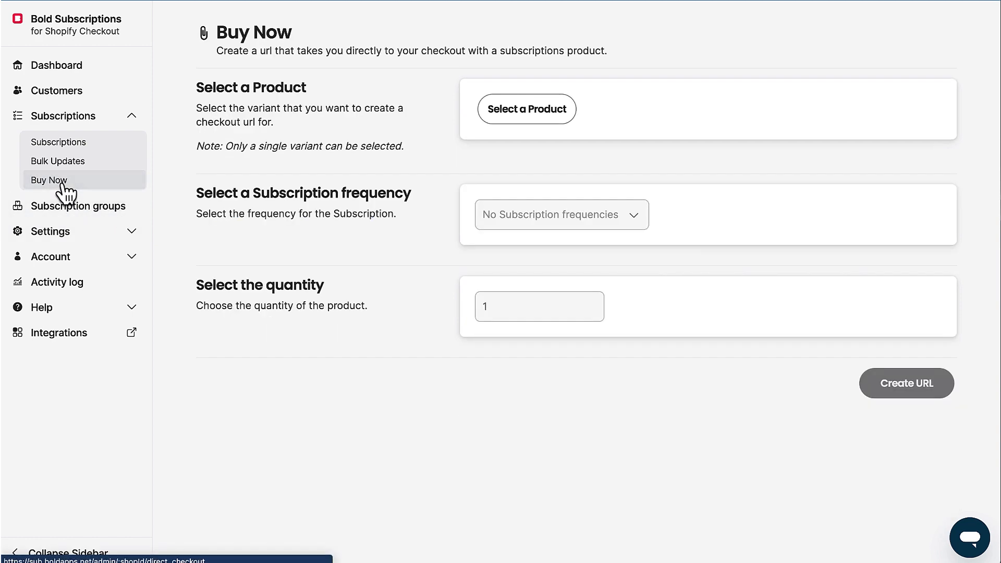
left_click(528, 116)
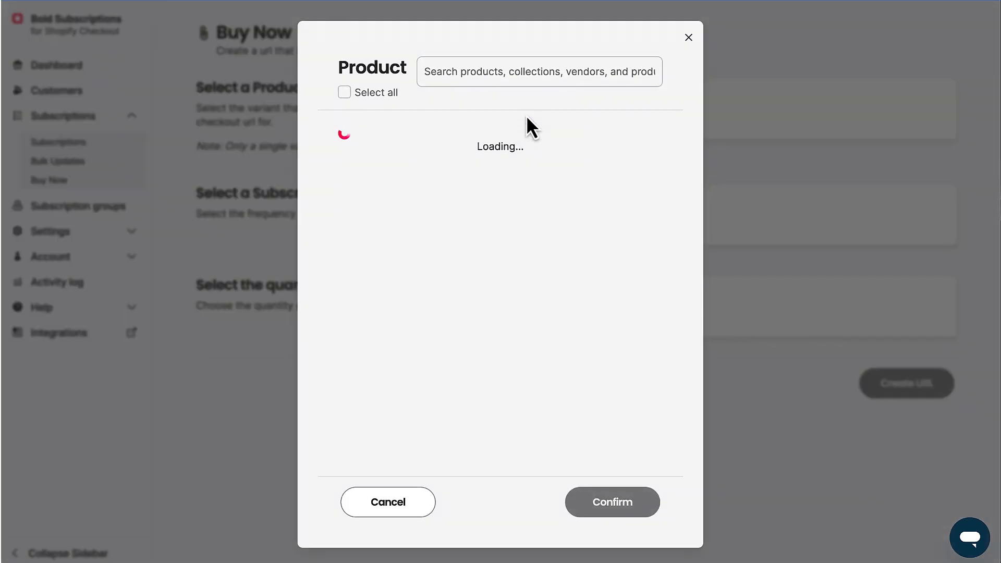
left_click(343, 168)
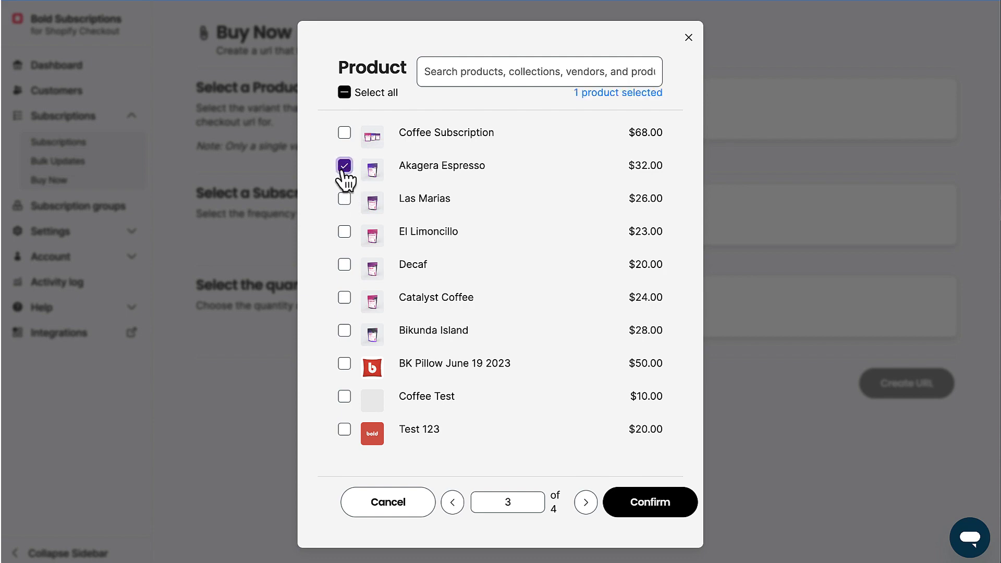
left_click(344, 165)
left_click(642, 502)
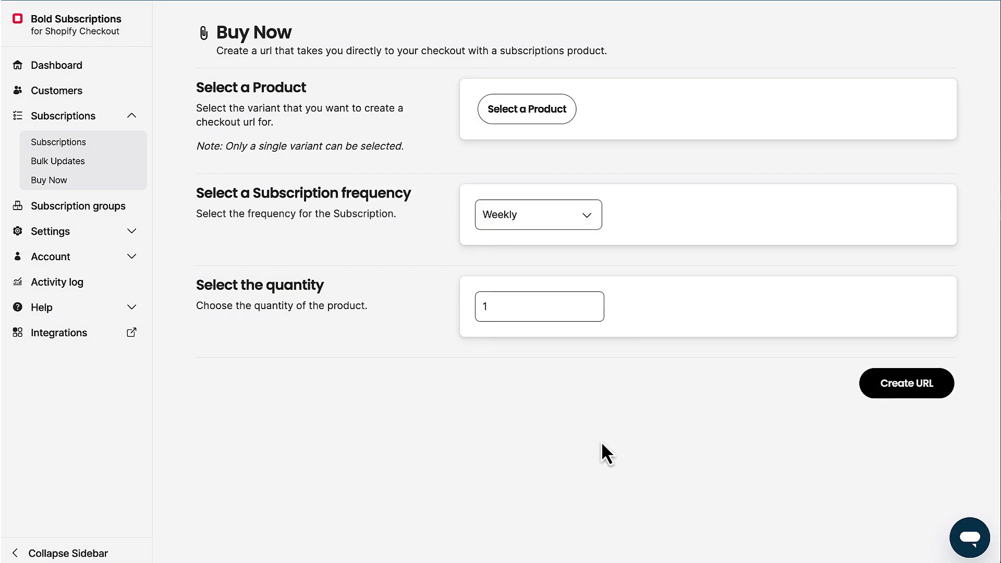
Set the subscription frequency to Monthly with a quantity of 1, create the checkout URL and copy it.
left_click(519, 221)
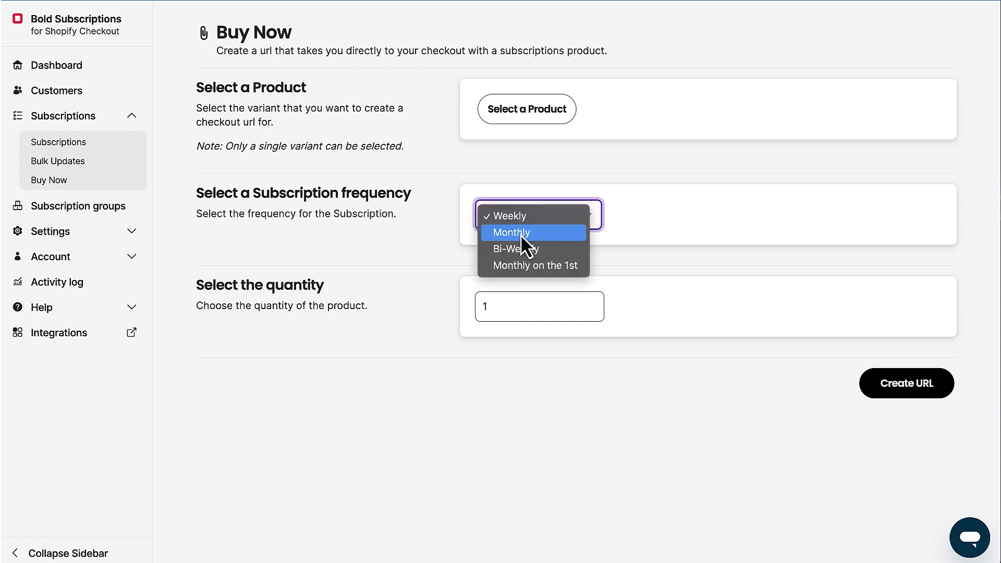
left_click(521, 235)
left_click(501, 305)
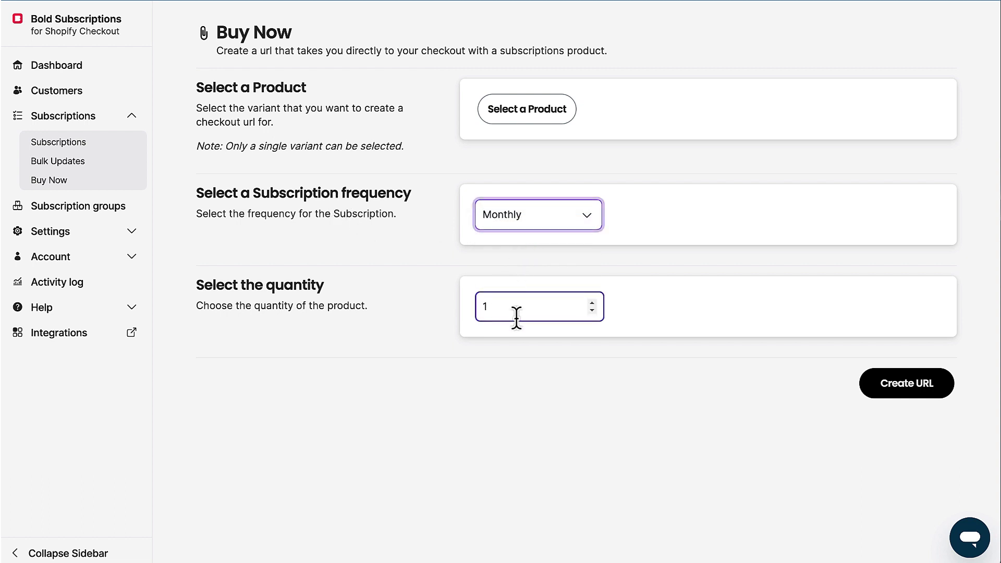
left_click(912, 397)
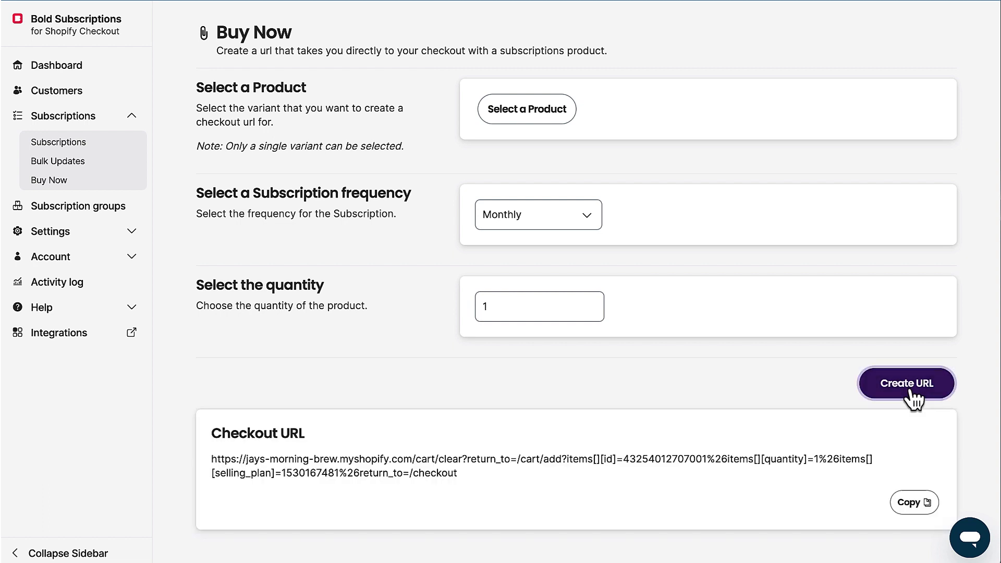
left_click(911, 505)
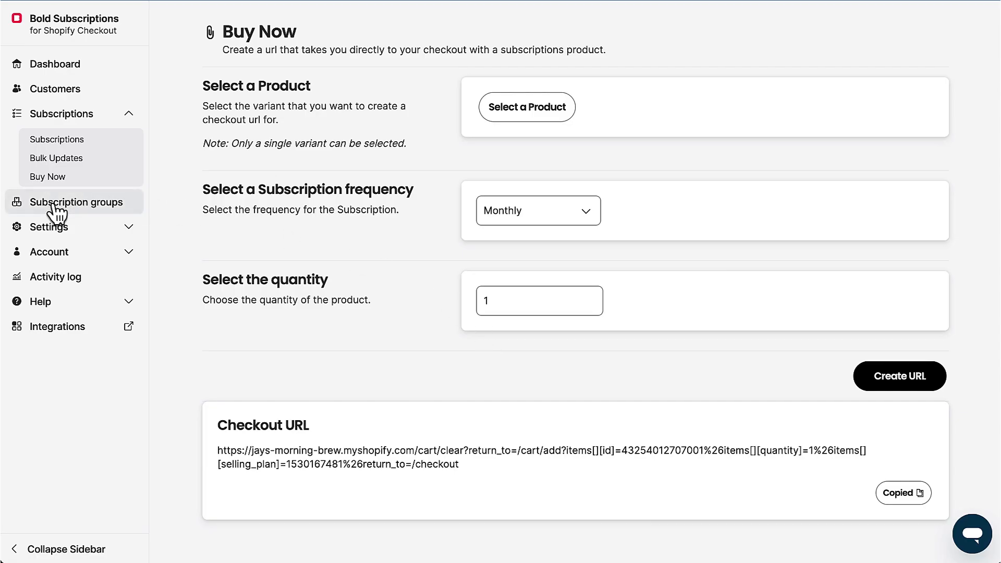
Review the list of subscription groups and start creating a new subscription group.
left_click(55, 204)
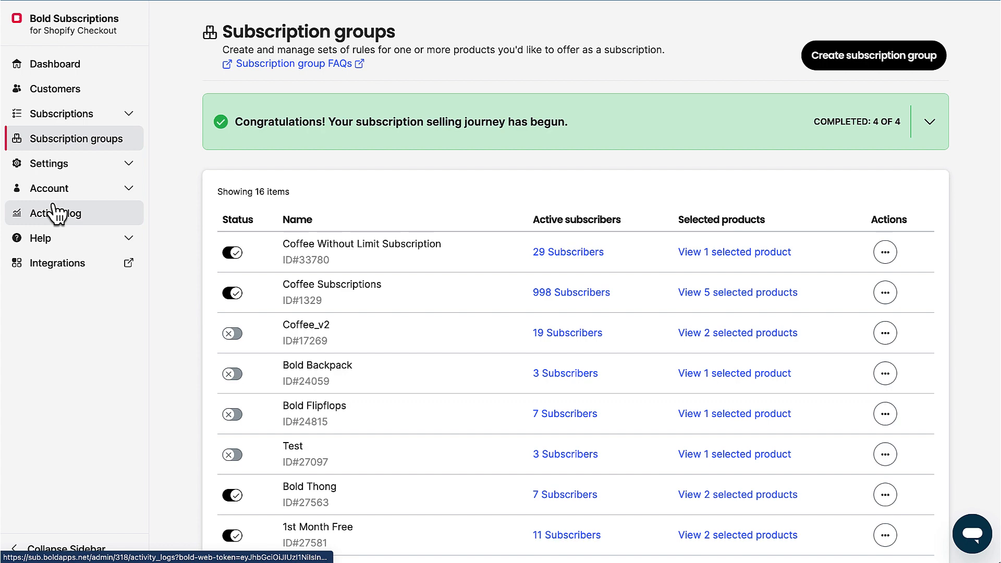
scroll(386, 241, "down", 3)
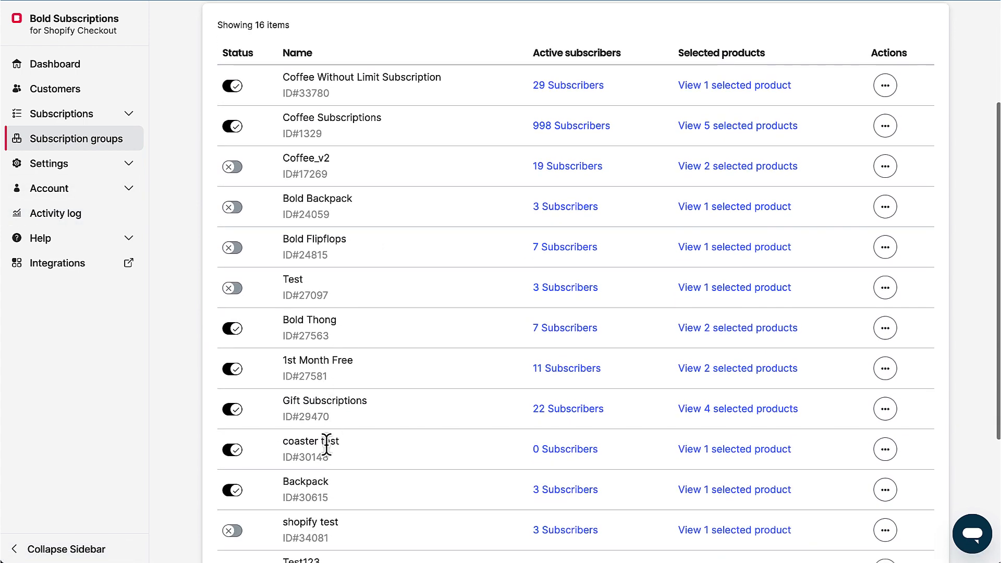
scroll(326, 447, "up", 3)
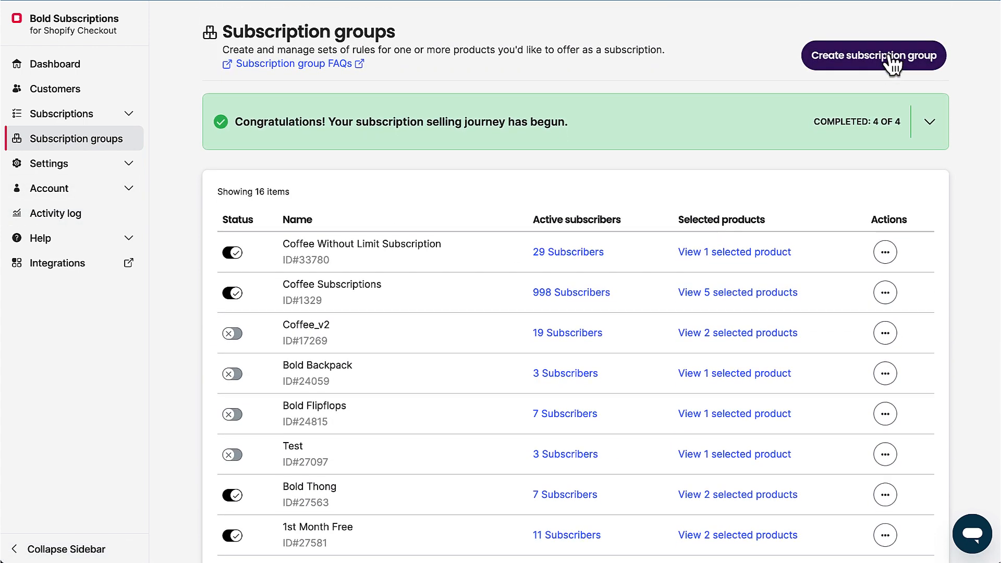
left_click(892, 64)
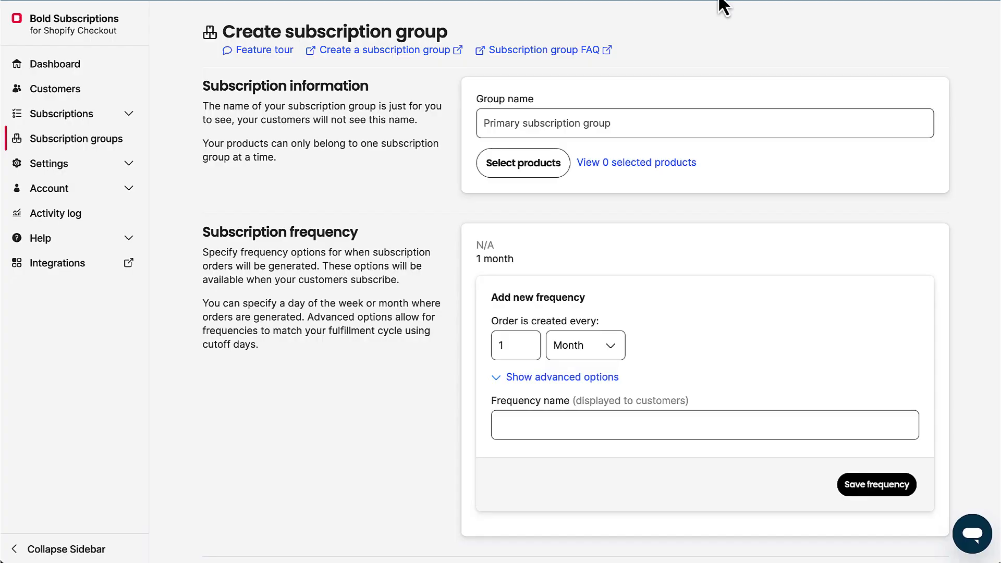
Select Light Roast Coffee as the group's product and name the group Light Roast Subscription.
left_click(534, 169)
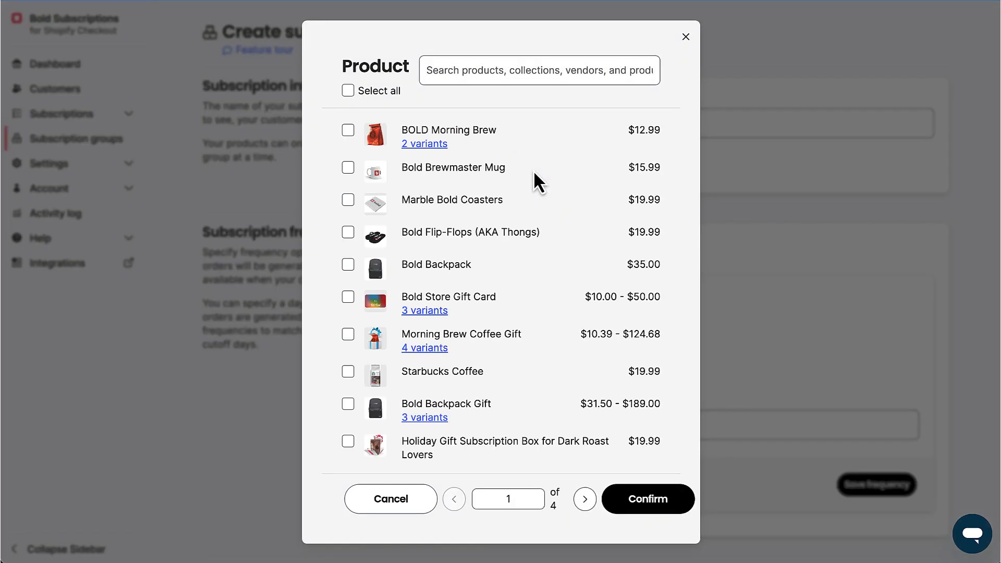
left_click(513, 78)
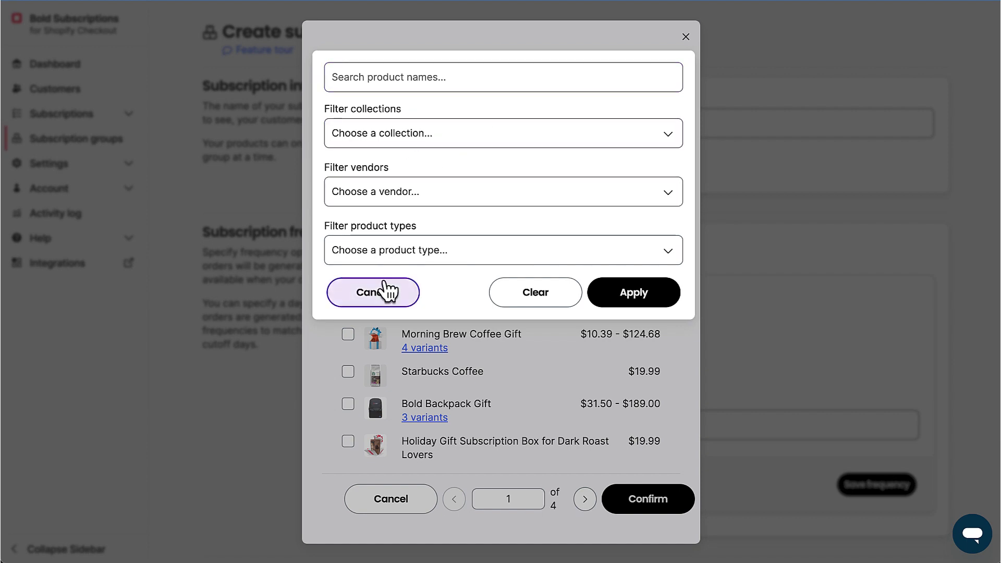
left_click(371, 296)
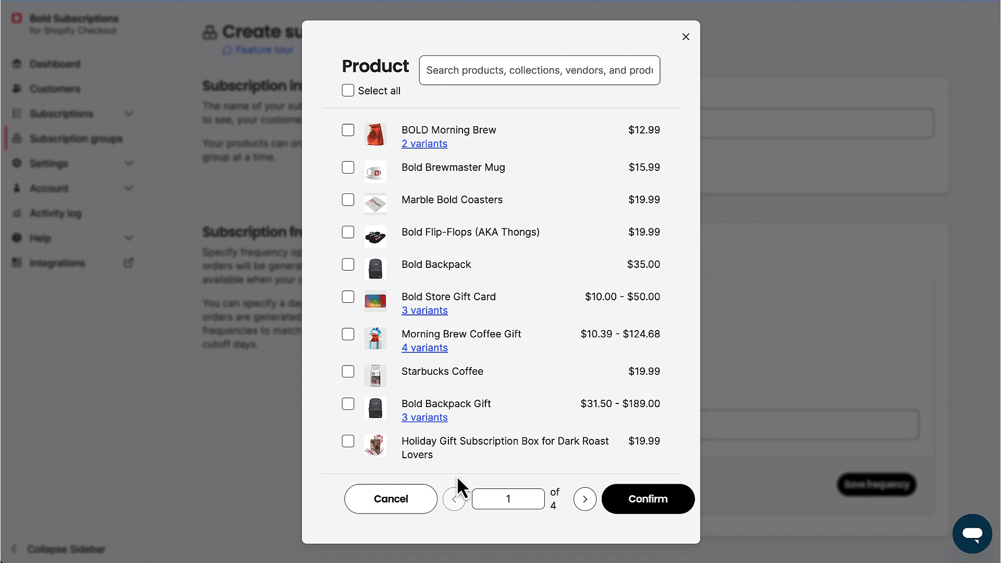
left_click(583, 502)
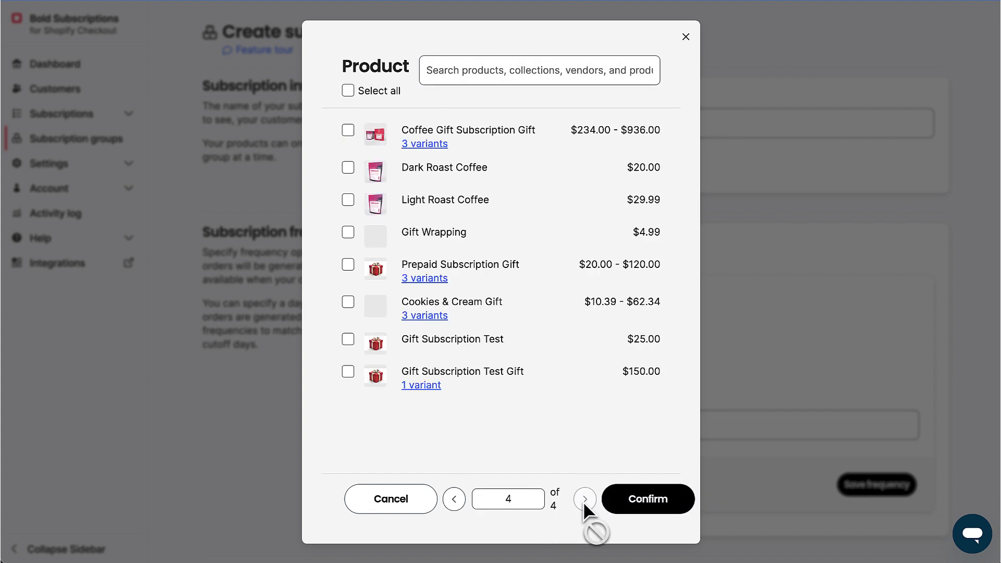
left_click(348, 201)
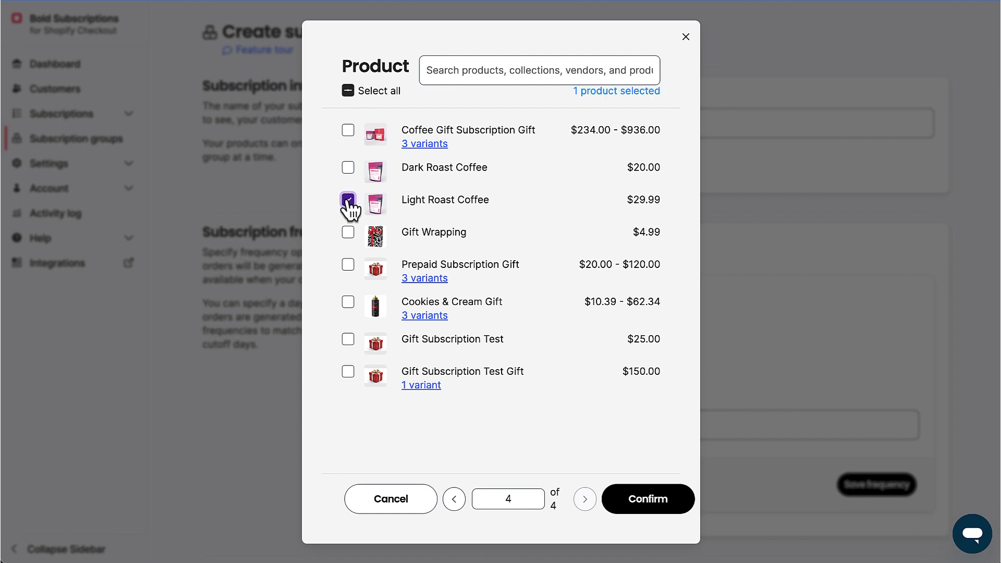
left_click(646, 507)
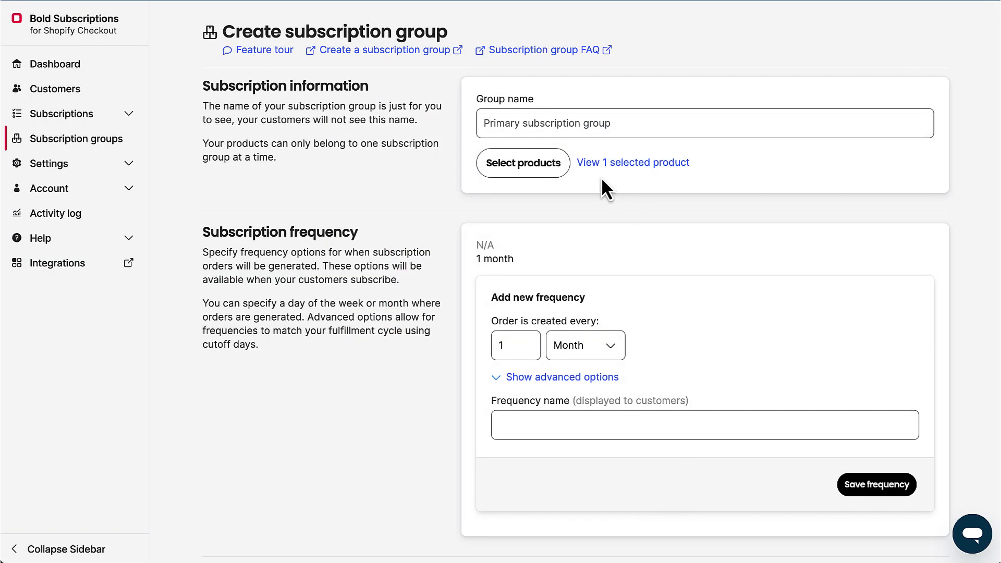
left_click(552, 123)
type("Light Roast Subscription")
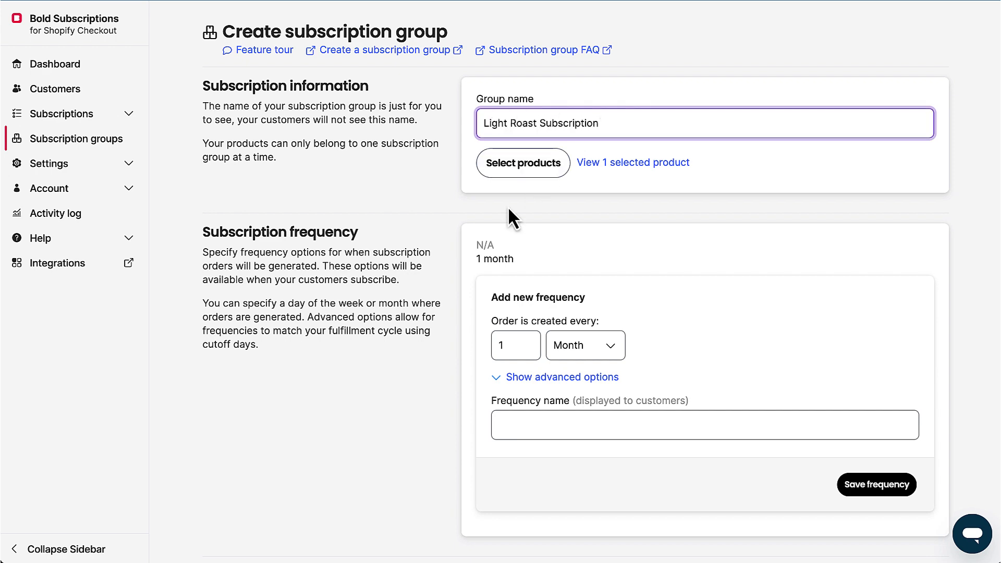
Check the advanced options for the new frequency and name the one-month frequency Monthly.
scroll(509, 208, "down", 2)
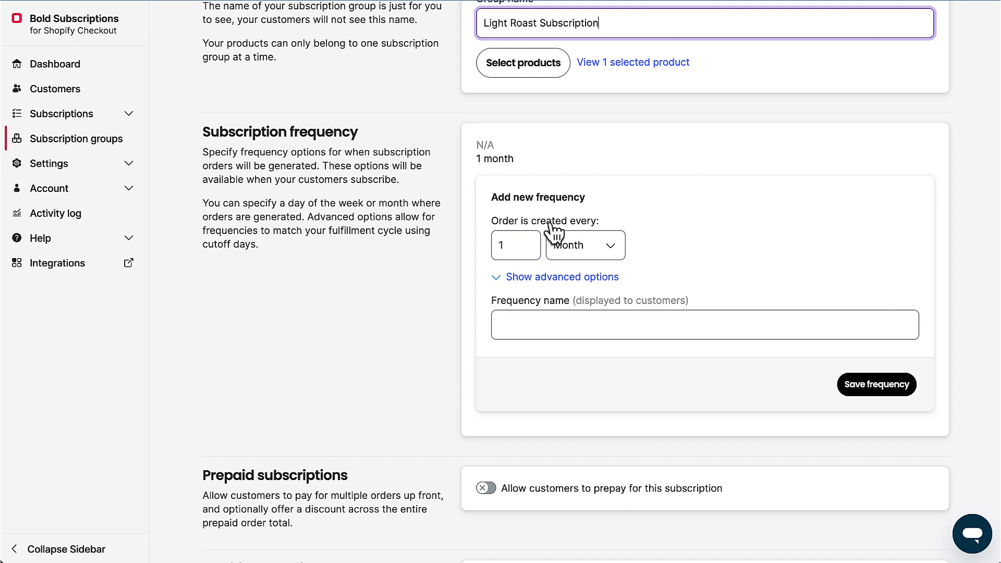
left_click(524, 278)
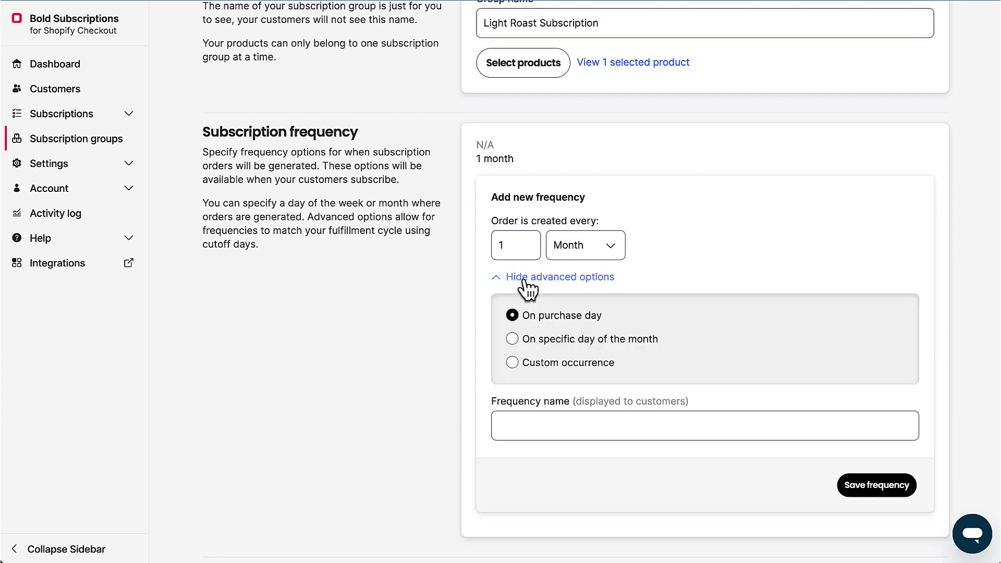
left_click(524, 279)
left_click(537, 324)
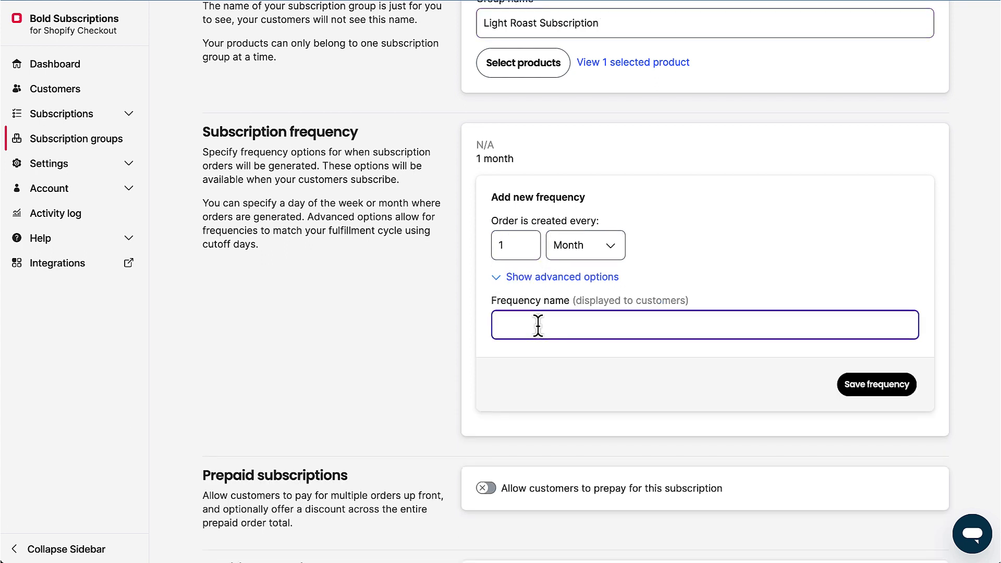
type("Monthly")
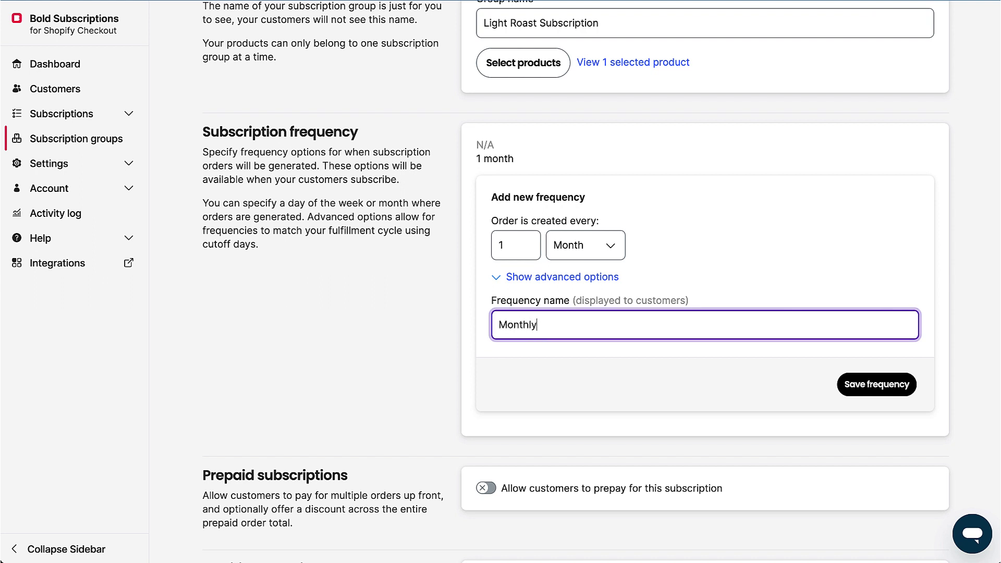
Set the order interval to 3 months, name the frequency Quarterly and save it.
left_click(579, 249)
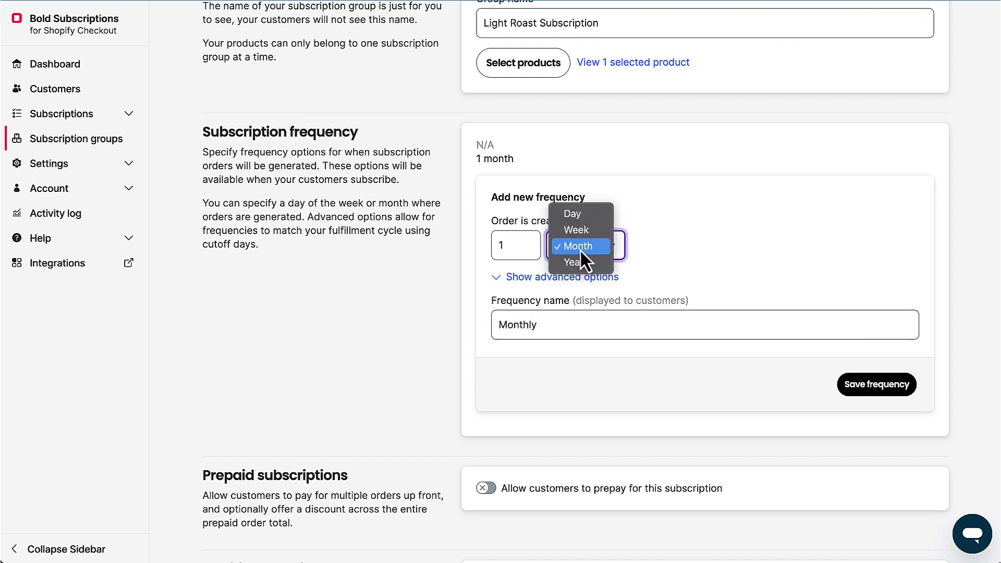
left_click(515, 246)
left_click_drag(500, 245, 509, 245)
type("3")
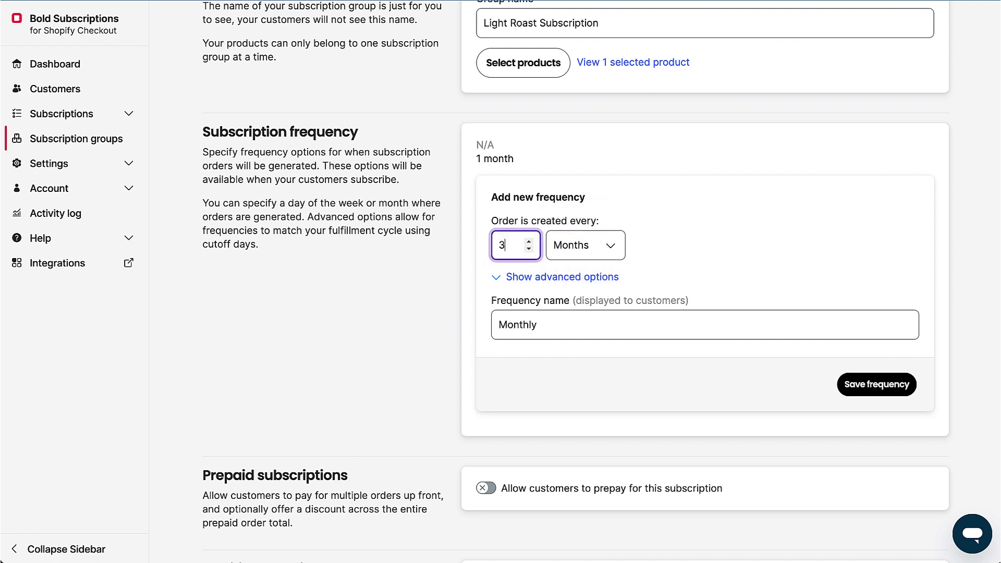
left_click_drag(558, 320, 448, 312)
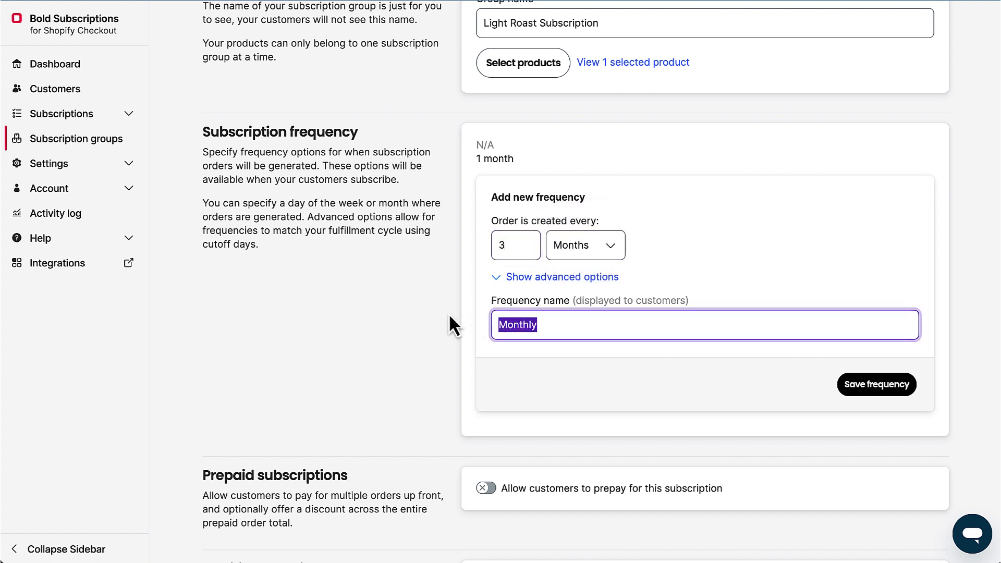
type("Quarterly")
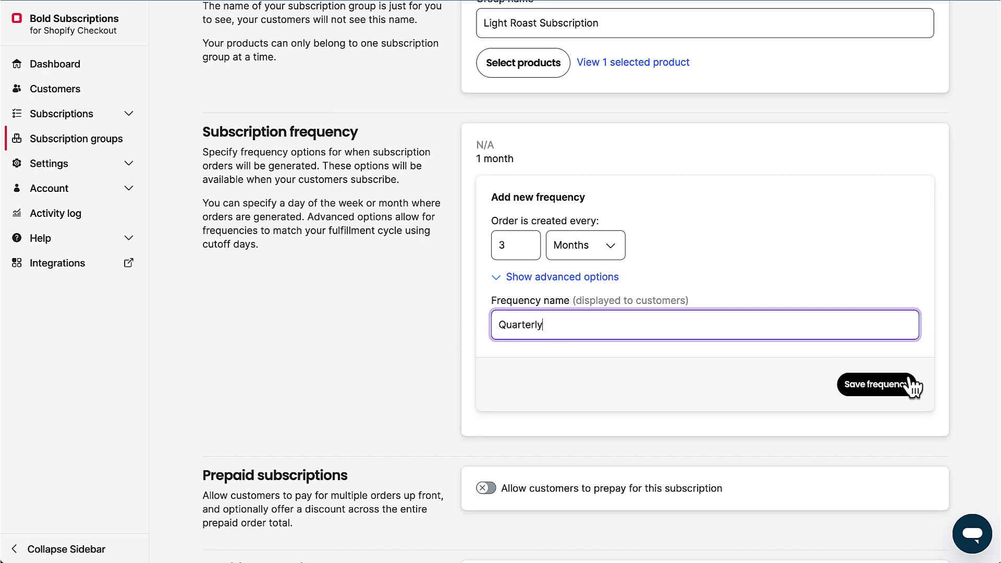
left_click(895, 387)
Add and save a second subscription frequency of every 1 month named Monthly.
left_click(672, 276)
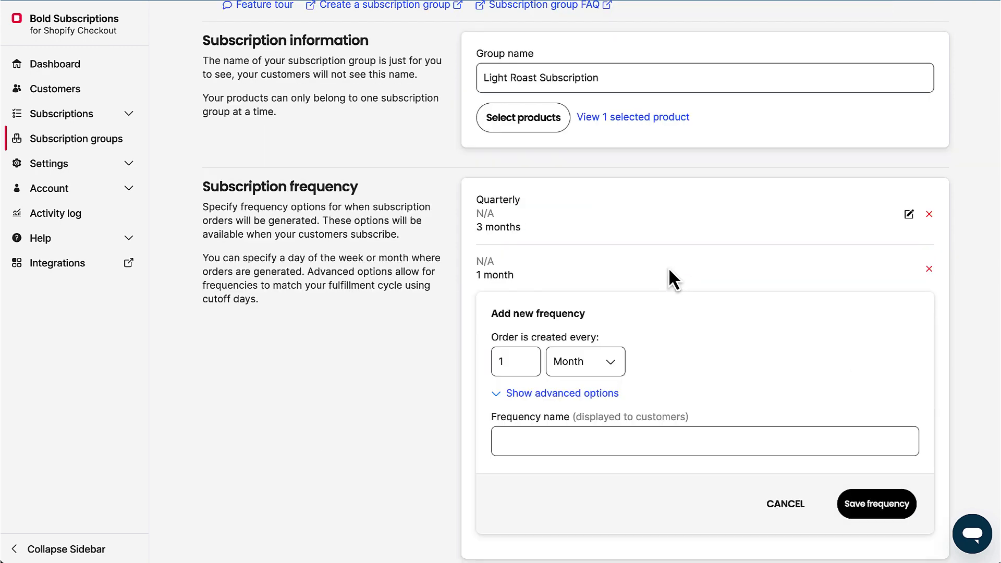
left_click(571, 431)
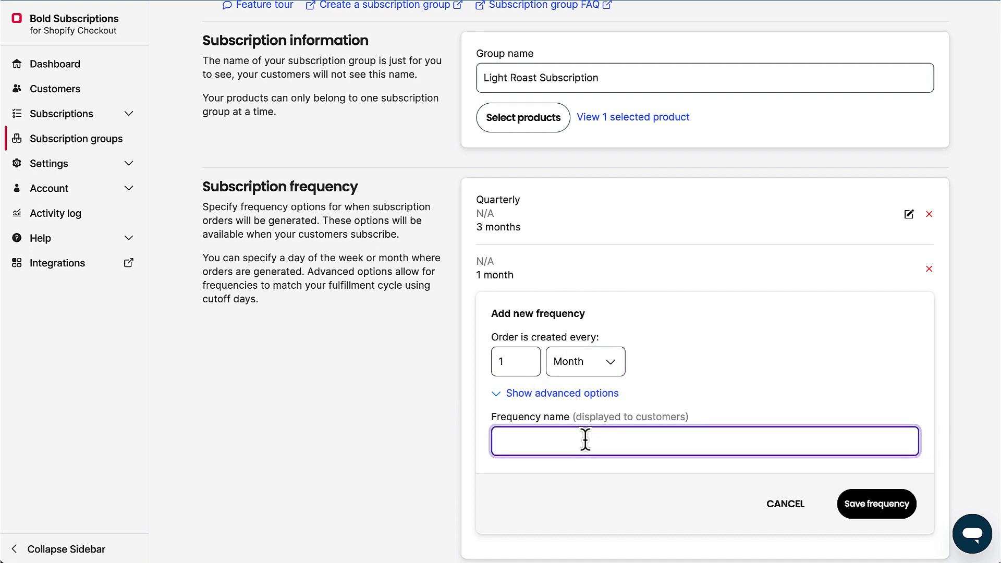
type("Monthly")
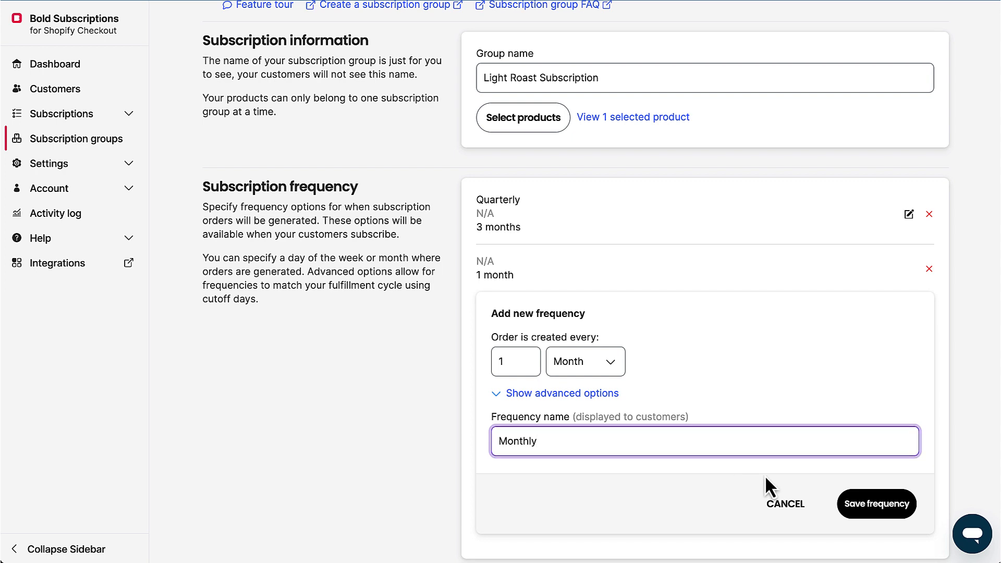
left_click(865, 503)
Start another one-month frequency and schedule its orders on the 15th as a specific day of the month.
scroll(708, 458, "down", 1)
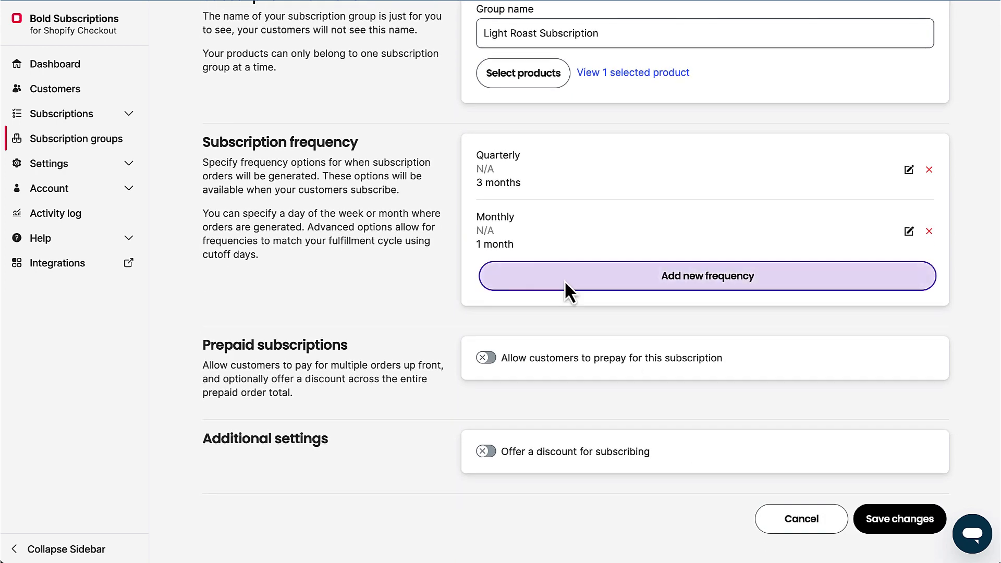
left_click(565, 281)
scroll(568, 383, "down", 1)
left_click(558, 374)
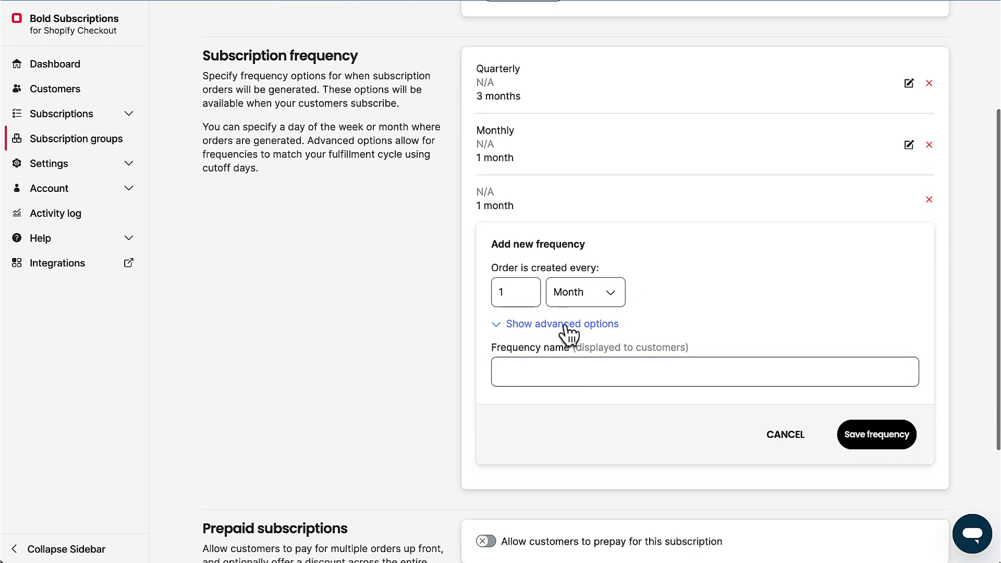
left_click(564, 332)
scroll(561, 313, "down", 2)
left_click(558, 284)
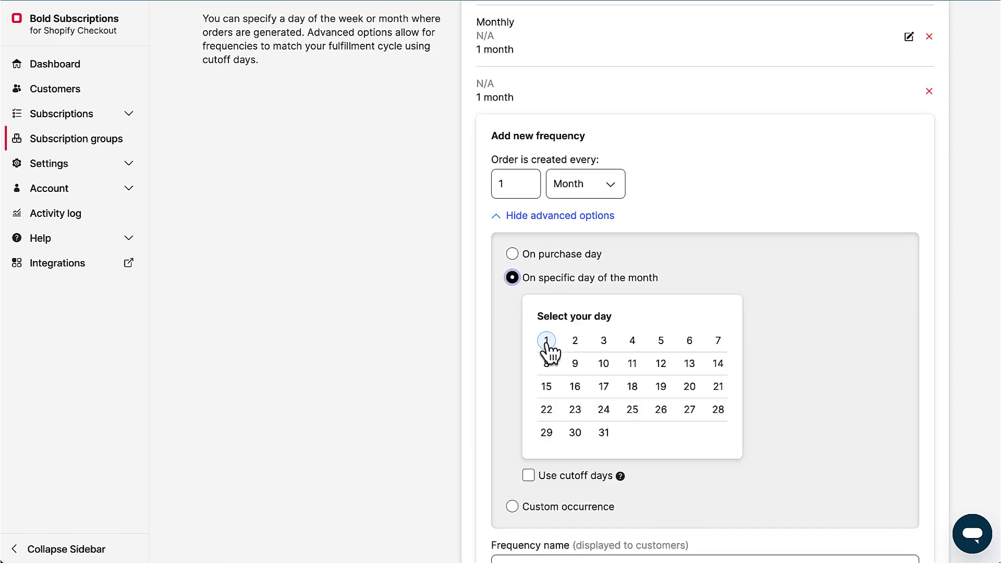
left_click(546, 386)
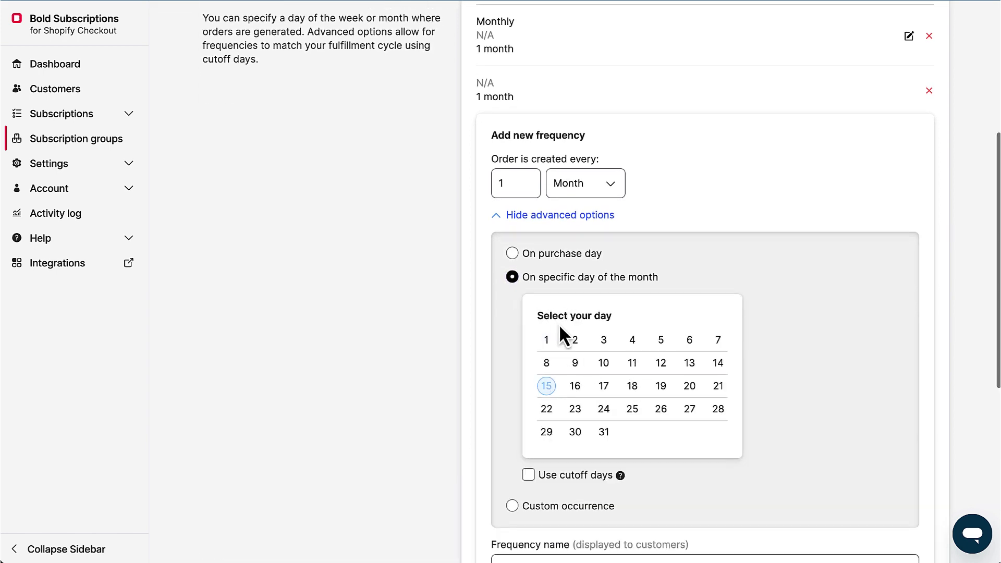
Turn on cutoff days for the day-15 schedule and set the cutoff to 7 days.
scroll(555, 333, "down", 4)
left_click(530, 282)
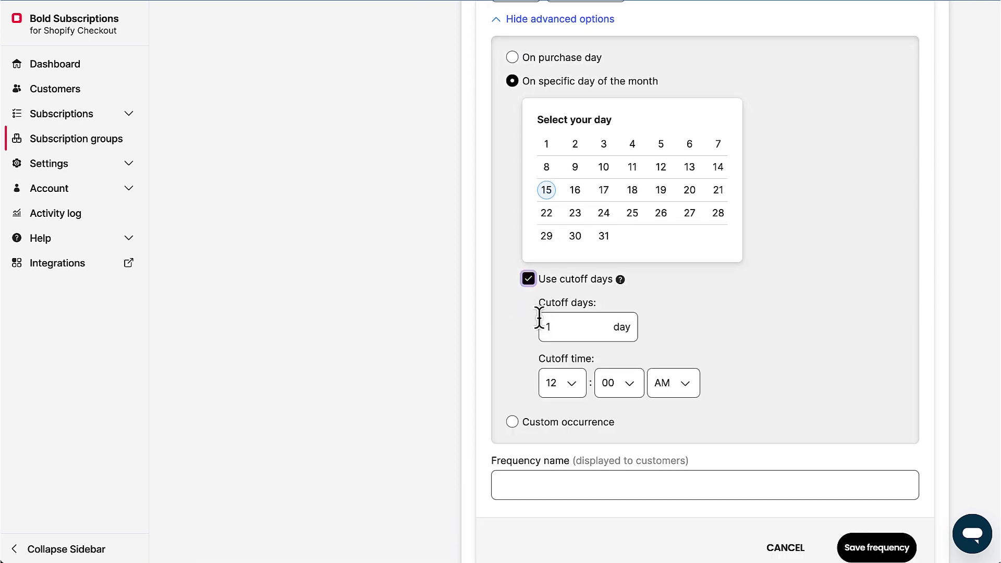
left_click(558, 327)
key("BackSpace")
type("7")
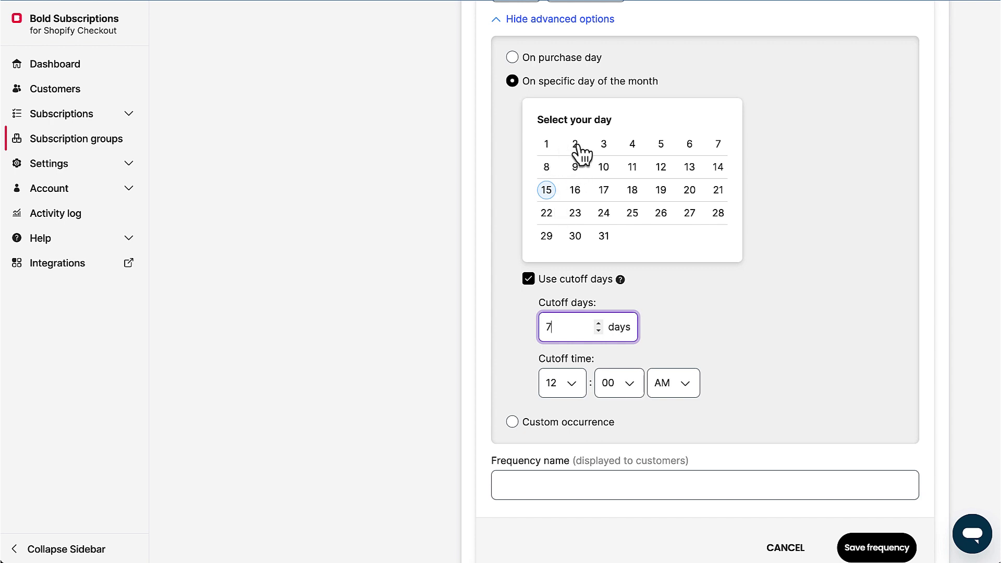
left_click_drag(581, 152, 509, 190)
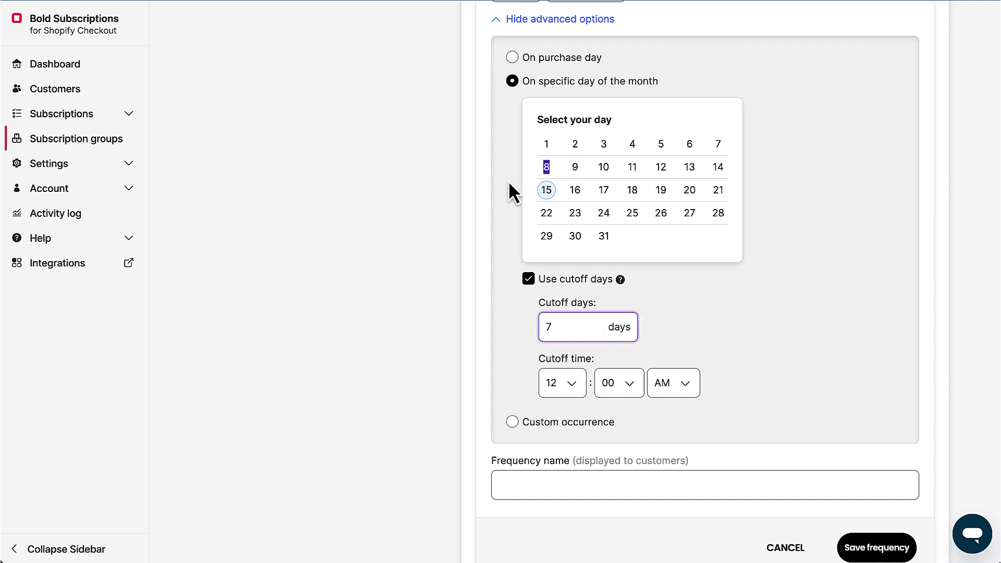
left_click(547, 191)
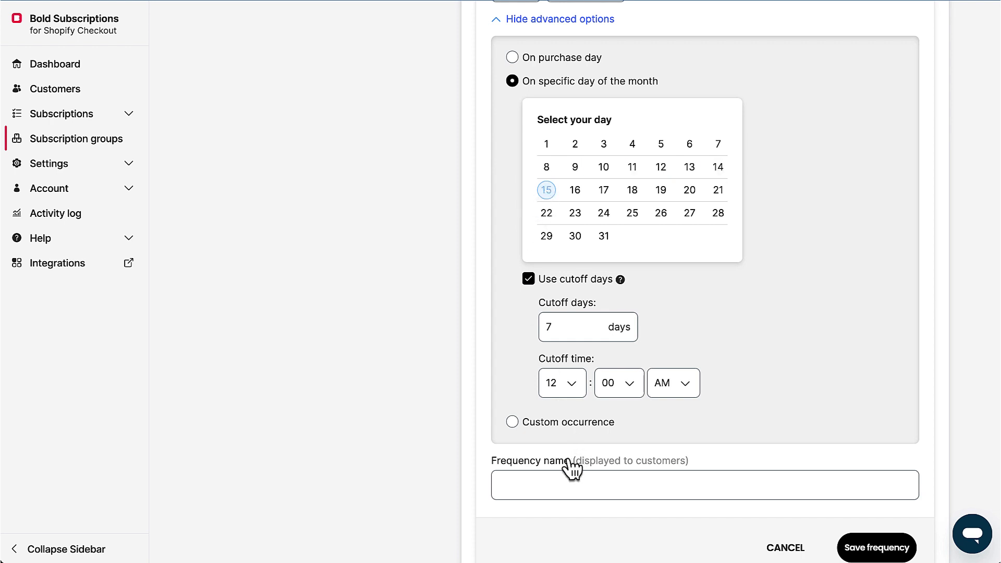
Try a custom occurrence on the second Sunday with the cutoff days option, and discard the unsaved frequency.
left_click(566, 429)
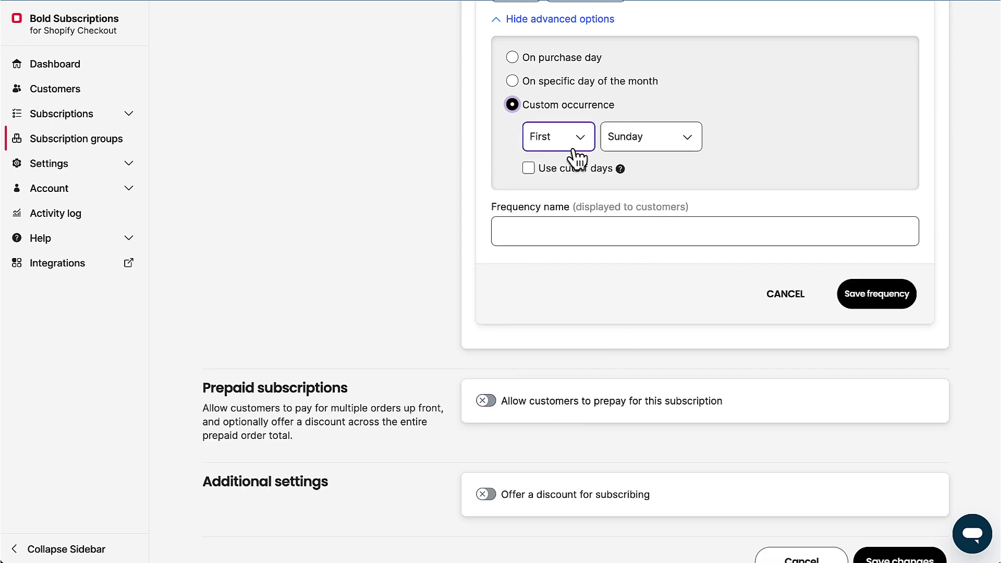
left_click(651, 136)
left_click(583, 135)
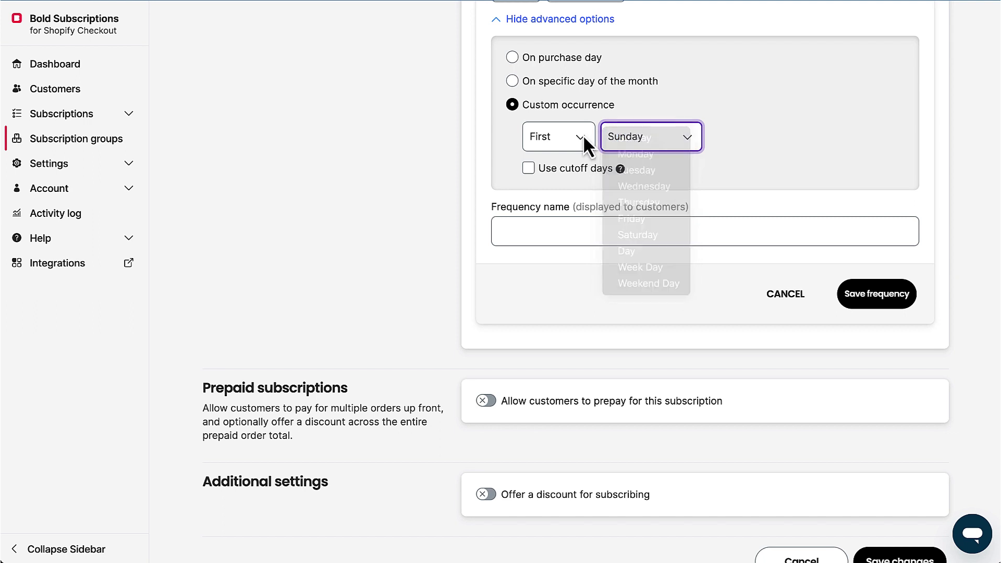
left_click(582, 136)
left_click(556, 154)
left_click(648, 135)
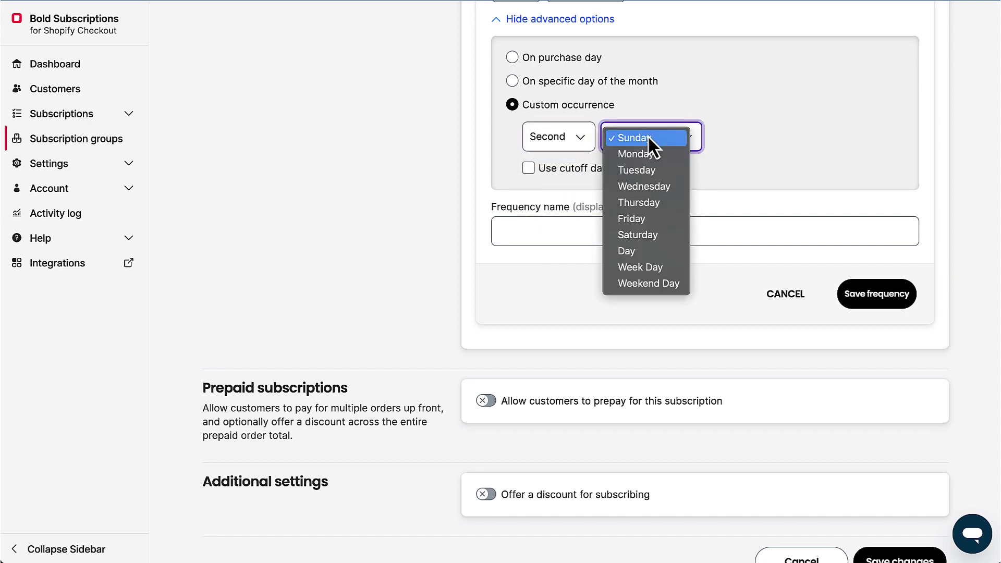
left_click(522, 177)
left_click(528, 171)
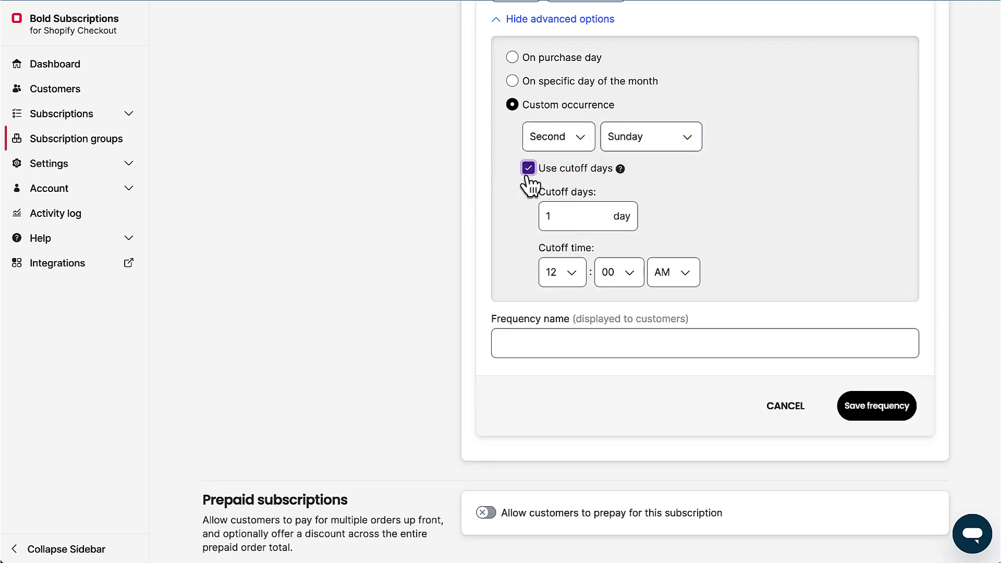
left_click(528, 171)
left_click(770, 302)
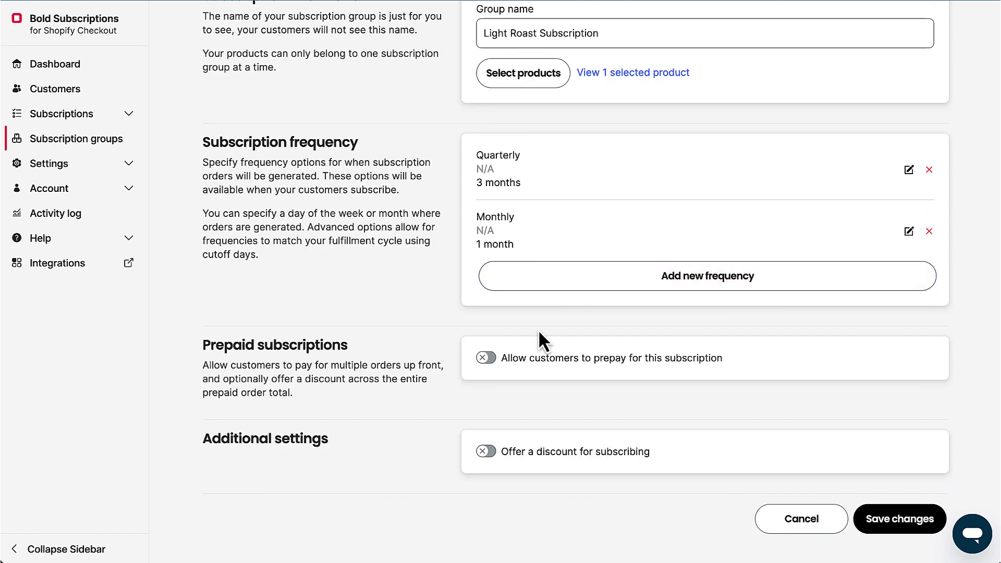
Allow customers to prepay for the subscription, with a prepaid length of 6 orders at 20 percent off.
left_click(489, 358)
scroll(491, 365, "down", 1)
scroll(492, 367, "down", 2)
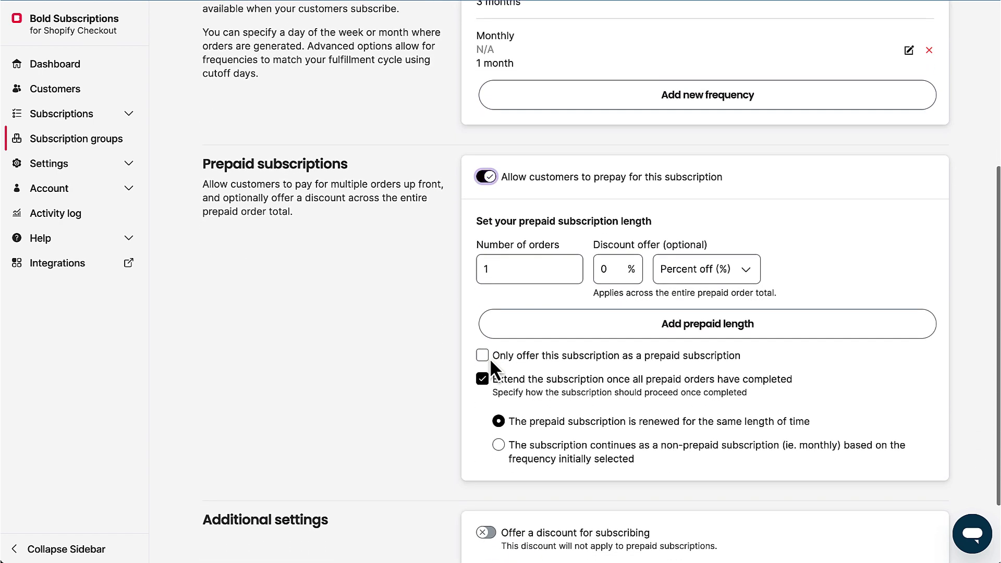
left_click(494, 268)
left_click_drag(494, 267, 485, 267)
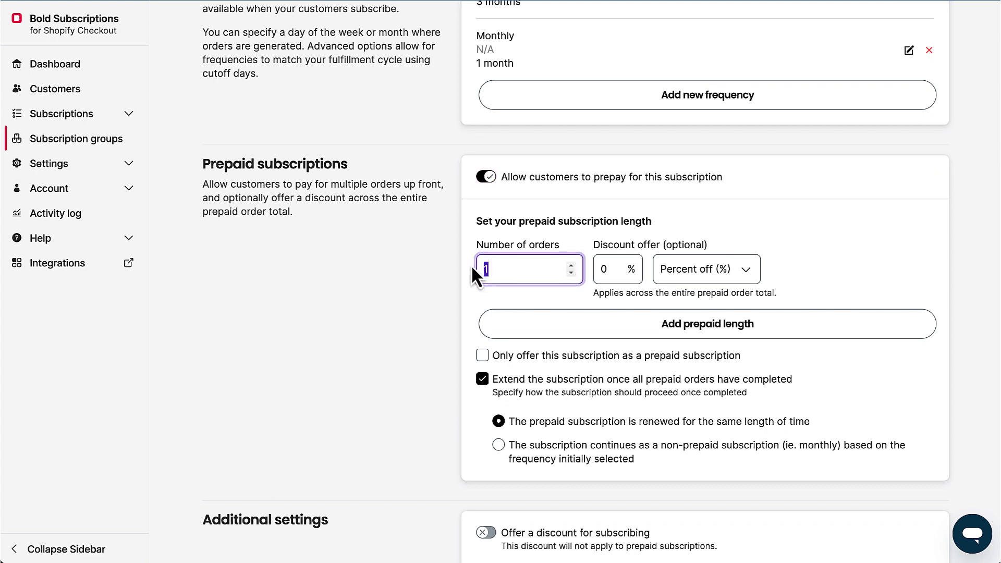
type("6")
left_click(603, 268)
type("20")
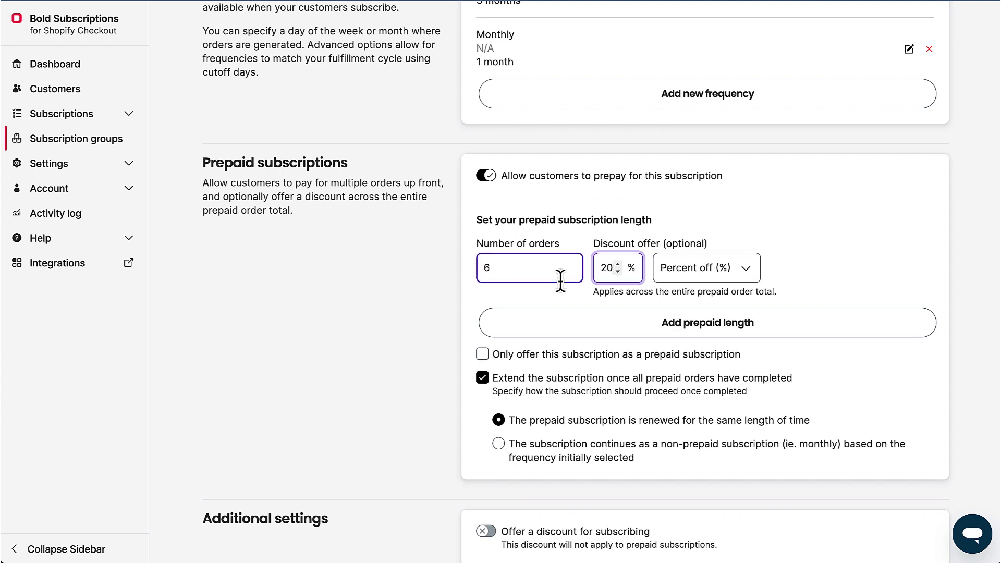
Try the prepaid-only option and turning off extension after the prepaid orders complete, and restore both settings.
left_click(483, 355)
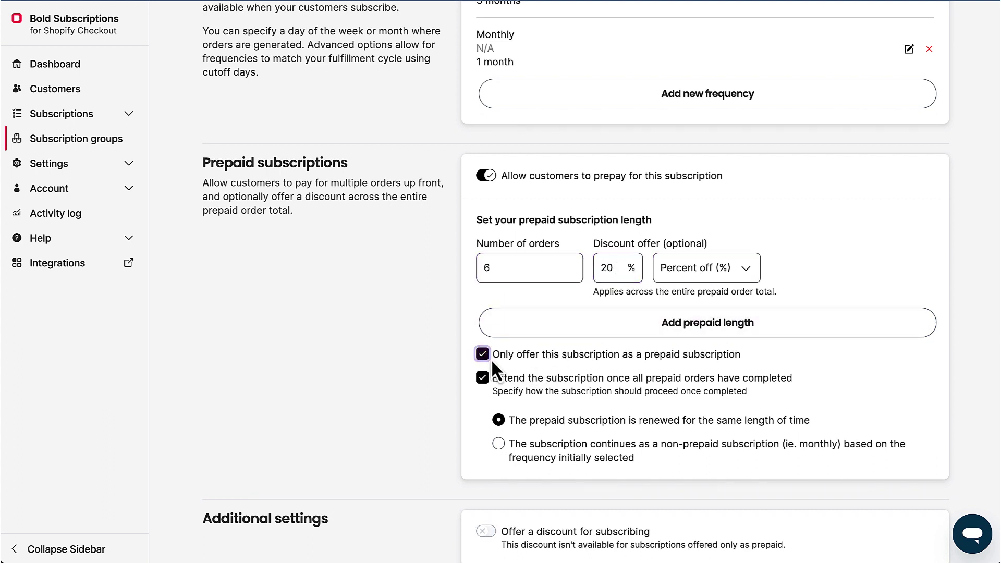
left_click(482, 379)
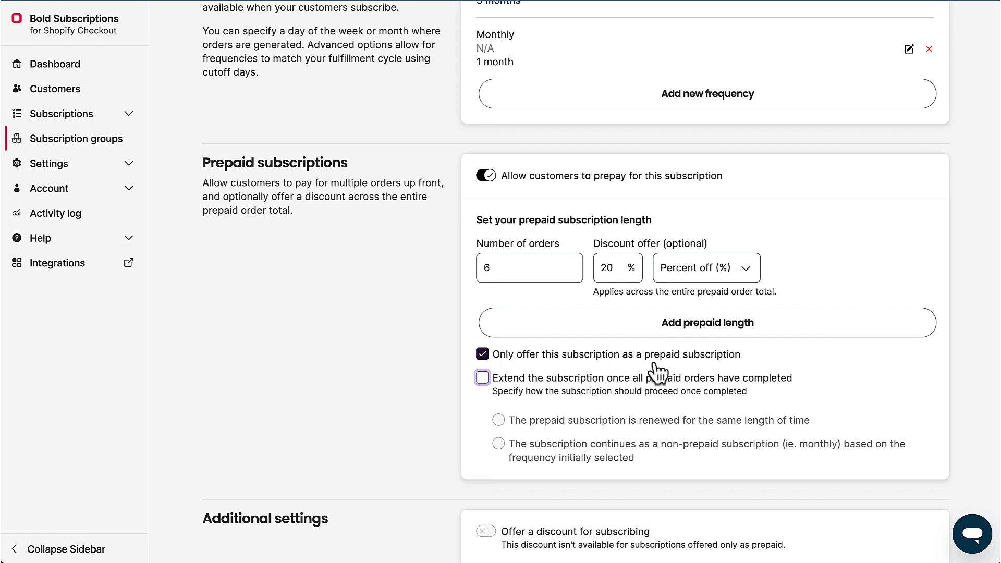
left_click(482, 359)
left_click(482, 378)
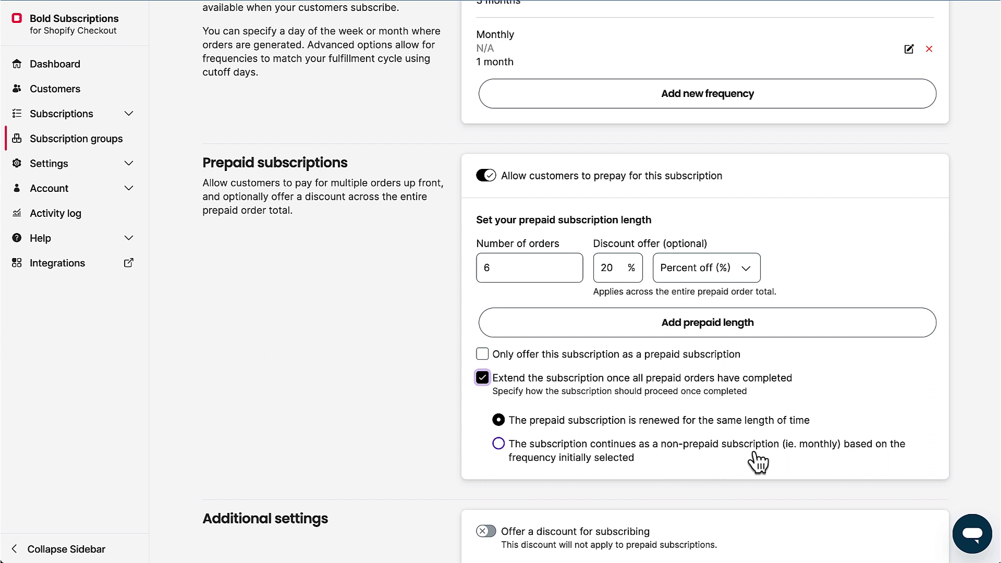
left_click(496, 376)
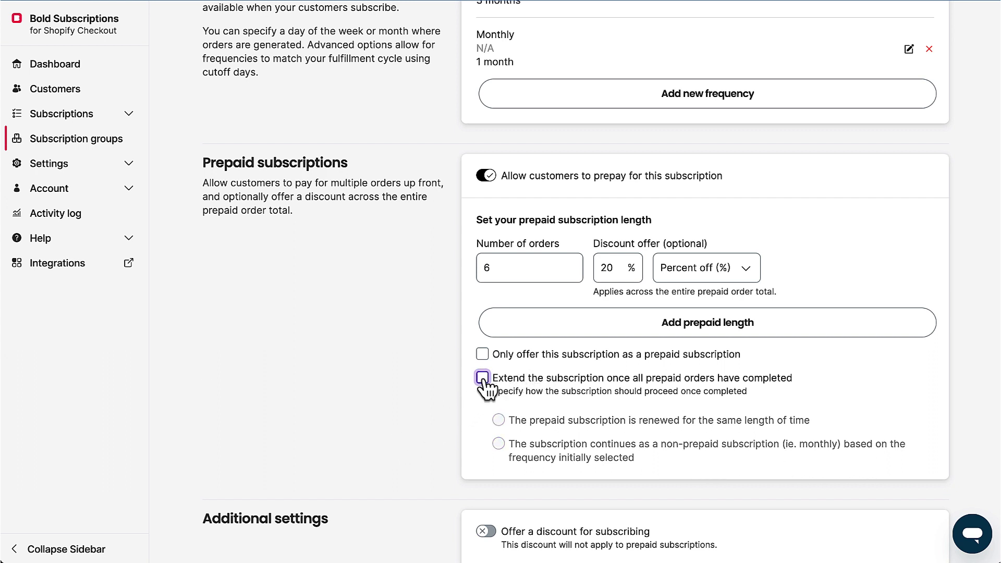
left_click(483, 379)
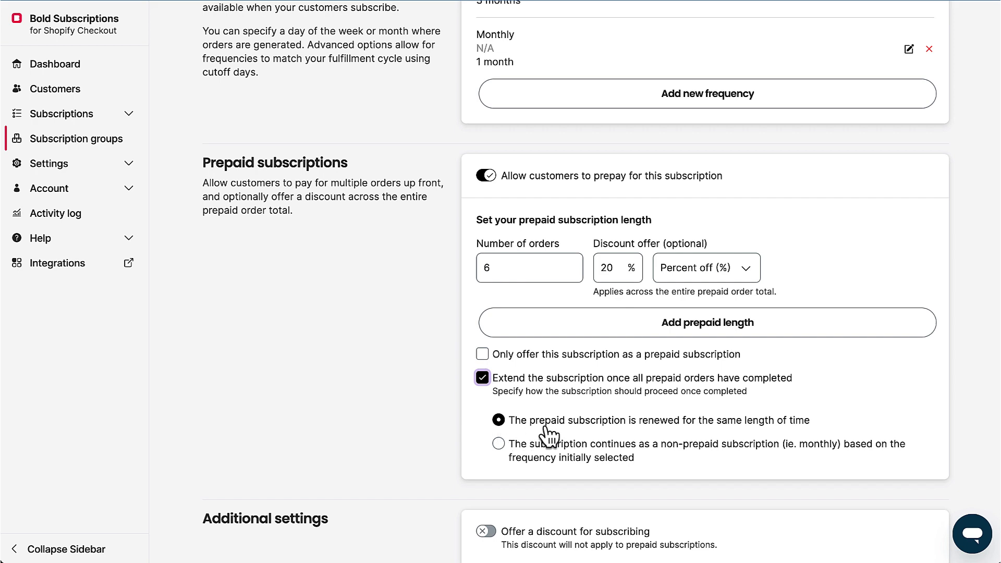
Turn on the discount for subscribing and set it to 10 percent off.
scroll(547, 436, "down", 1)
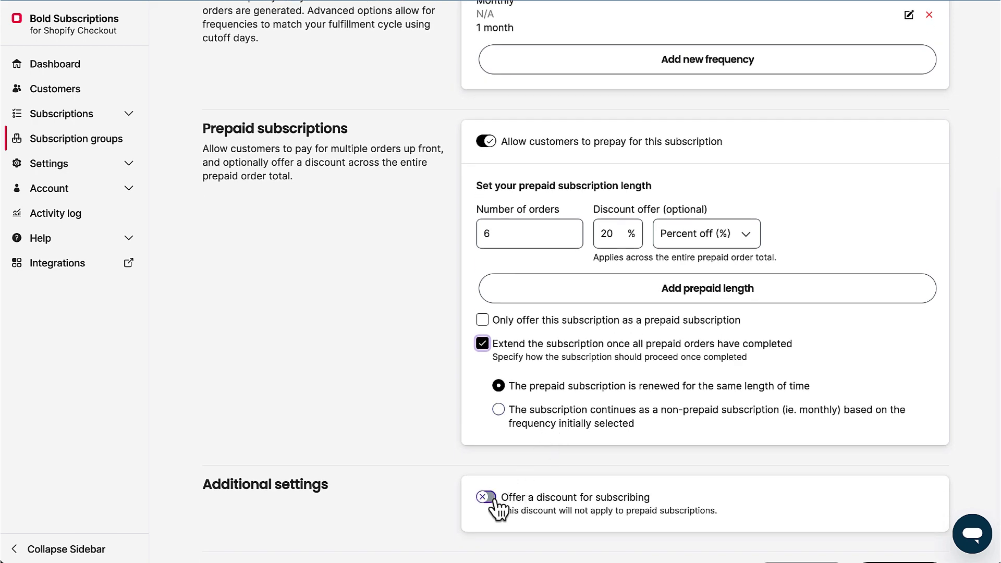
left_click(493, 499)
scroll(500, 484, "down", 3)
left_click(499, 446)
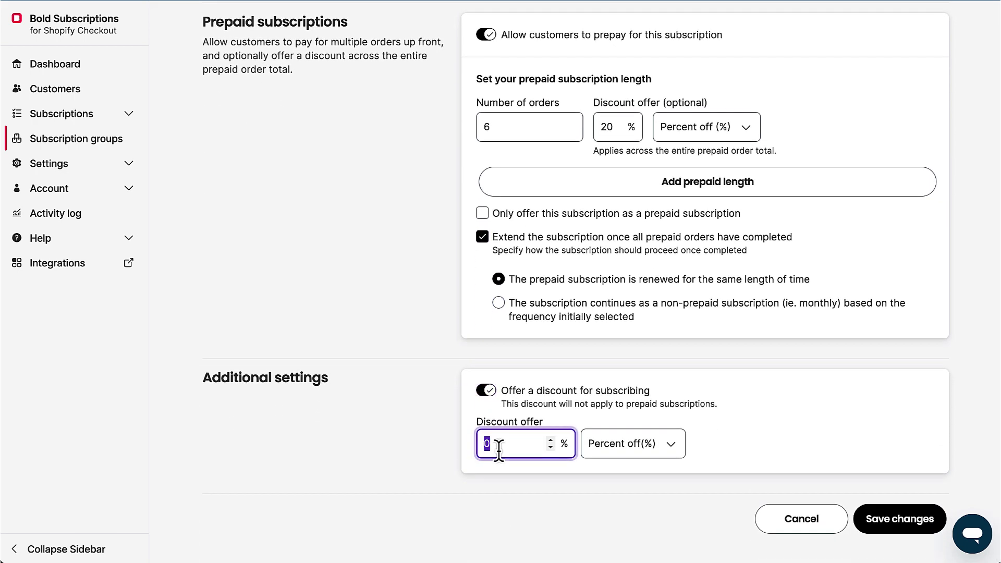
type("1")
left_click(618, 448)
left_click(712, 405)
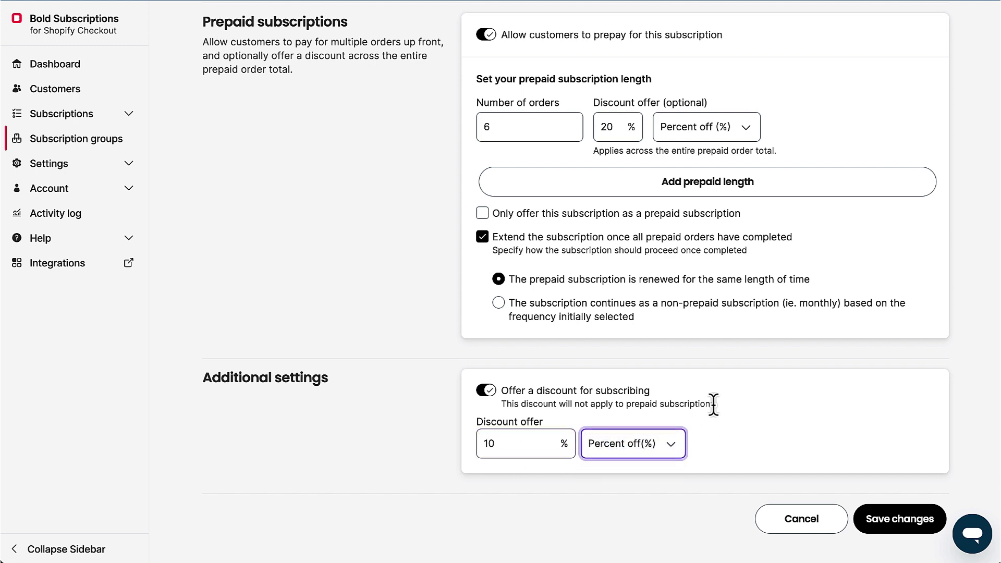
Add a second prepaid length of 12 orders with a 30 percent discount.
left_click(673, 191)
left_click_drag(509, 211, 469, 207)
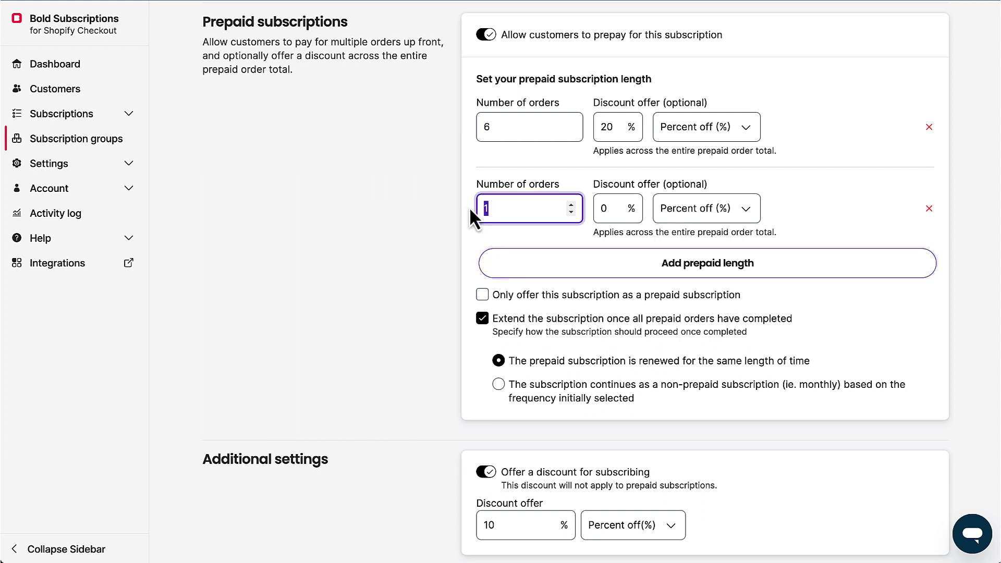
type("12")
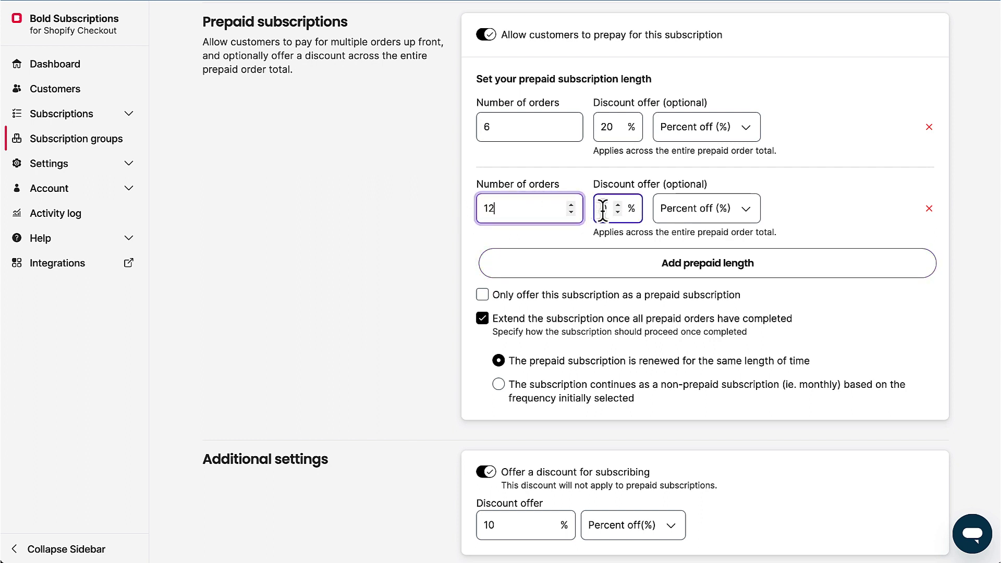
left_click_drag(603, 208, 585, 209)
type("30")
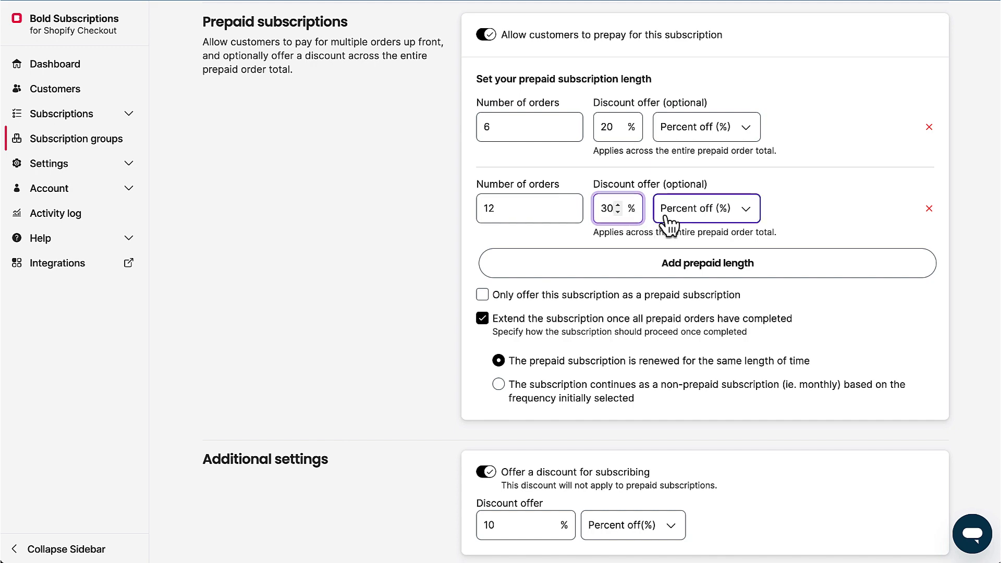
Save the changes to the Light Roast subscription group.
scroll(386, 230, "down", 1)
scroll(384, 226, "down", 2)
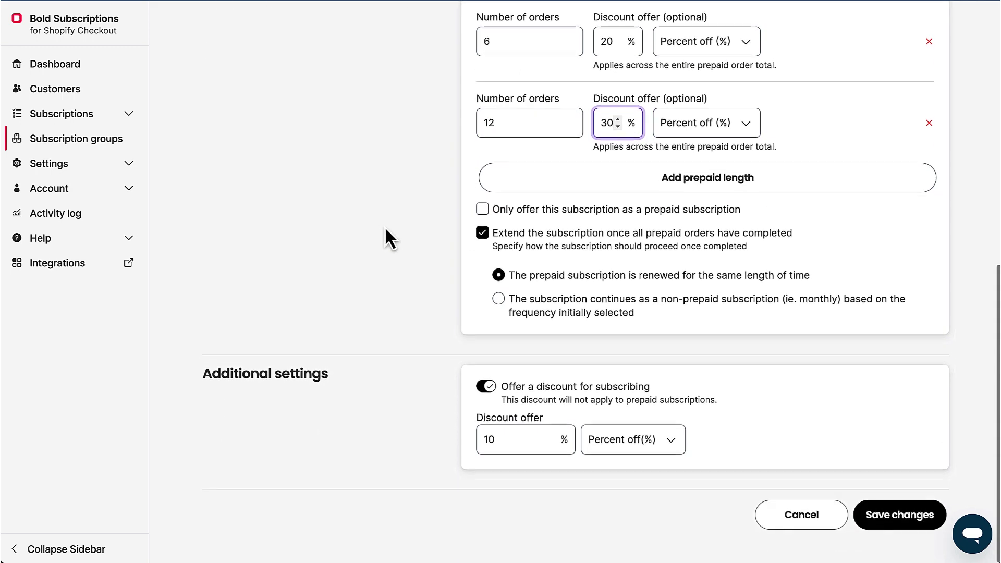
left_click(887, 520)
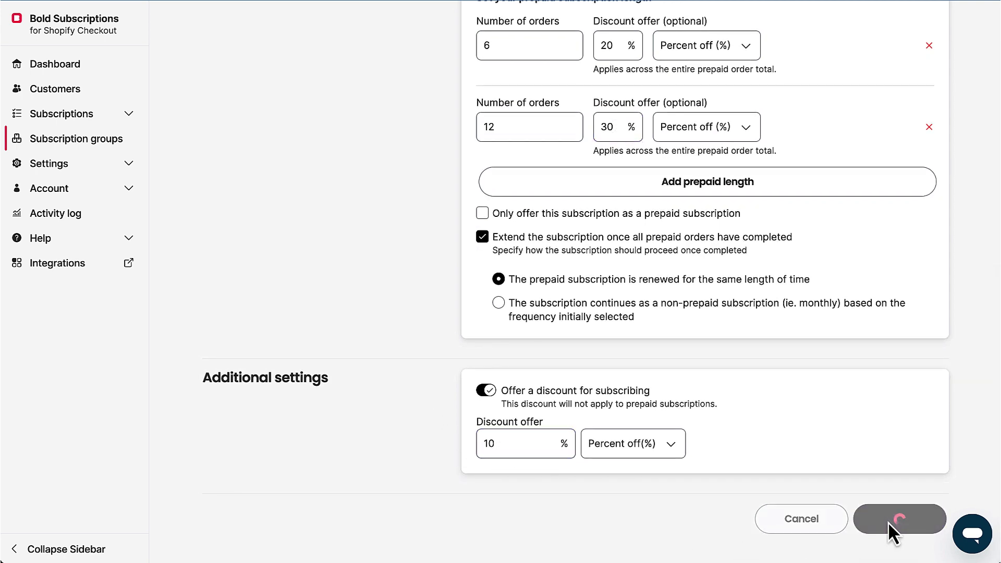
scroll(888, 521, "down", 8)
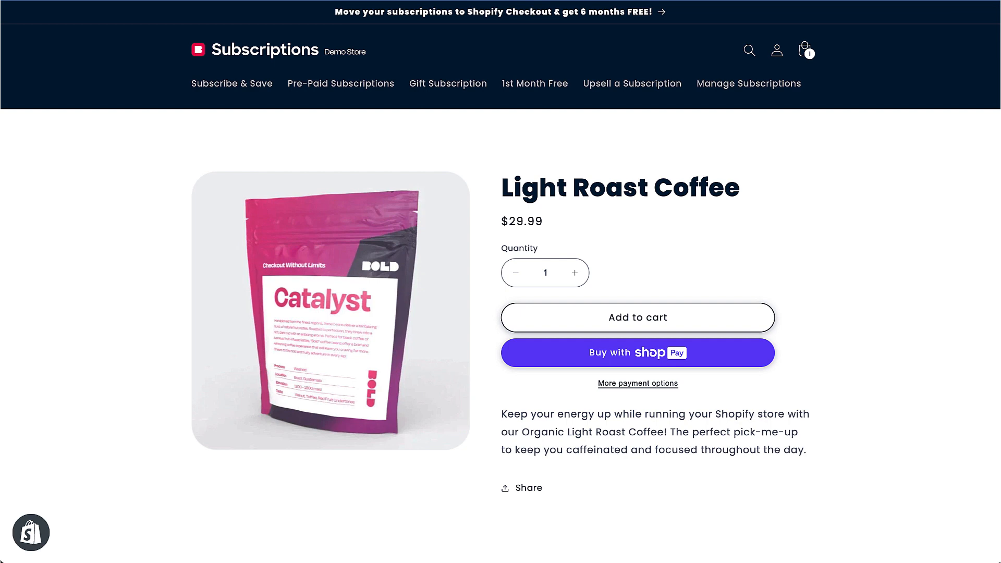
On the storefront's Light Roast Coffee page, preview the Subscribe and Save option with monthly delivery.
left_click(734, 377)
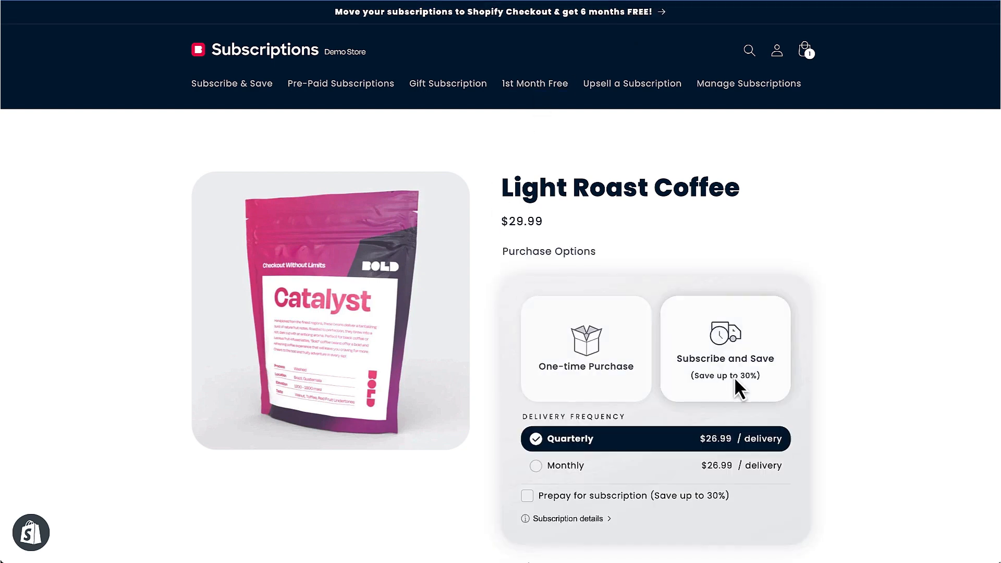
scroll(517, 234, "down", 2)
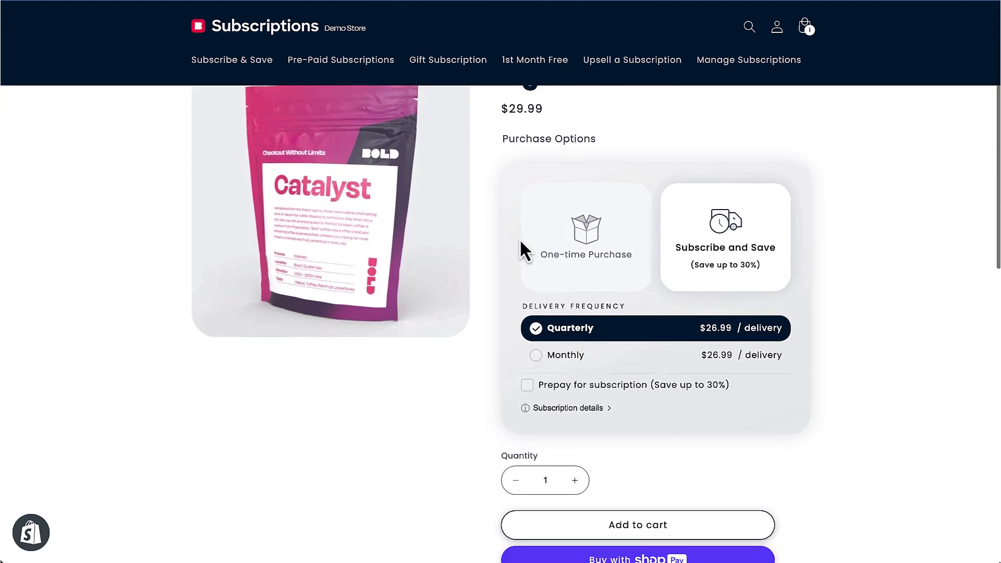
scroll(715, 254, "down", 1)
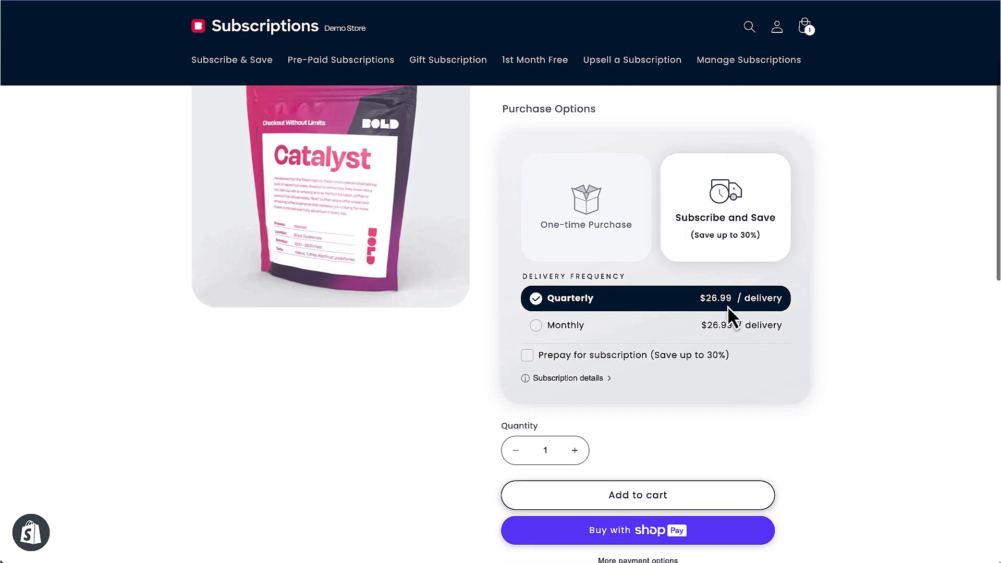
scroll(722, 307, "down", 1)
left_click(607, 302)
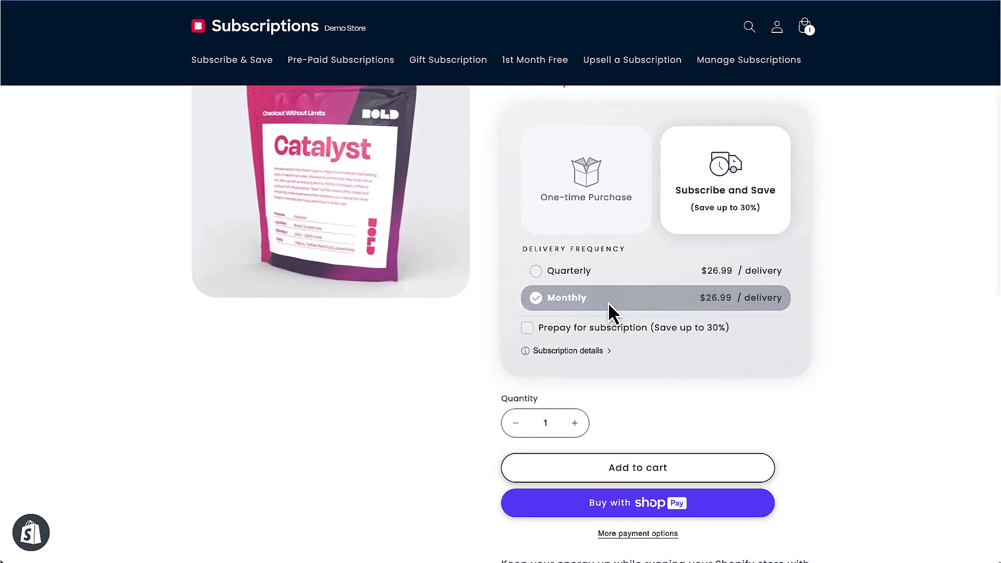
Preview prepaying for the monthly subscription with billing every 12 orders, and expand the subscription details.
scroll(545, 301, "down", 1)
left_click(533, 296)
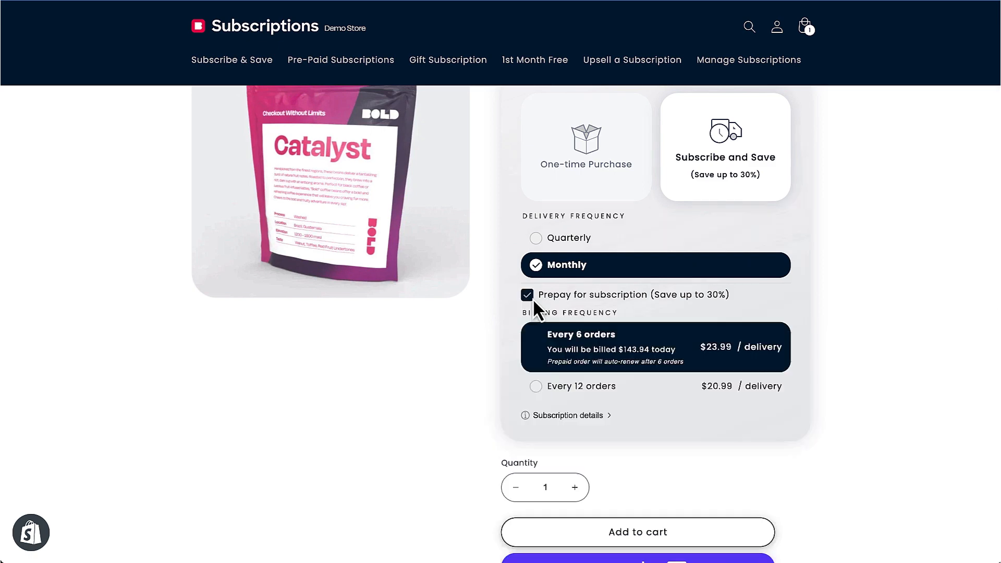
scroll(537, 298, "down", 3)
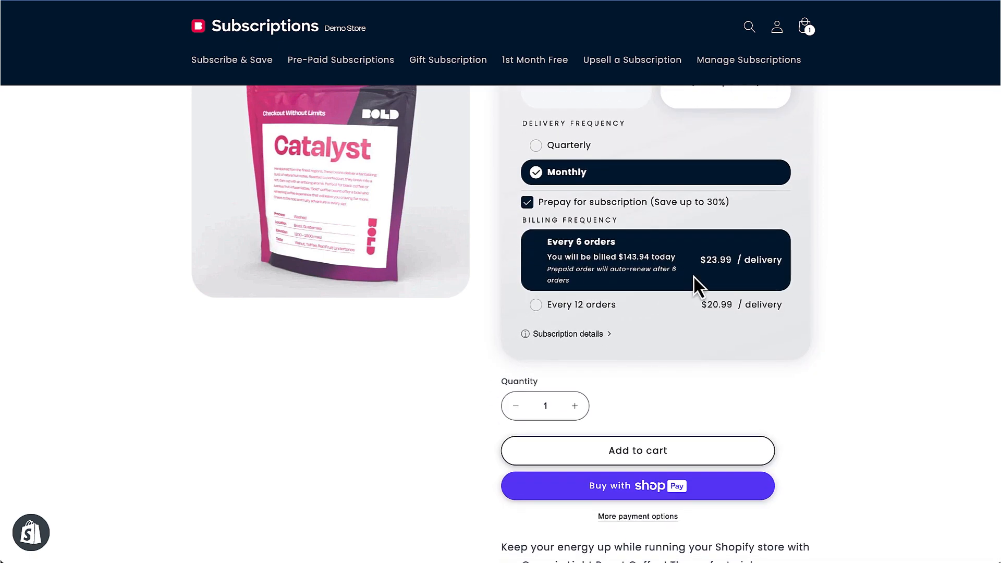
left_click(578, 308)
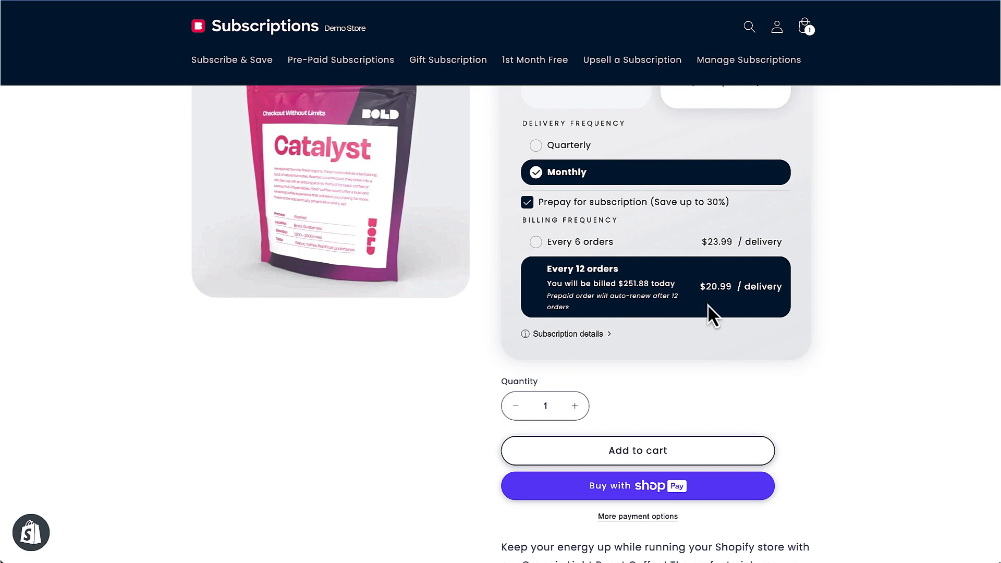
scroll(708, 304, "down", 2)
left_click(583, 274)
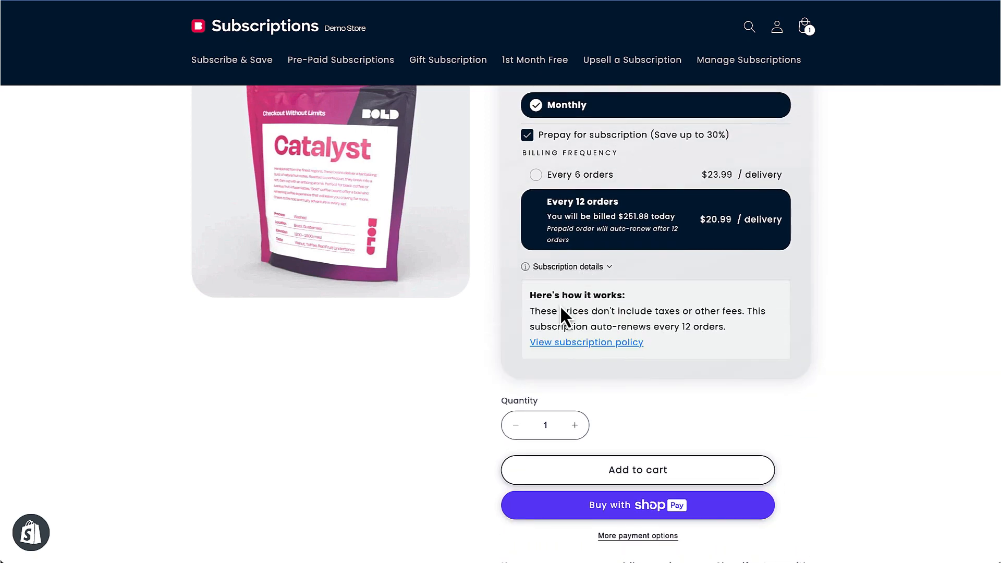
scroll(559, 307, "up", 3)
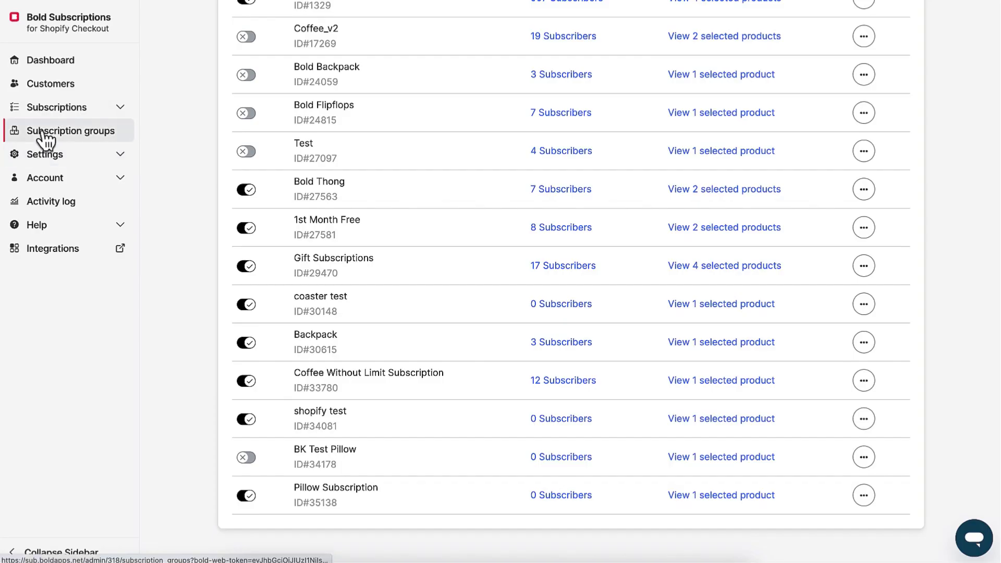
In the Bold Subscriptions general settings, enable a fixed shipping rate, keeping Rest of the world as its country.
left_click(44, 153)
left_click(75, 181)
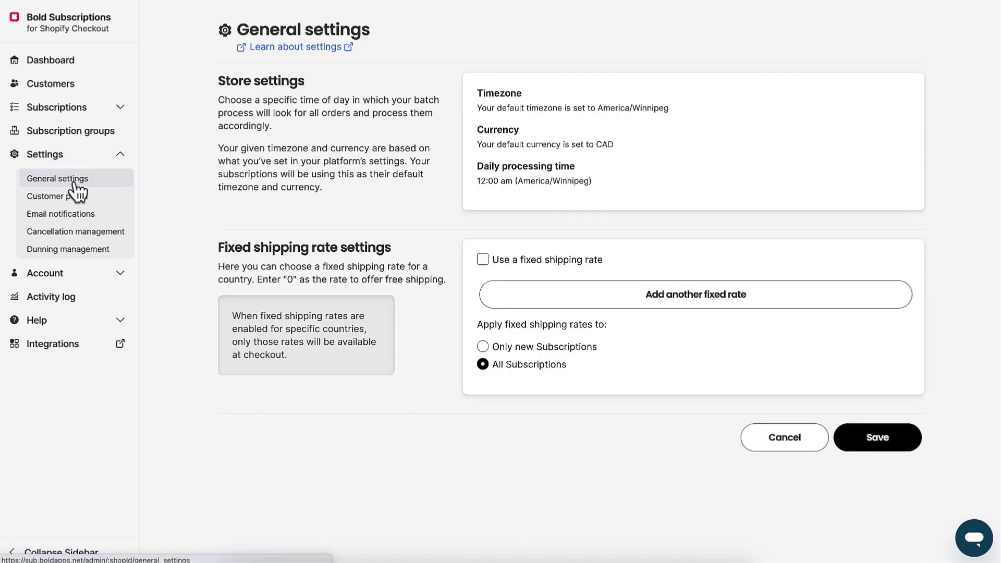
left_click(482, 260)
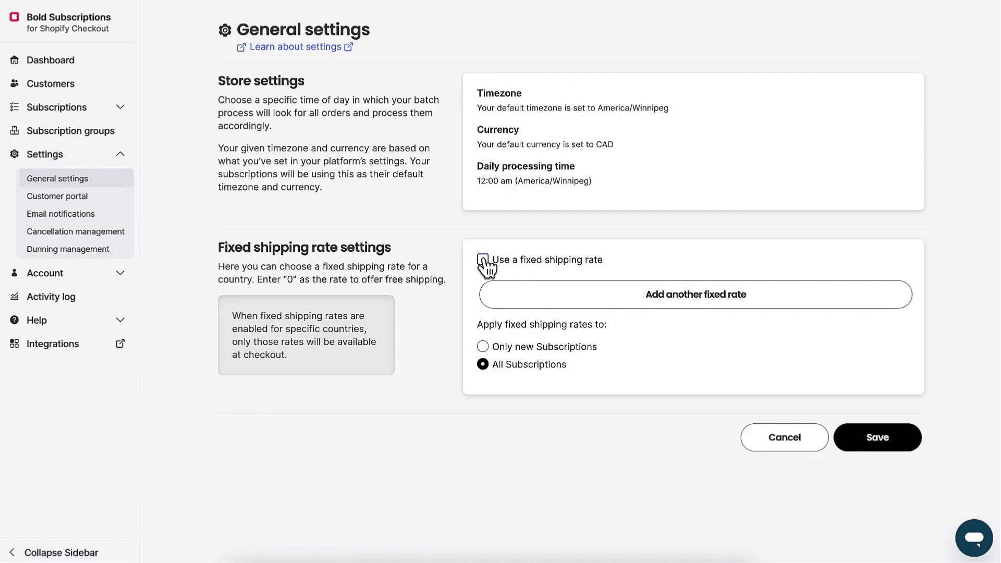
left_click(548, 305)
left_click(636, 302)
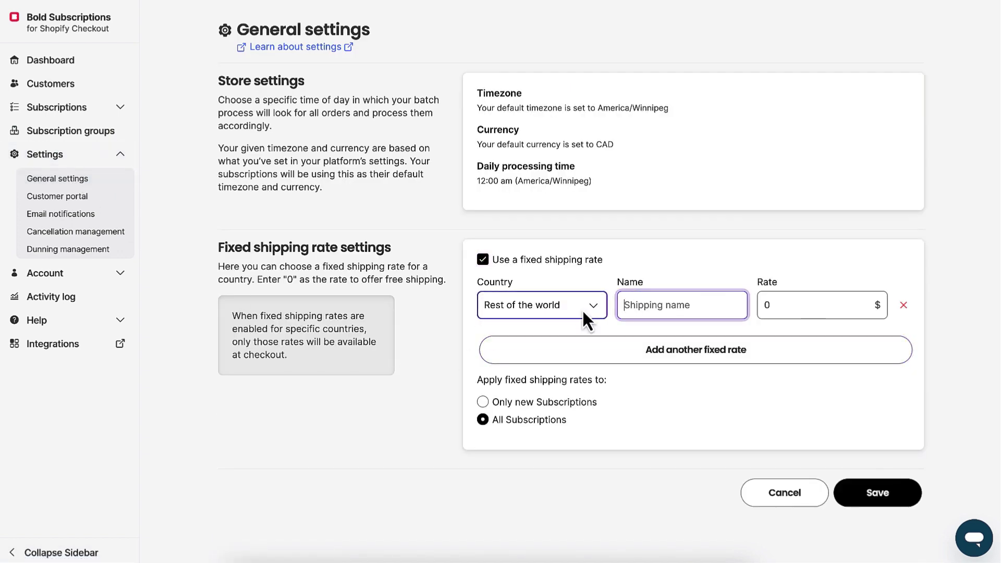
left_click(583, 309)
Try naming the Rest of the world fixed shipping rate Free.
left_click(681, 309)
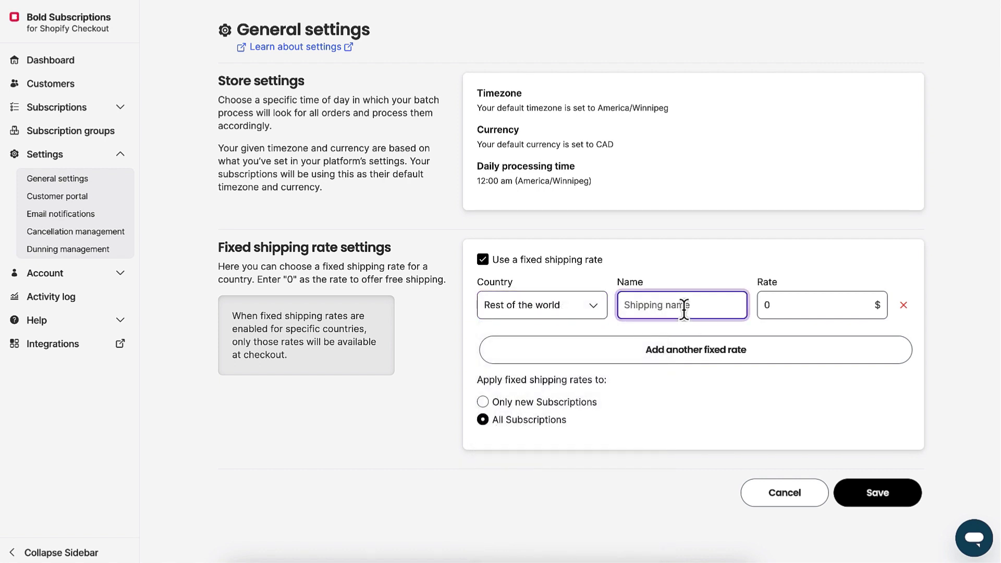
type("10")
key("BackSpace")
type("Free")
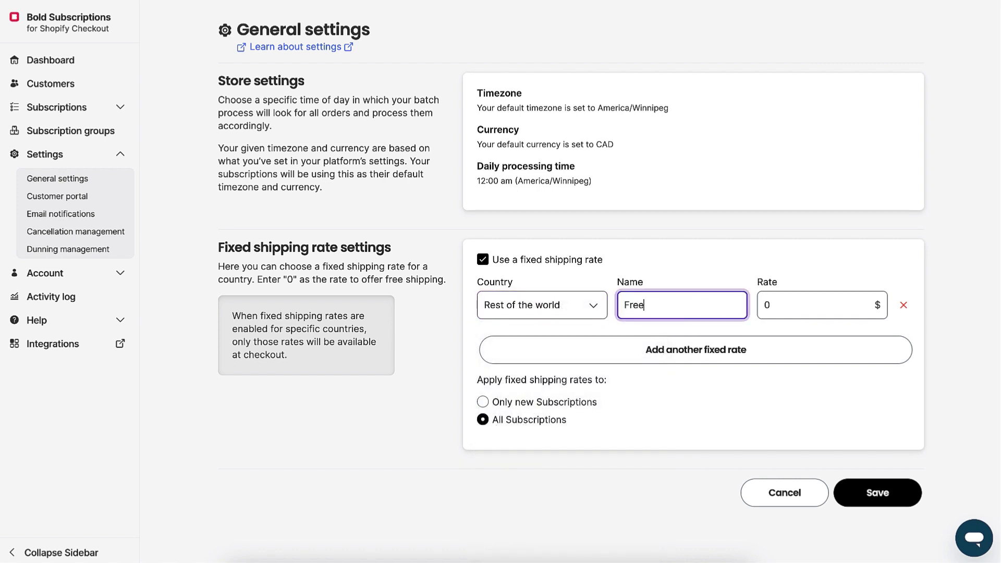
left_click(813, 313)
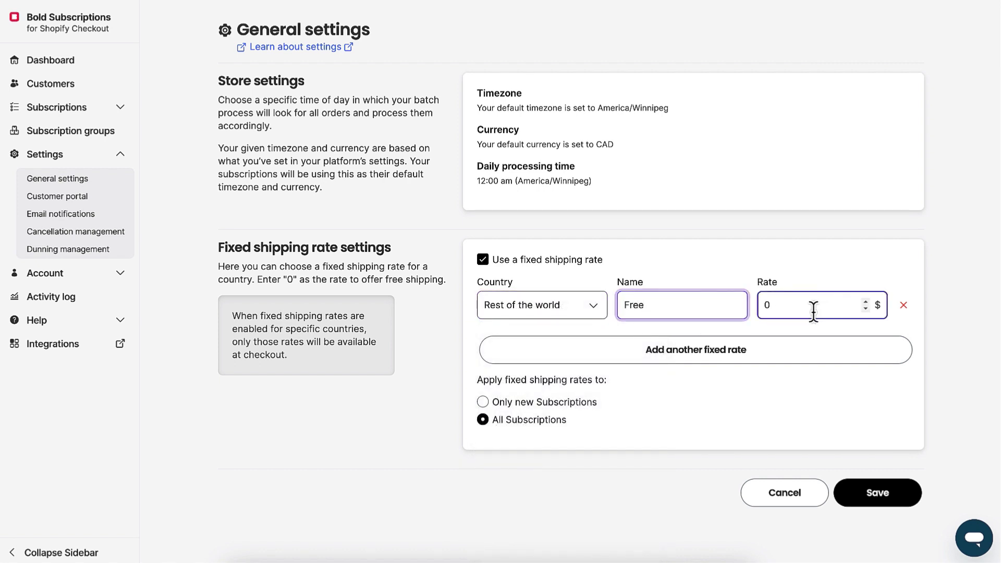
Name the fixed shipping rate Subscription Flat and set its rate to $10.
left_click(682, 306)
double_click(637, 305)
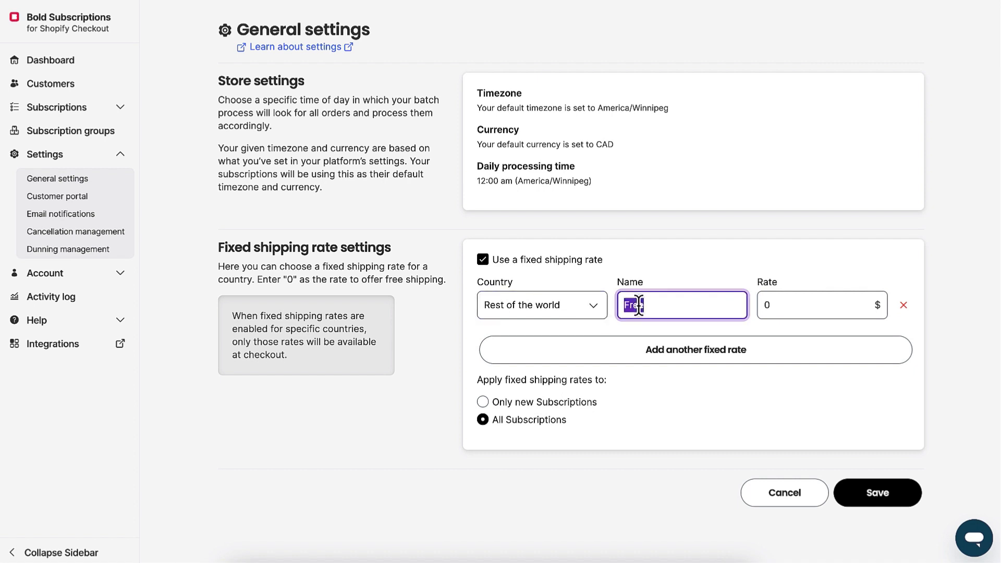
key("BackSpace")
type("Subscription Fla")
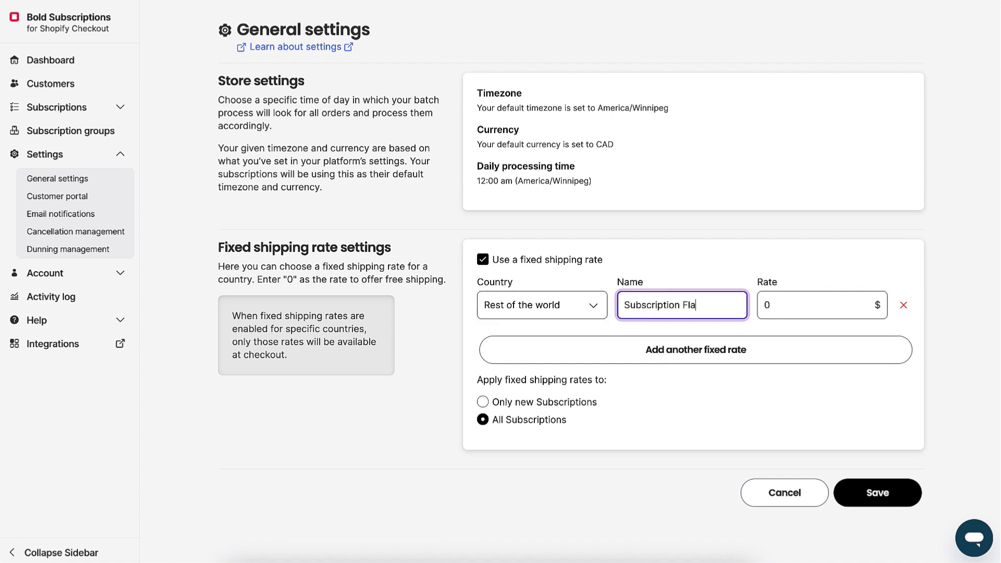
type("t")
key("Tab")
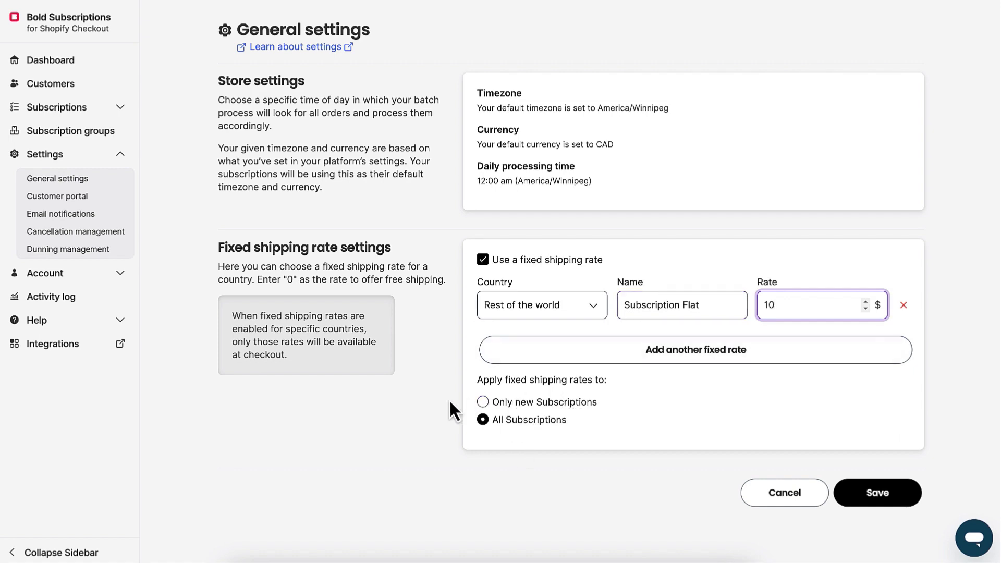
Review the customer permissions and the admin customer portal link in the customer portal settings.
left_click(58, 196)
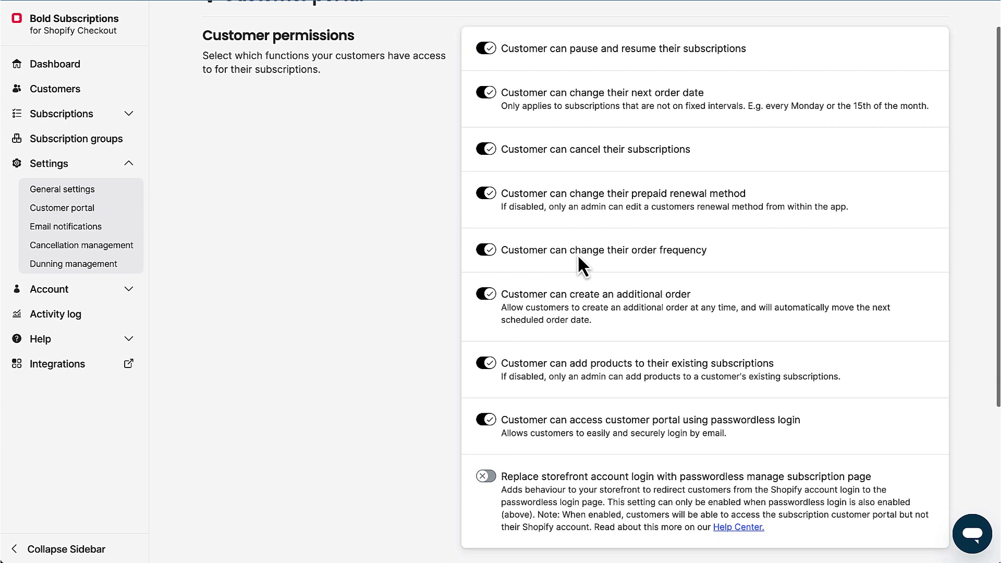
scroll(577, 255, "down", 2)
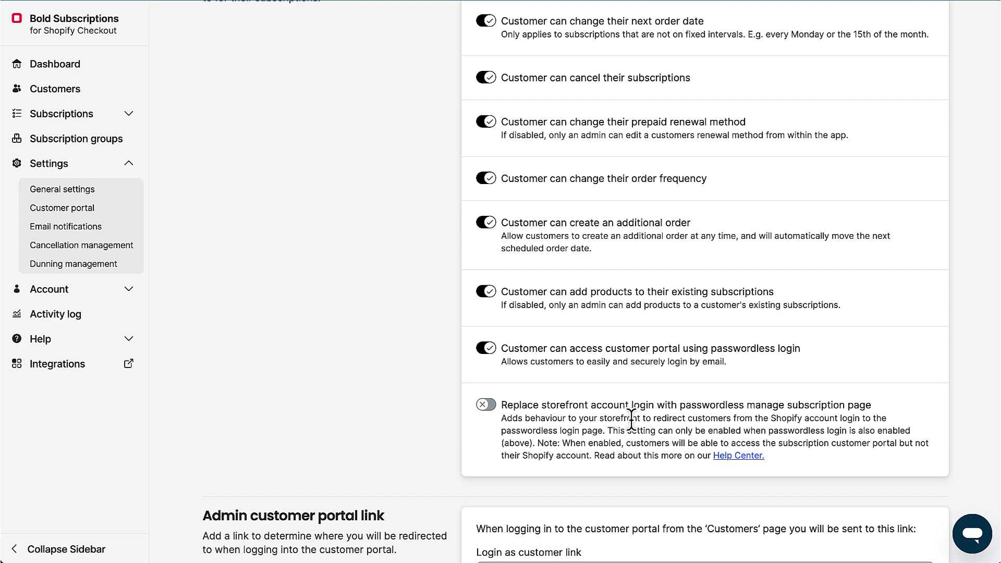
scroll(720, 427, "down", 3)
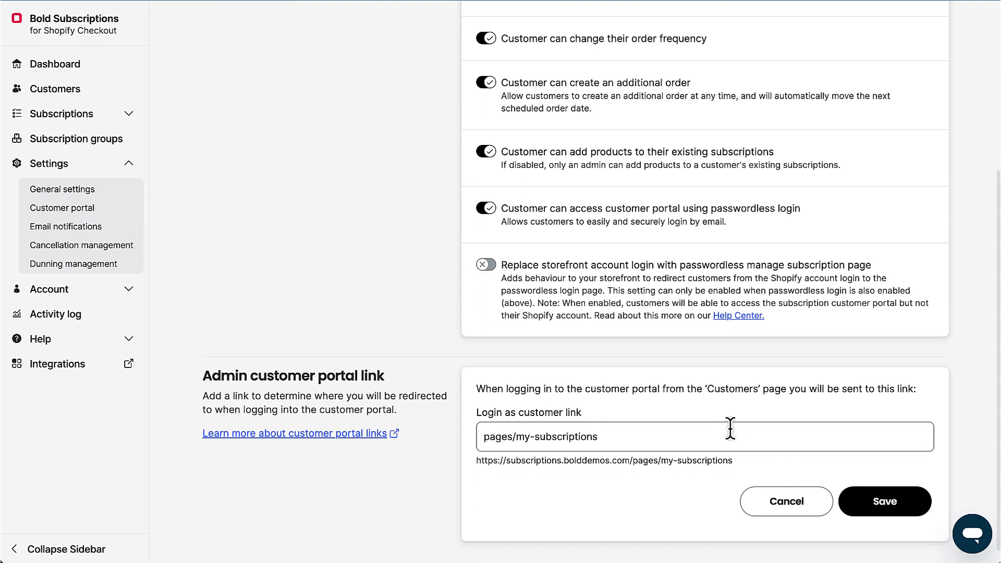
Open the Subscription Created email notification for editing and preview the email customers receive.
left_click(65, 226)
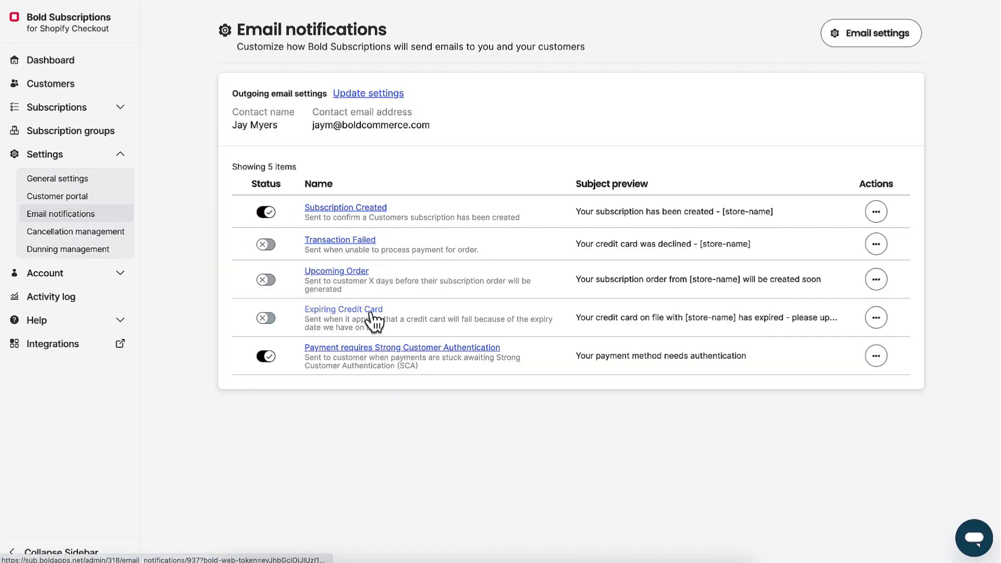
left_click(879, 213)
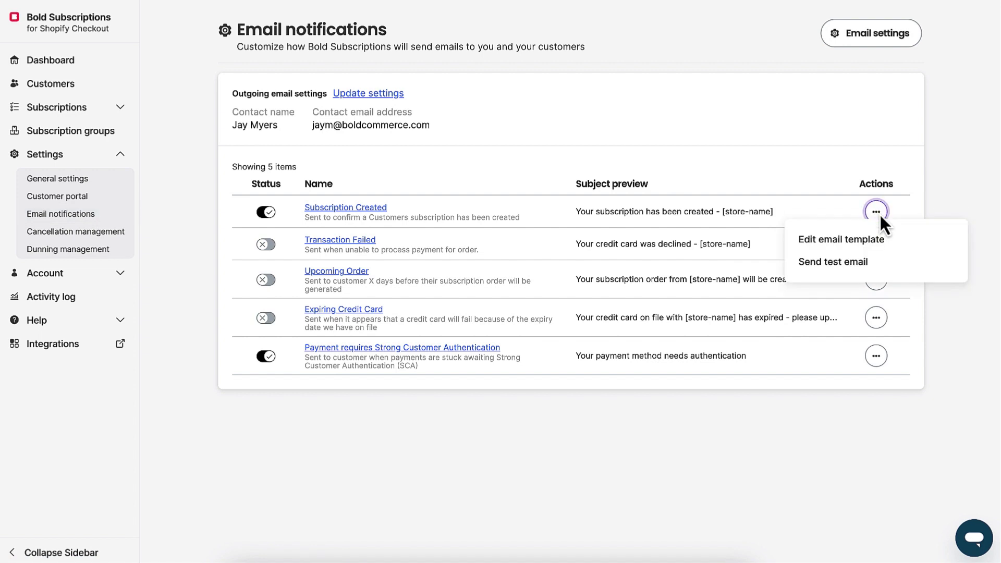
left_click(350, 208)
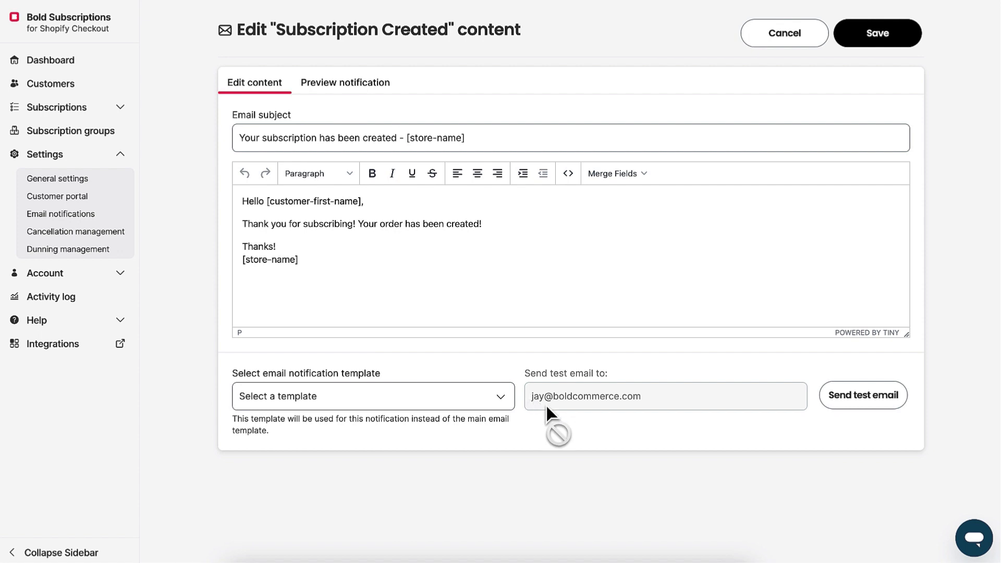
left_click(348, 84)
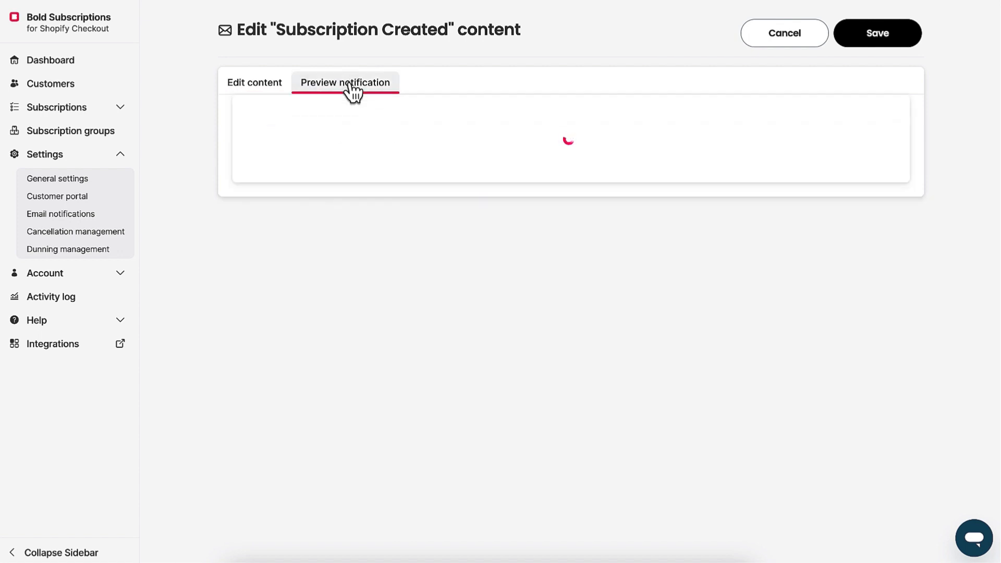
scroll(475, 219, "down", 2)
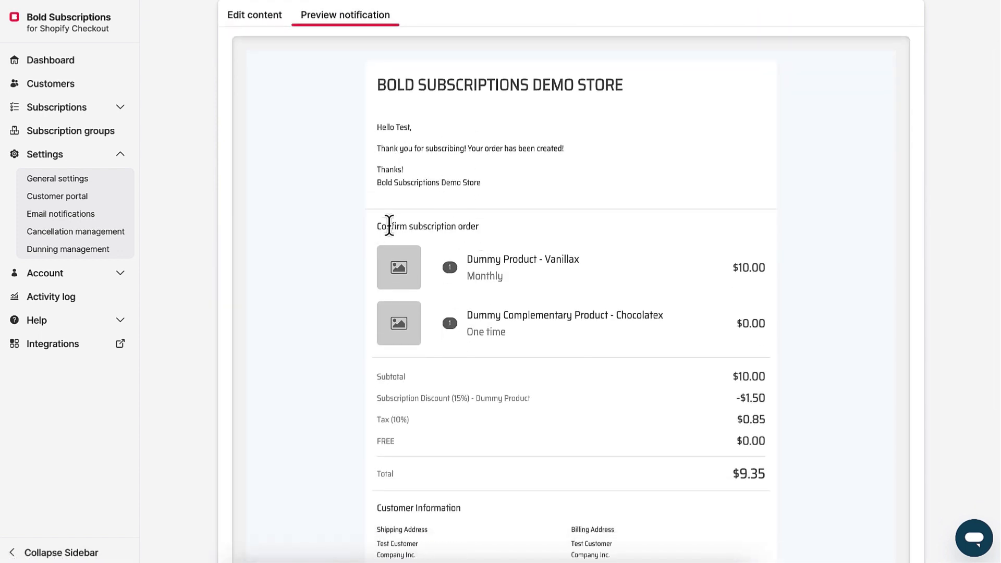
In cancellation management, view the cancellation instructions option, switch back to Customer retention flow, and review its cancellation reasons.
left_click(62, 231)
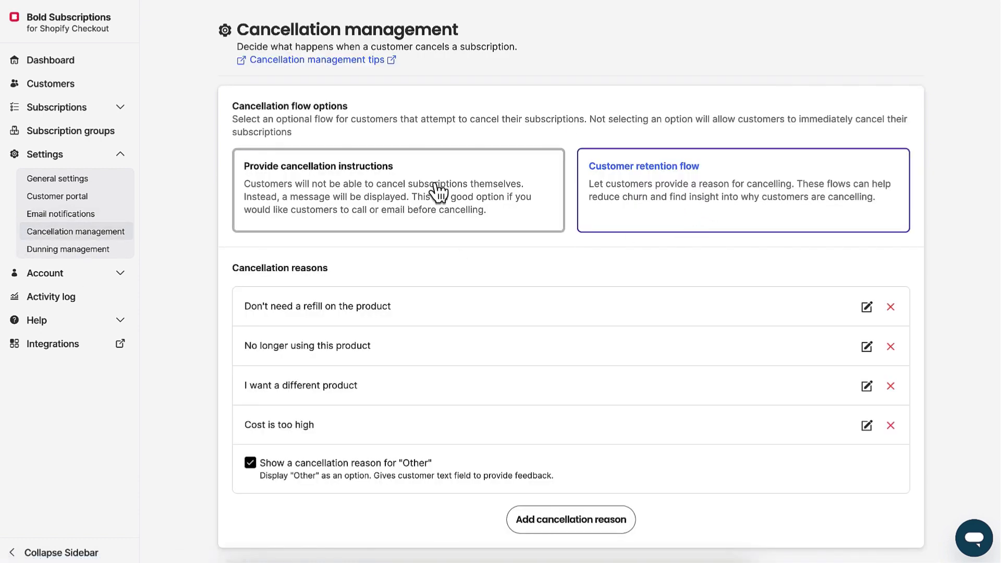
left_click(438, 193)
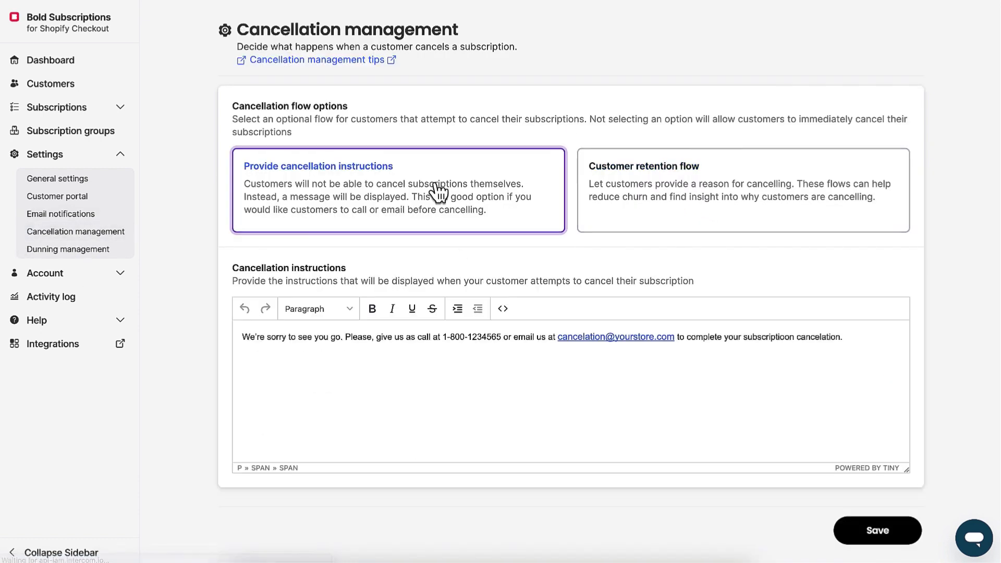
left_click(719, 204)
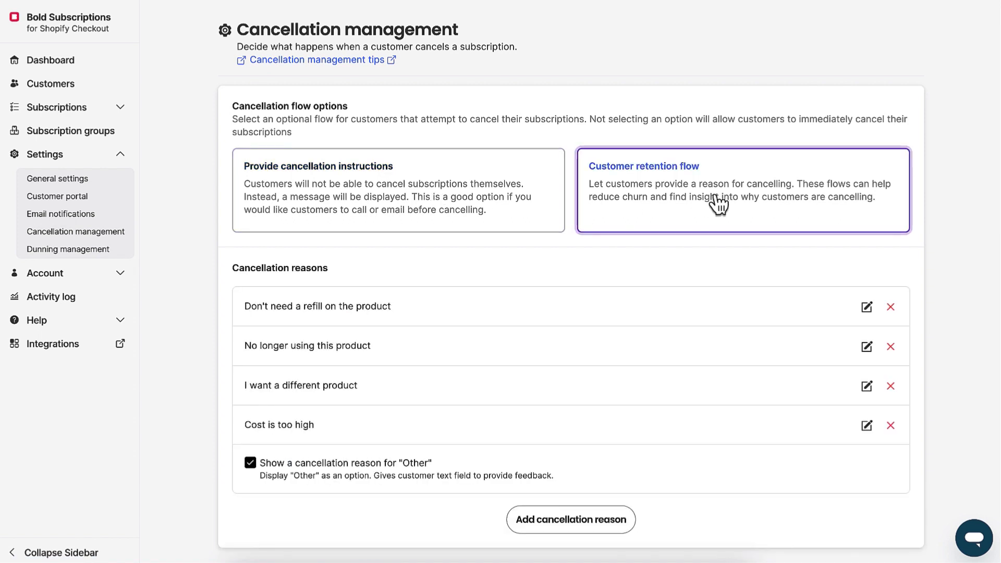
left_click(866, 306)
scroll(653, 344, "down", 2)
left_click(746, 326)
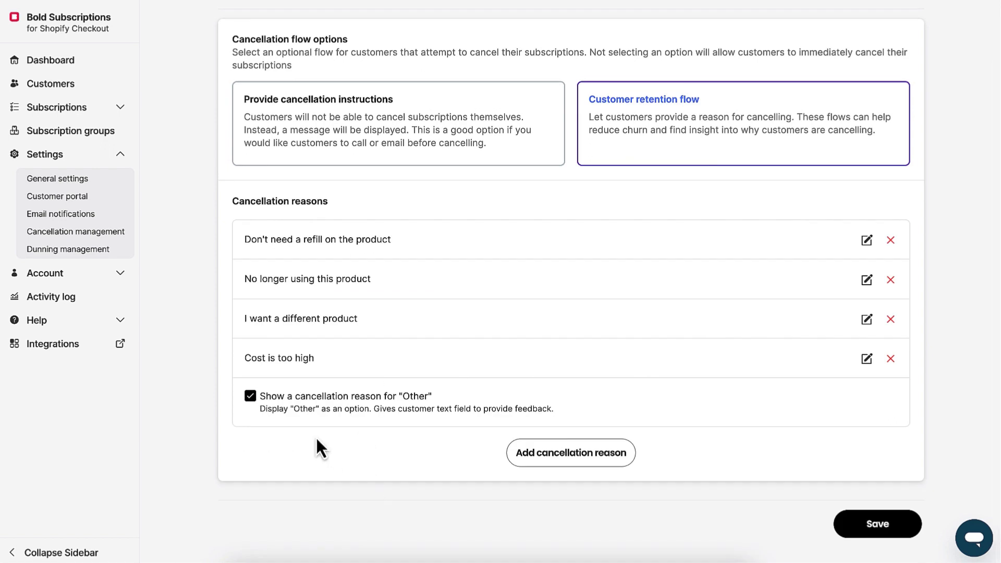
scroll(45, 253, "up", 1)
In dunning management, set the retry attempts to 15 and keep Skip failed order as the action after the maximum number of failures.
left_click(46, 250)
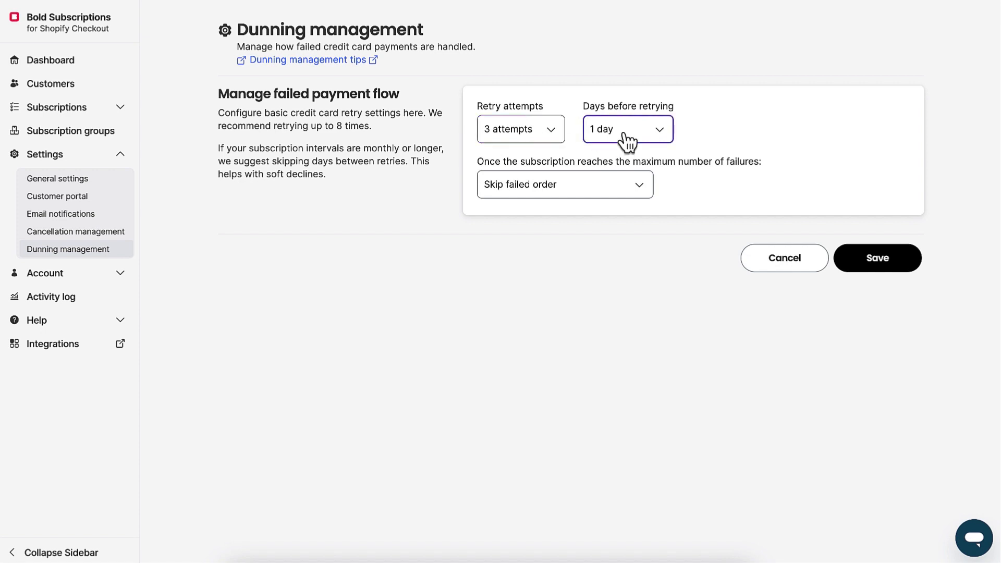
left_click(500, 130)
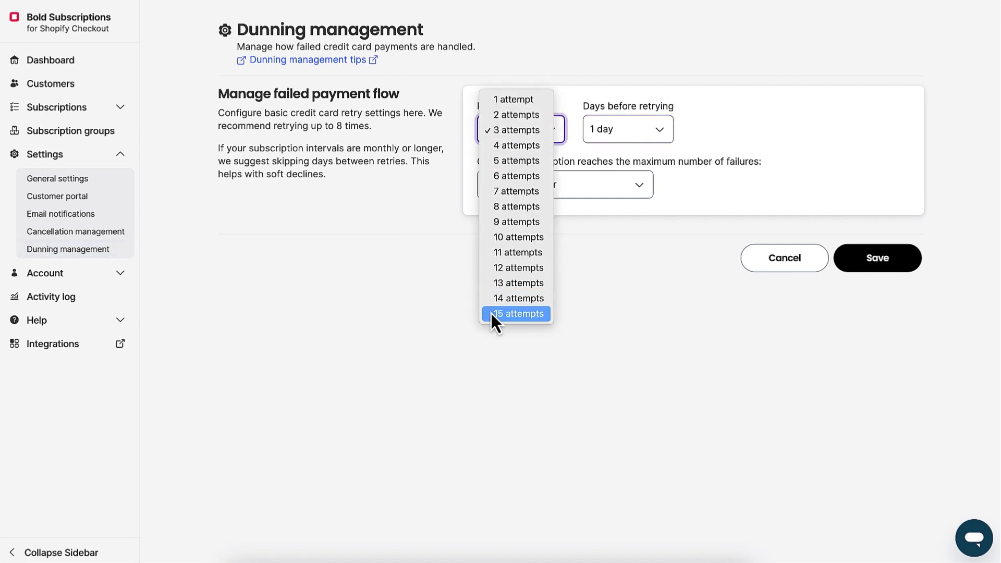
left_click(631, 154)
left_click(547, 190)
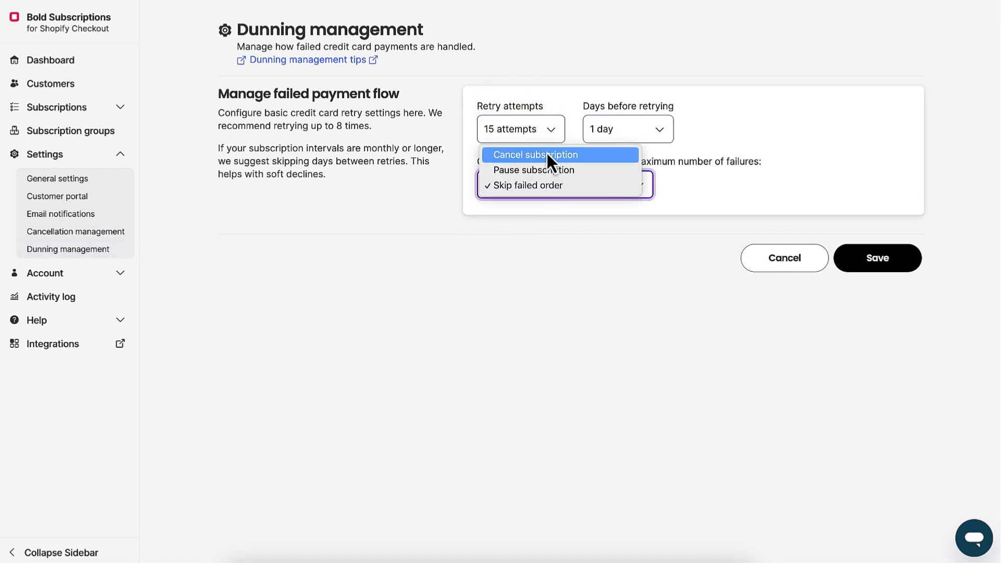
left_click(537, 186)
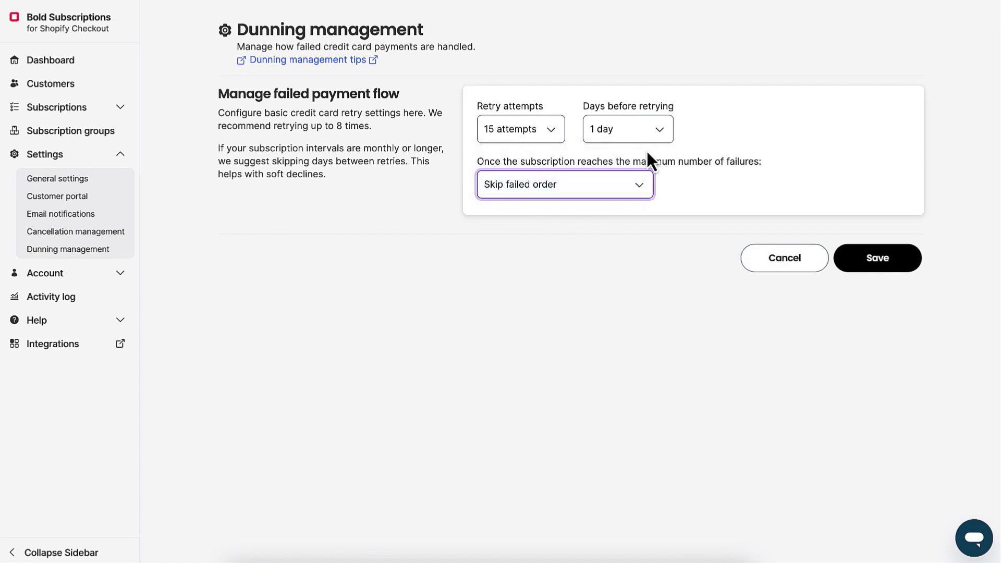
Expand the account options and open the activity log.
left_click(42, 276)
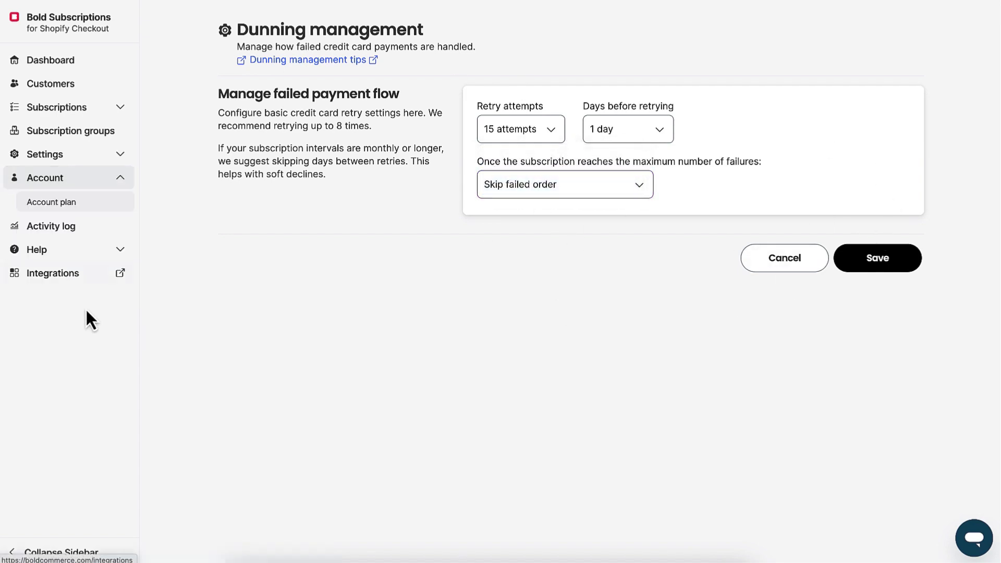
left_click(56, 228)
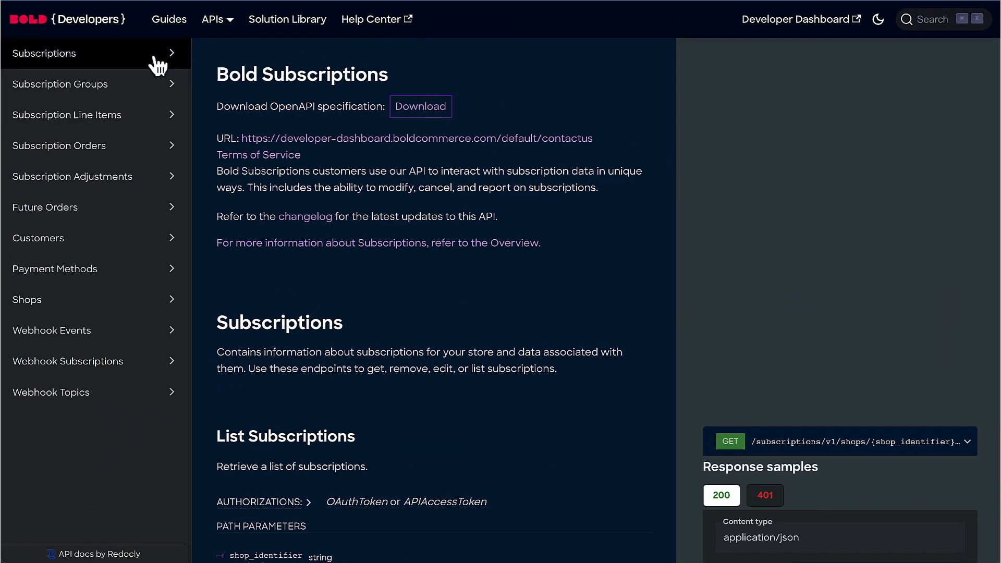
In the Bold Developers API documentation, view the List, Create and Get Subscription endpoints.
left_click(71, 59)
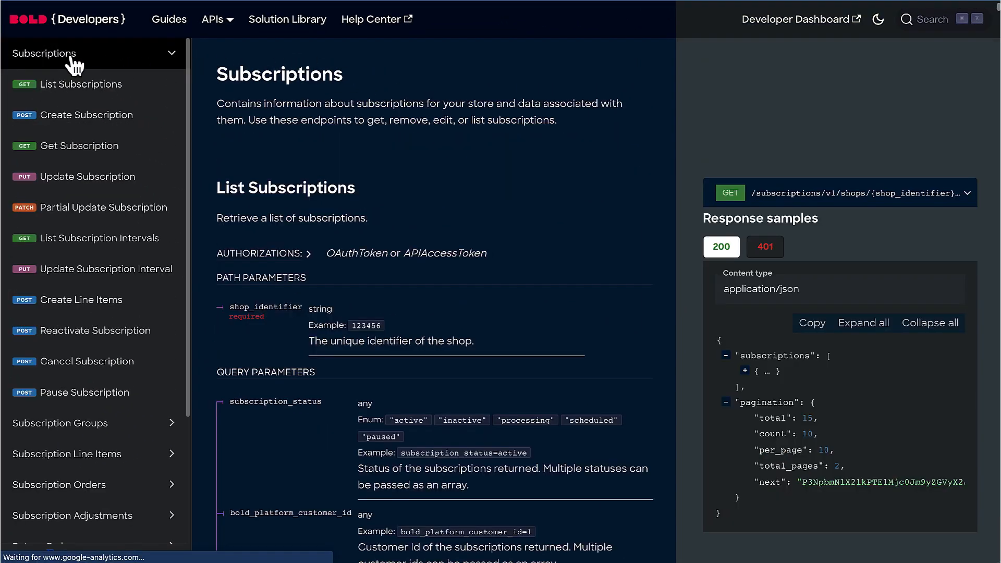
left_click(48, 87)
left_click(48, 119)
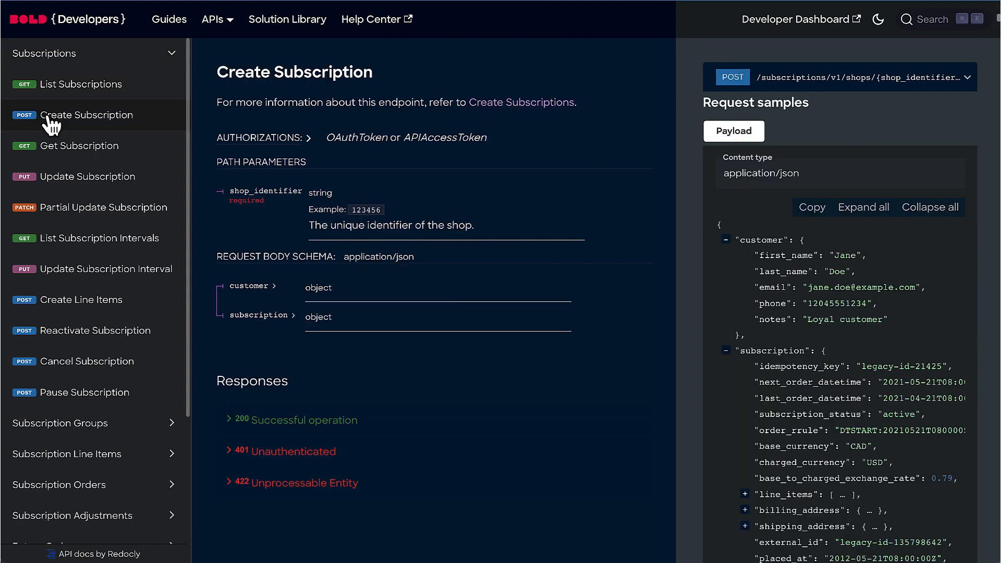
left_click(55, 151)
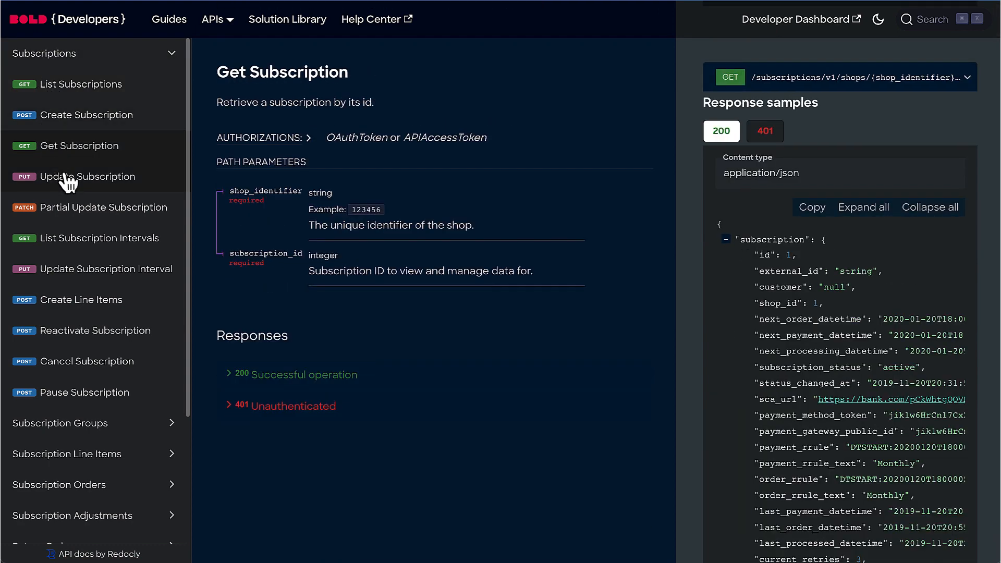
Examine the Update Subscription endpoint's parameters, request body schema and sample payload.
left_click(68, 180)
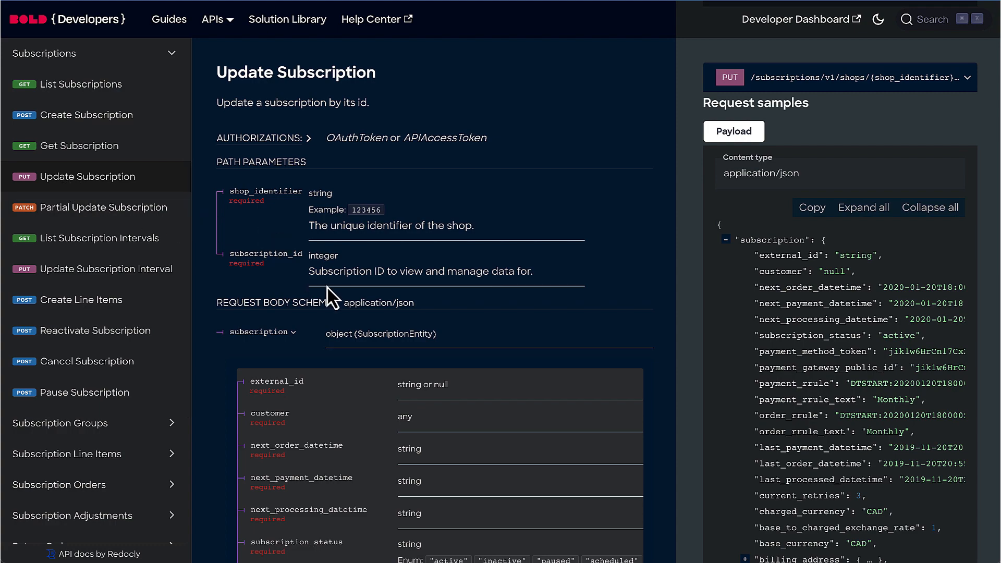
scroll(798, 290, "down", 2)
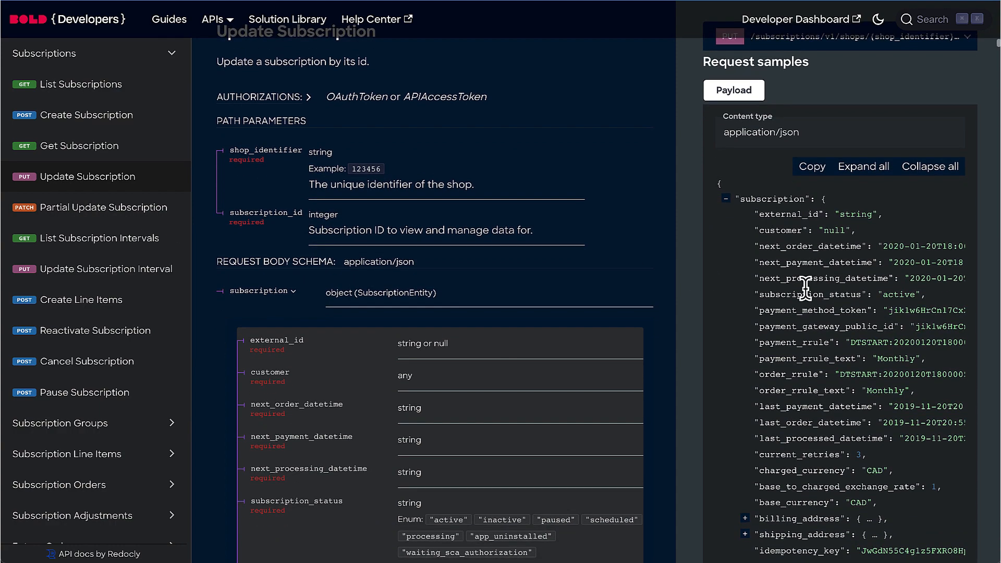
scroll(805, 287, "down", 5)
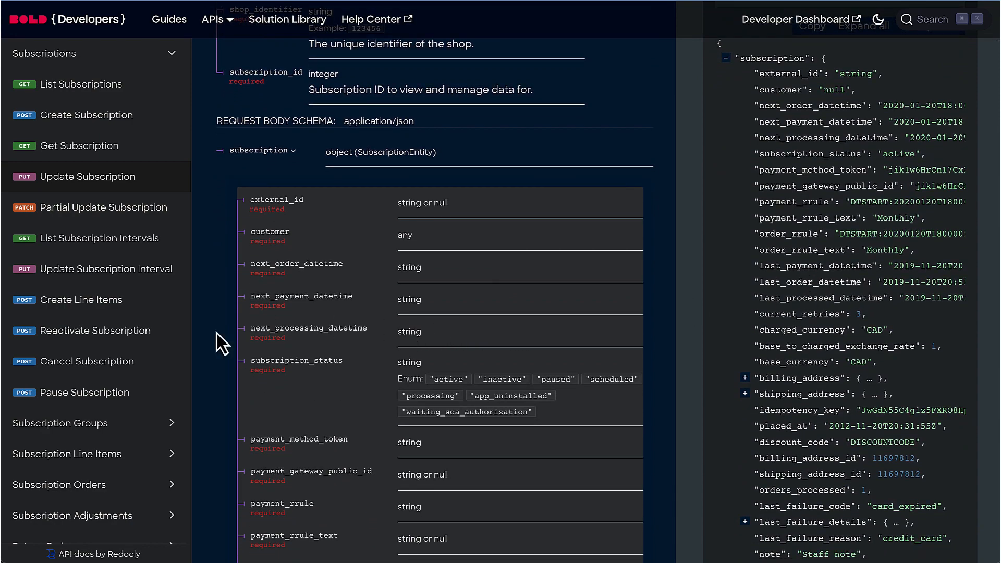
Open the Subscription Groups section of the API documentation and look through its endpoints and the remaining categories.
scroll(125, 333, "down", 2)
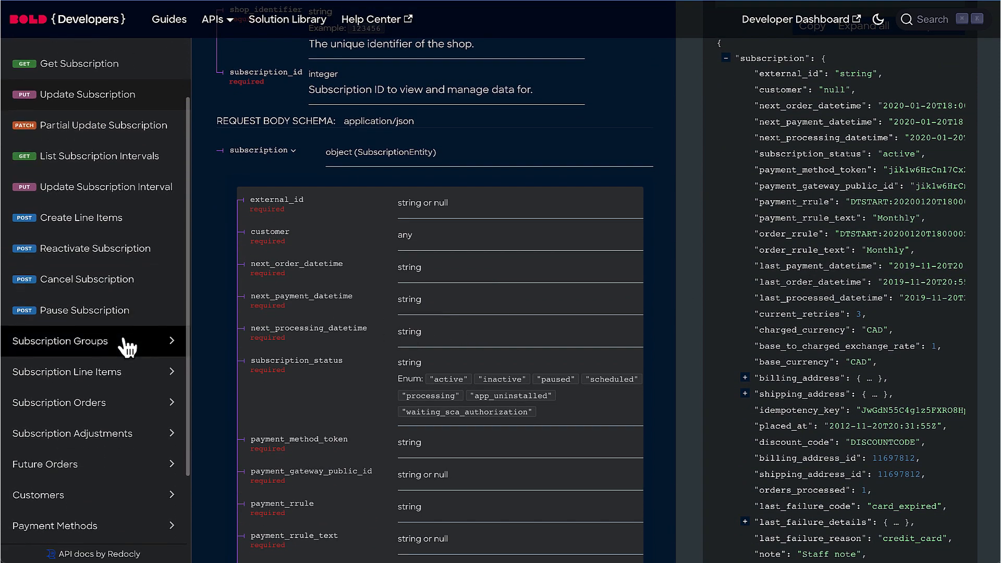
left_click(127, 344)
scroll(127, 346, "down", 3)
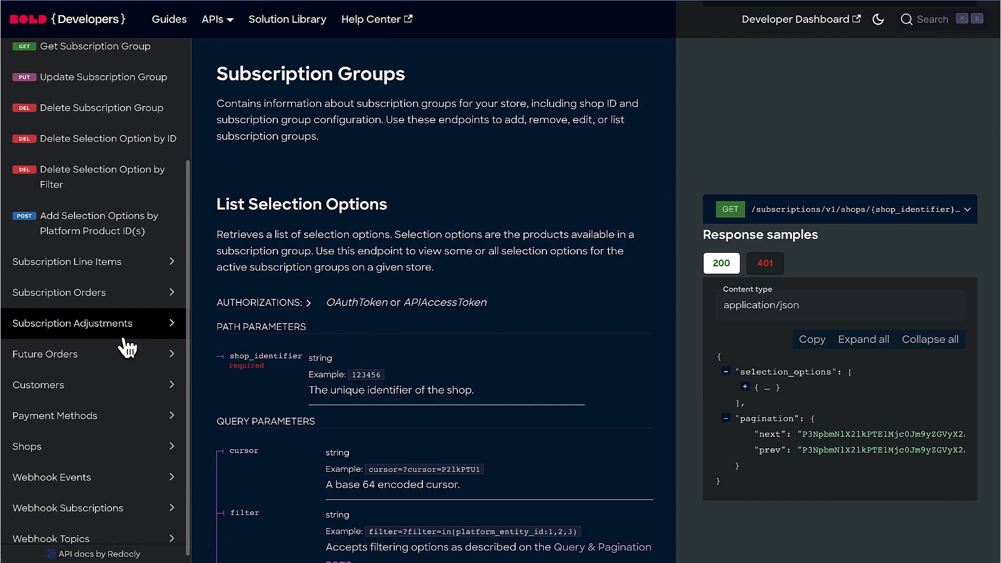